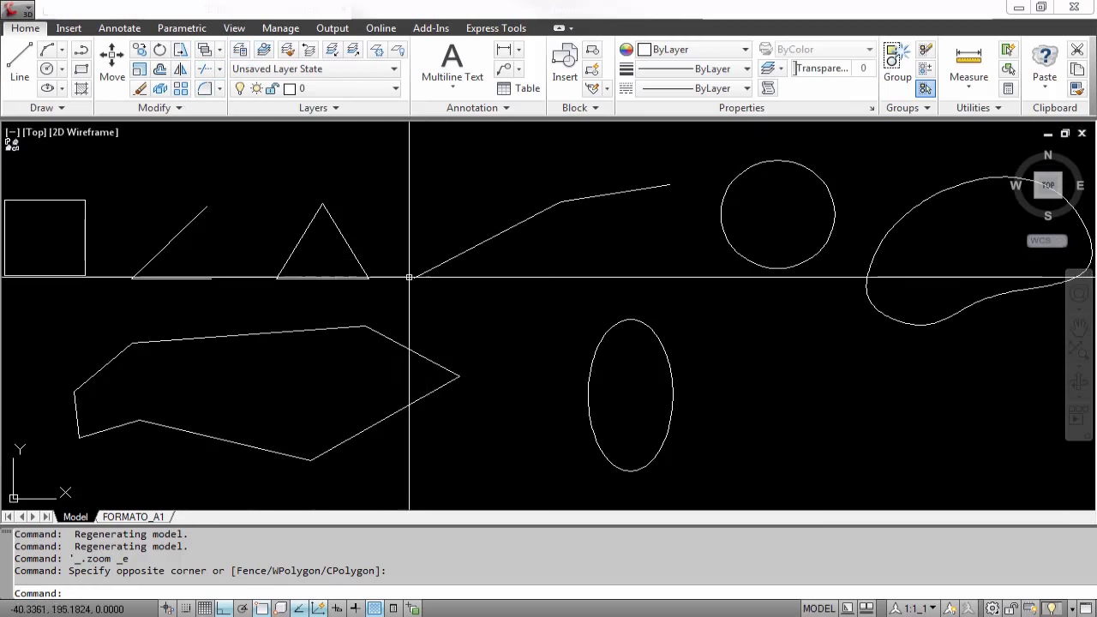
{"action": "left_click", "coordinate": [992, 609]}
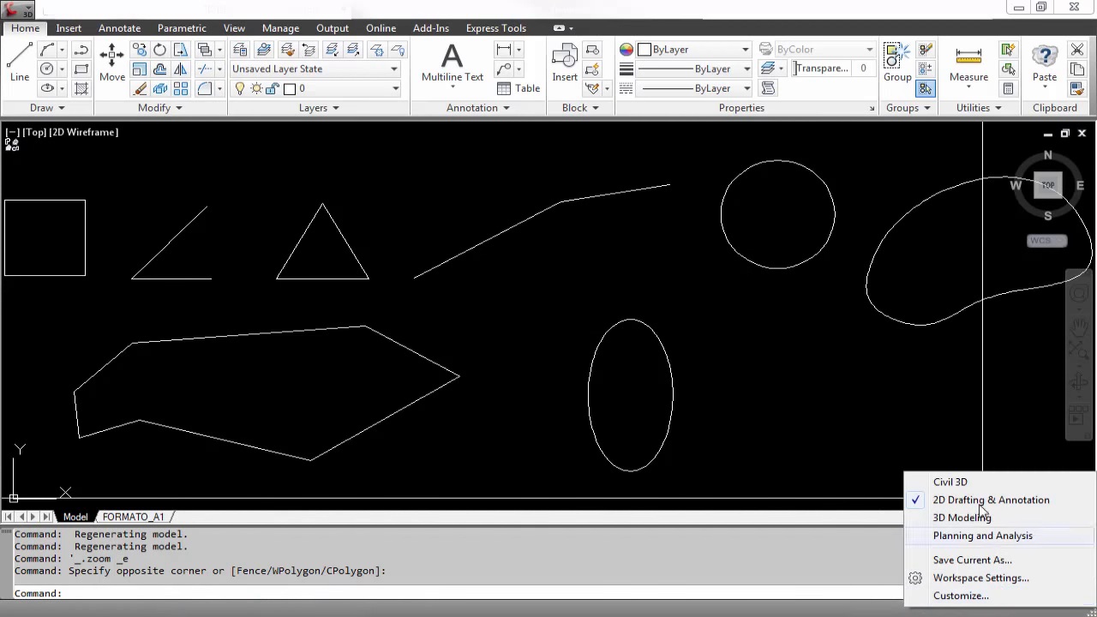
{"action": "left_click", "coordinate": [579, 246]}
{"action": "left_click", "coordinate": [570, 235]}
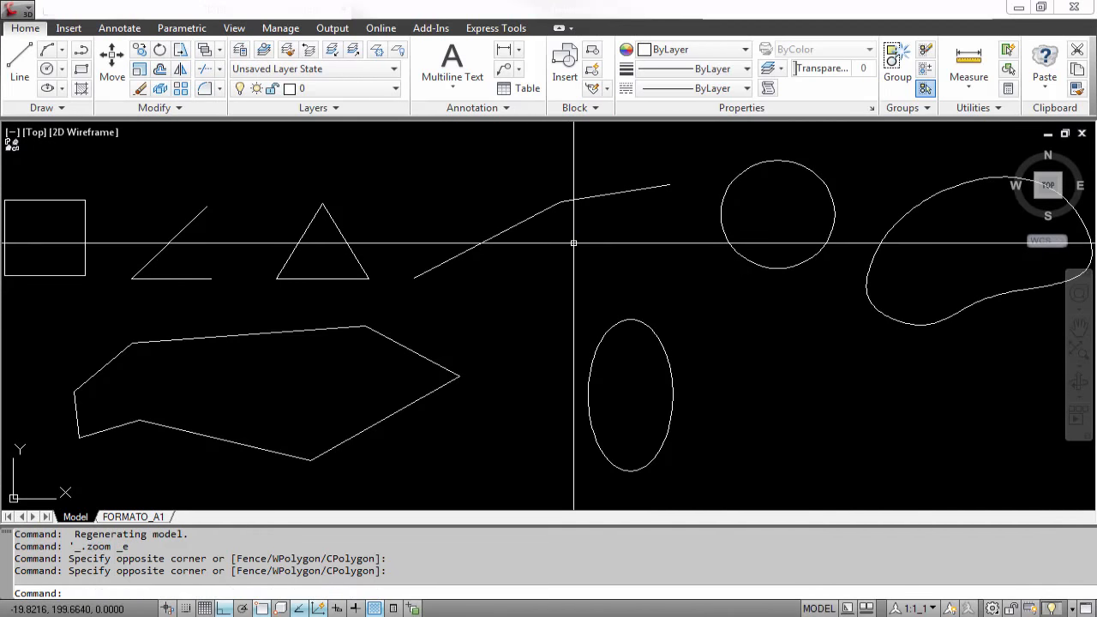
{"action": "left_click", "coordinate": [969, 92]}
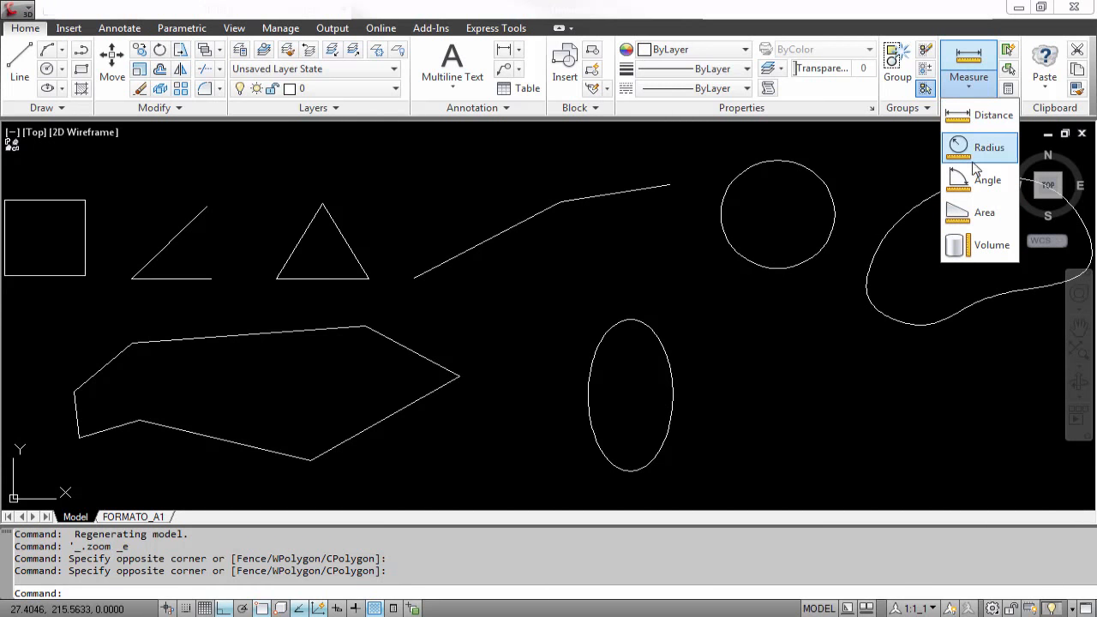
{"action": "left_click", "coordinate": [830, 321]}
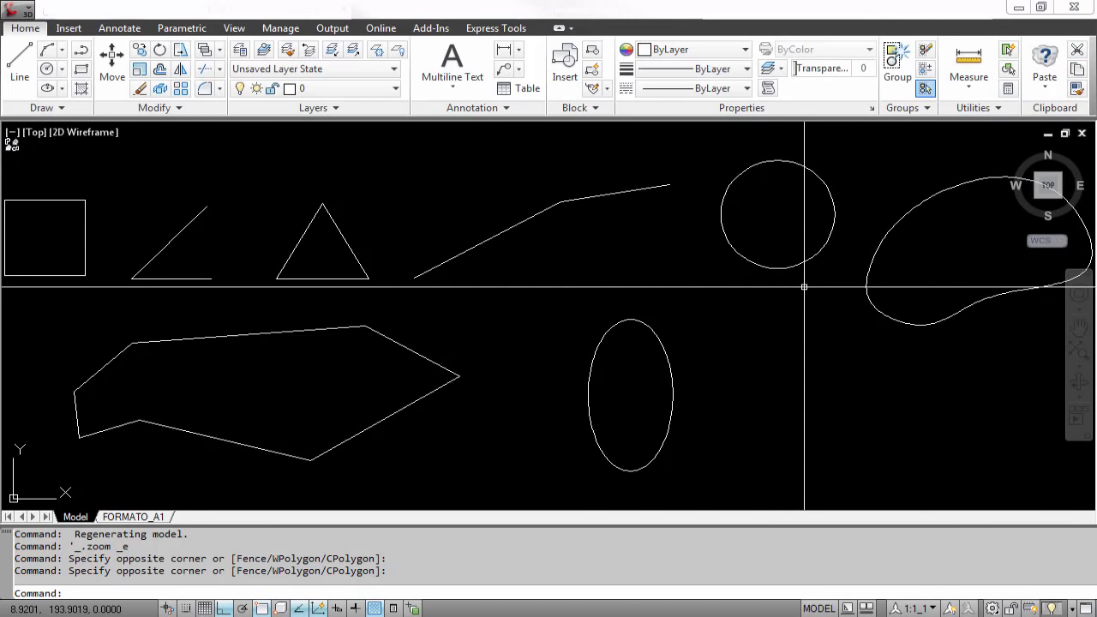
{"action": "type", "text": "MEASURE"}
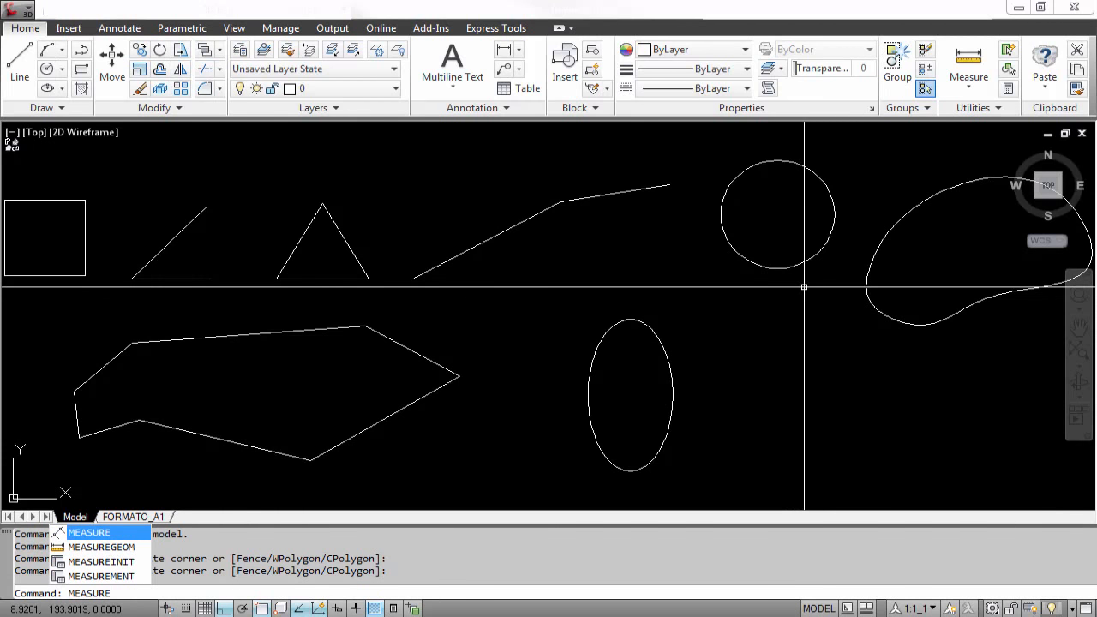
{"action": "type", "text": "GEOM"}
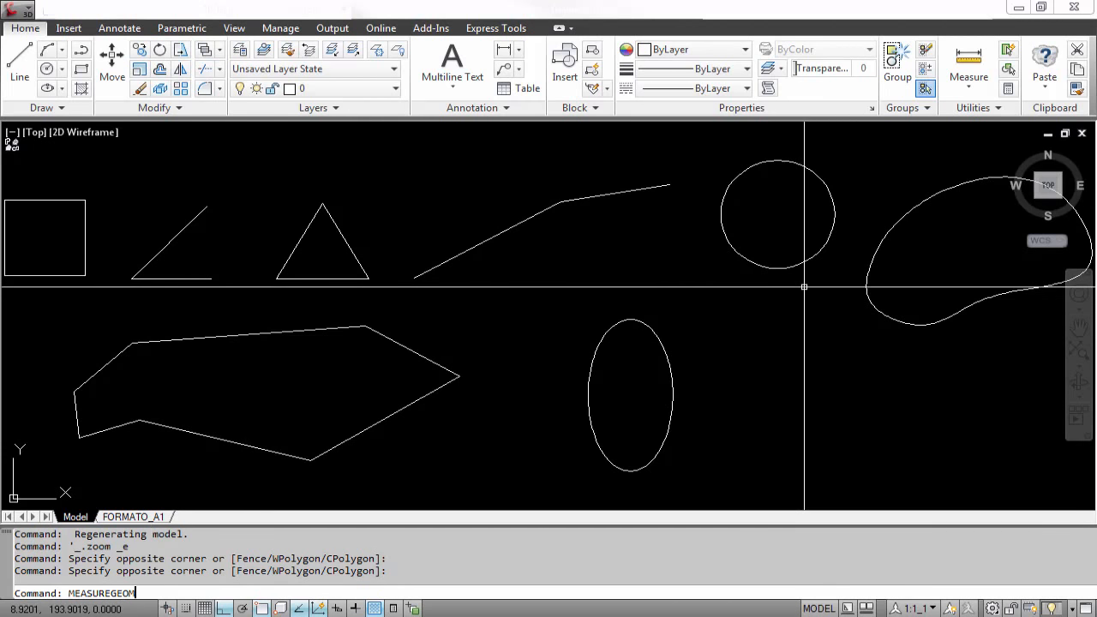
{"action": "key", "text": "Return"}
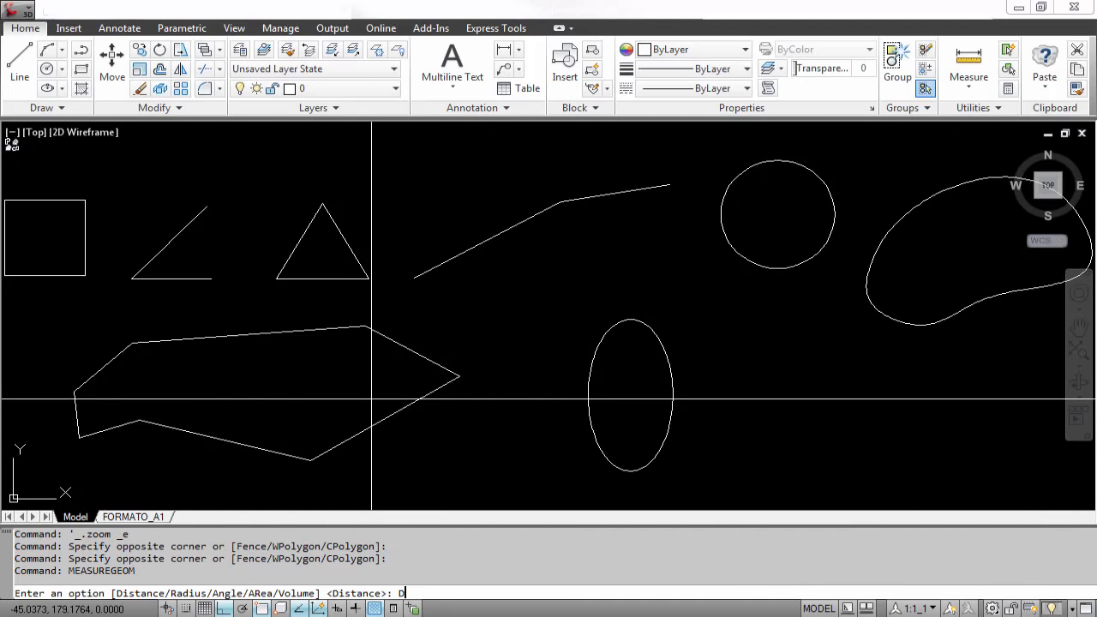
{"action": "key", "text": "Return"}
{"action": "left_click", "coordinate": [414, 277]}
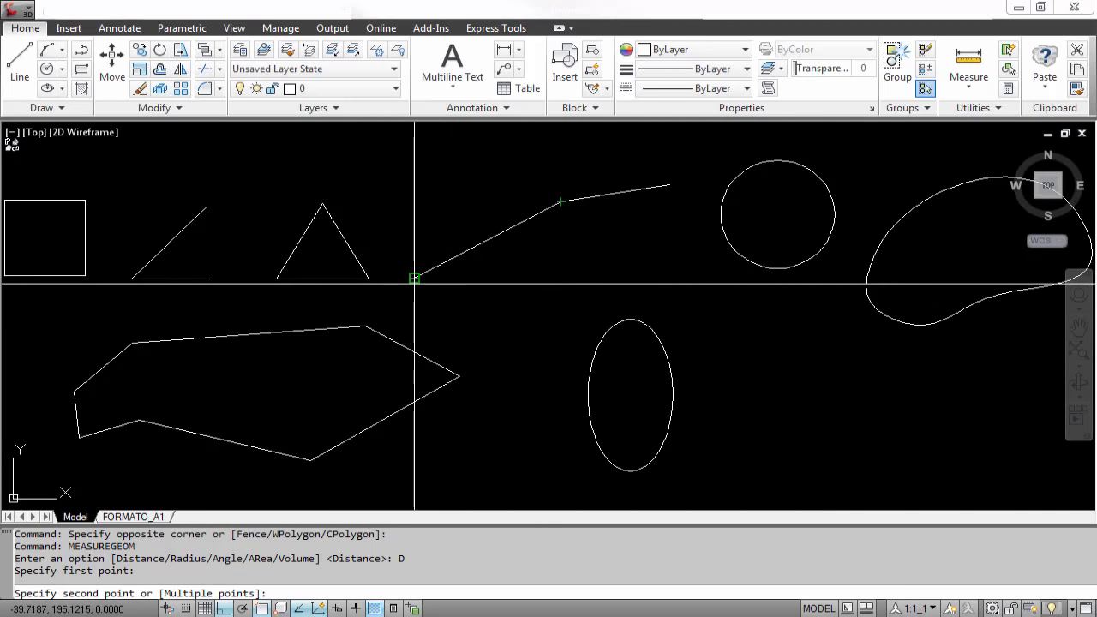
{"action": "key", "text": "Escape"}
- Measure the length of the square's lower edge from corner to corner using the Distance option of MEASUREGEOM
{"action": "middle_click_drag", "start_coordinate": [327, 282], "coordinate": [468, 279]}
{"action": "scroll", "coordinate": [114, 285], "scroll_direction": "up", "scroll_amount": 5}
{"action": "middle_click_drag", "start_coordinate": [239, 237], "coordinate": [209, 417]}
{"action": "key", "text": "Return"}
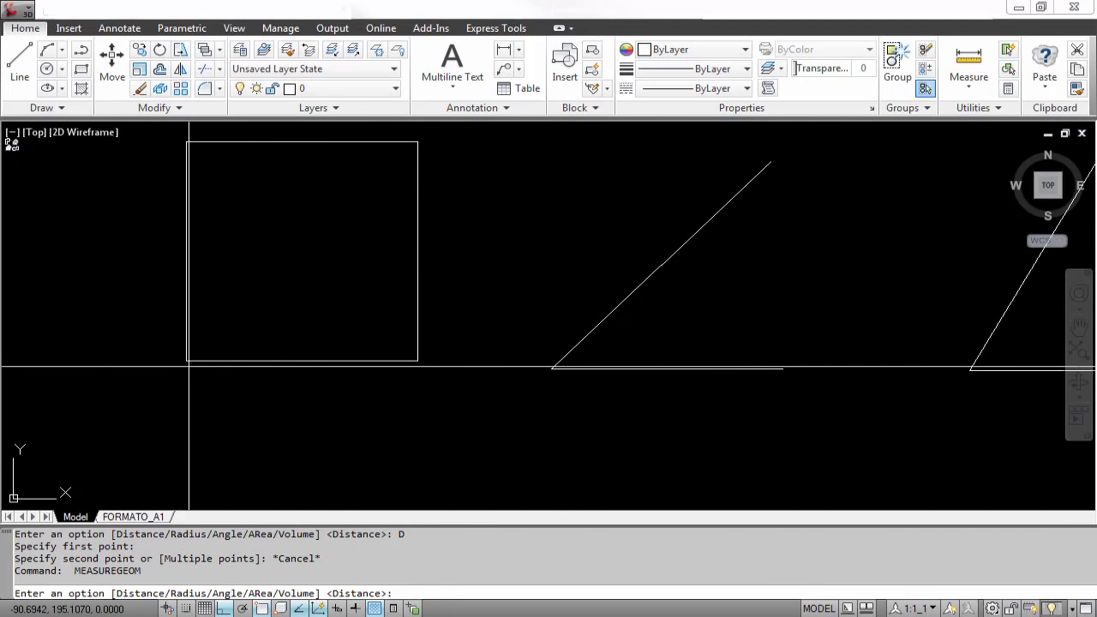
{"action": "key", "text": "Escape"}
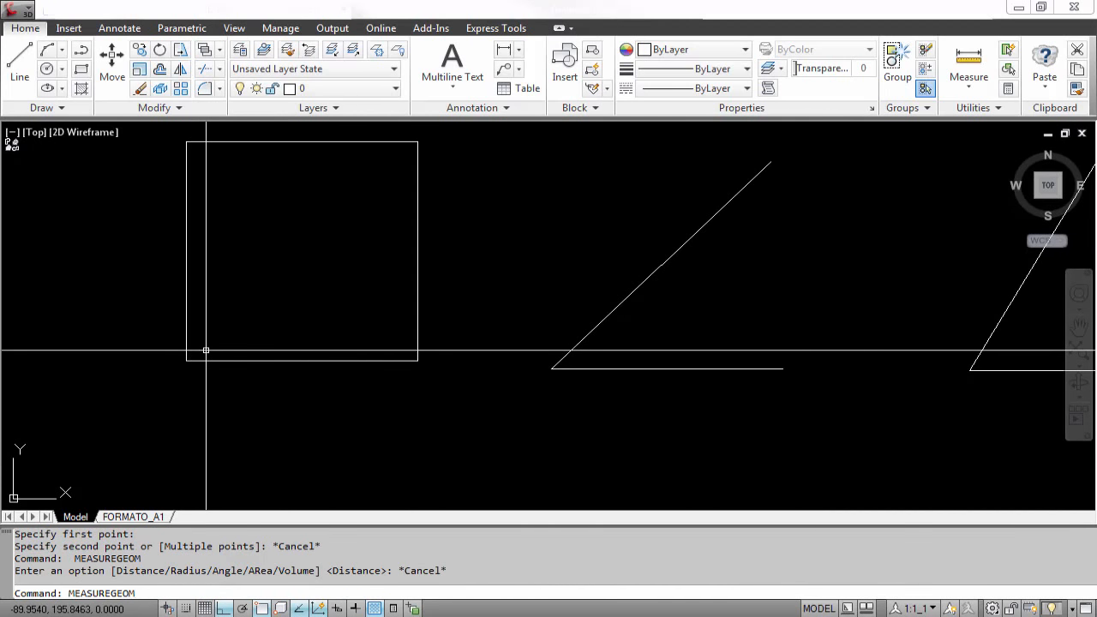
{"action": "key", "text": "Return"}
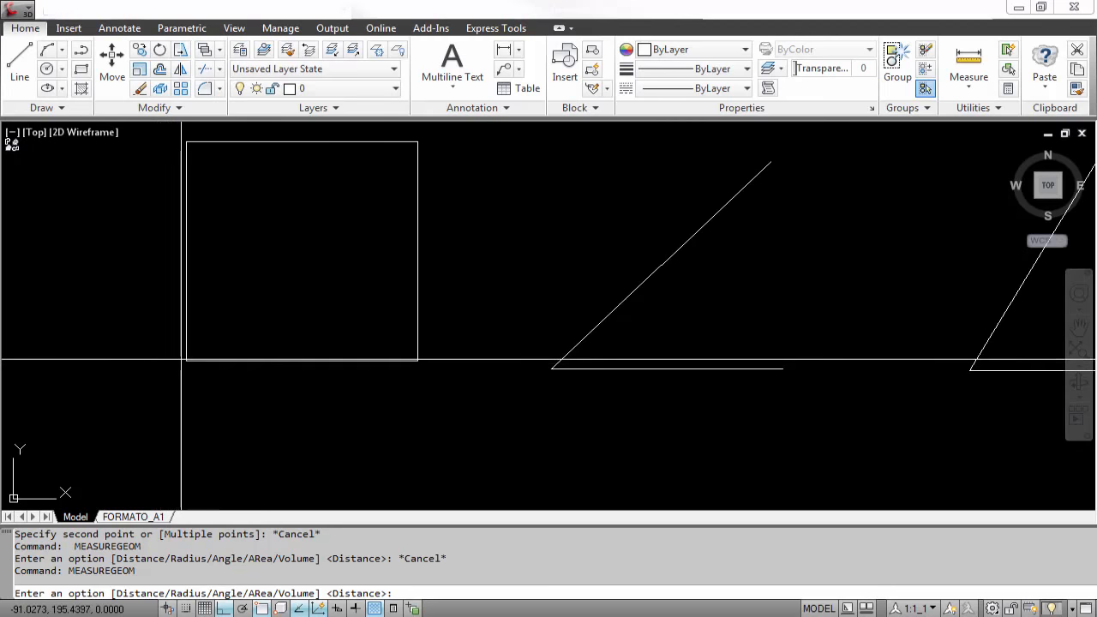
{"action": "type", "text": "D"}
{"action": "key", "text": "Return"}
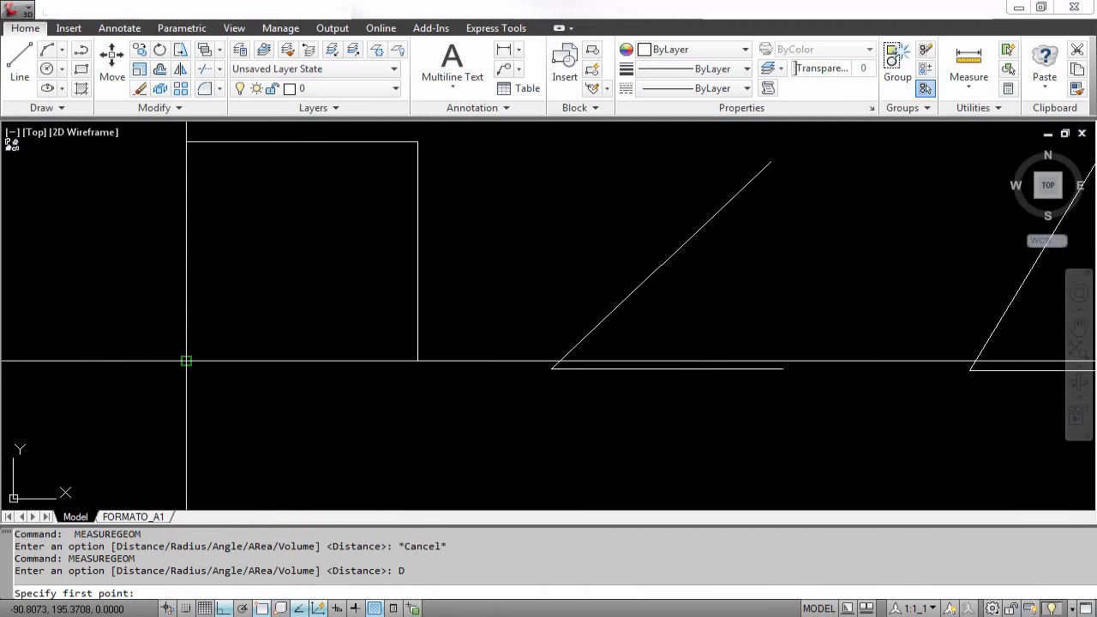
{"action": "left_click", "coordinate": [186, 360]}
{"action": "left_click", "coordinate": [417, 361]}
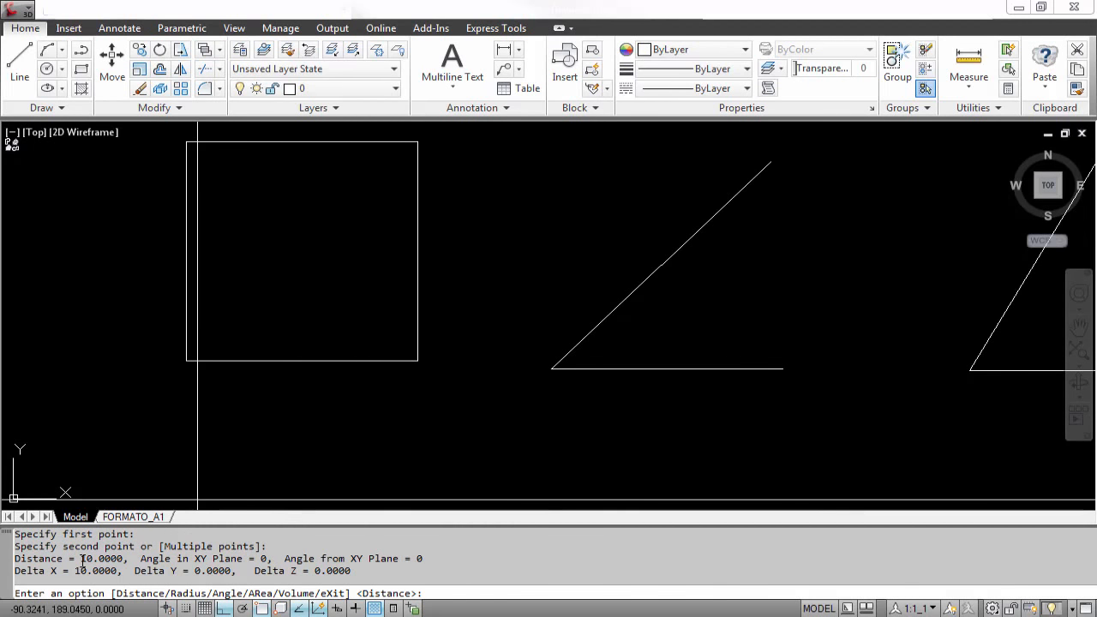
- Measure the circle's radius with the Radius option of MEASUREGEOM
{"action": "scroll", "coordinate": [214, 343], "scroll_direction": "down", "scroll_amount": 4}
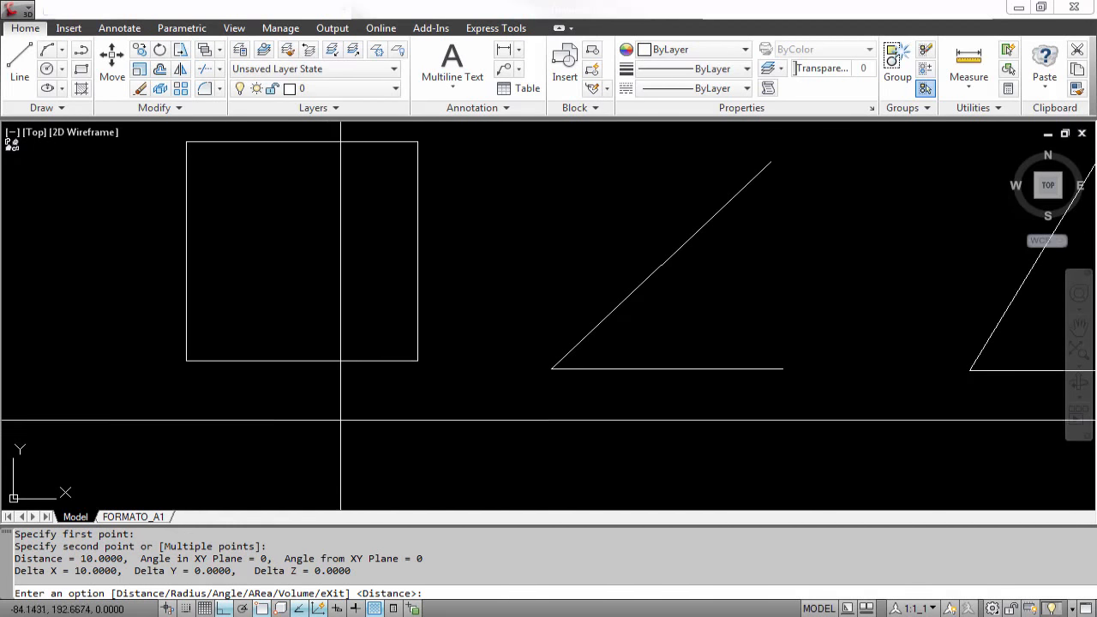
{"action": "scroll", "coordinate": [475, 385], "scroll_direction": "up", "scroll_amount": 3}
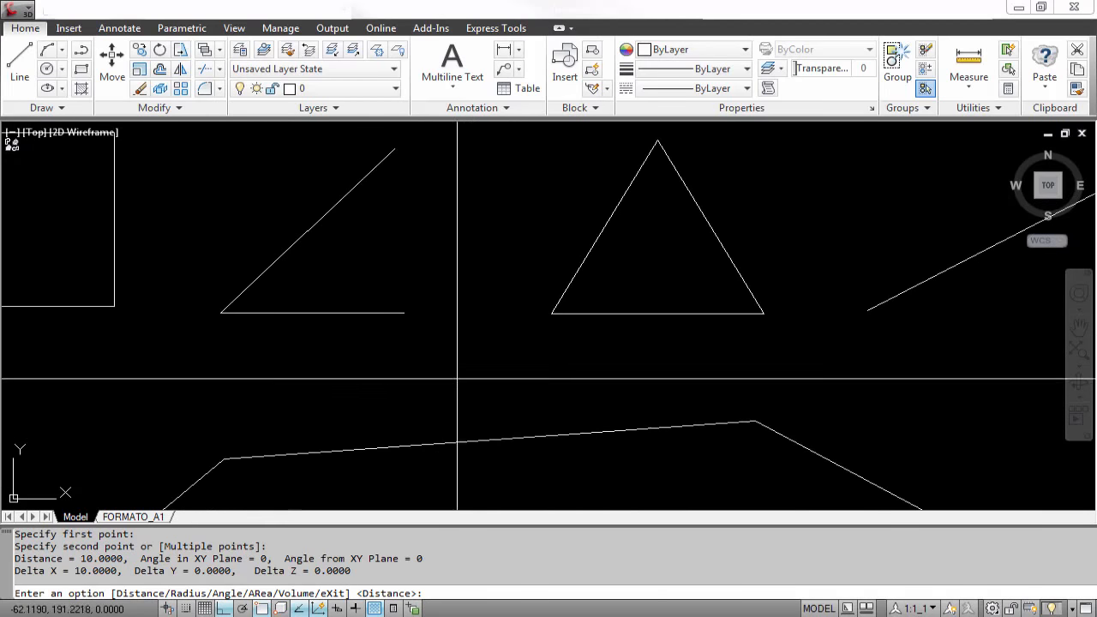
{"action": "scroll", "coordinate": [329, 376], "scroll_direction": "down", "scroll_amount": 3}
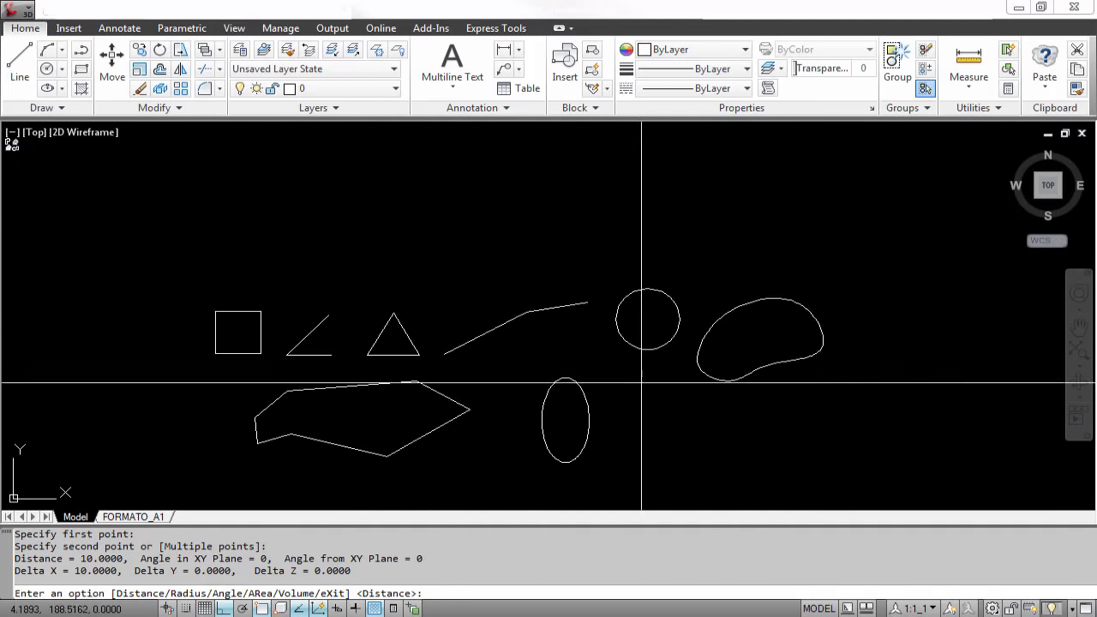
{"action": "scroll", "coordinate": [652, 334], "scroll_direction": "up", "scroll_amount": 4}
{"action": "scroll", "coordinate": [588, 333], "scroll_direction": "down", "scroll_amount": 3}
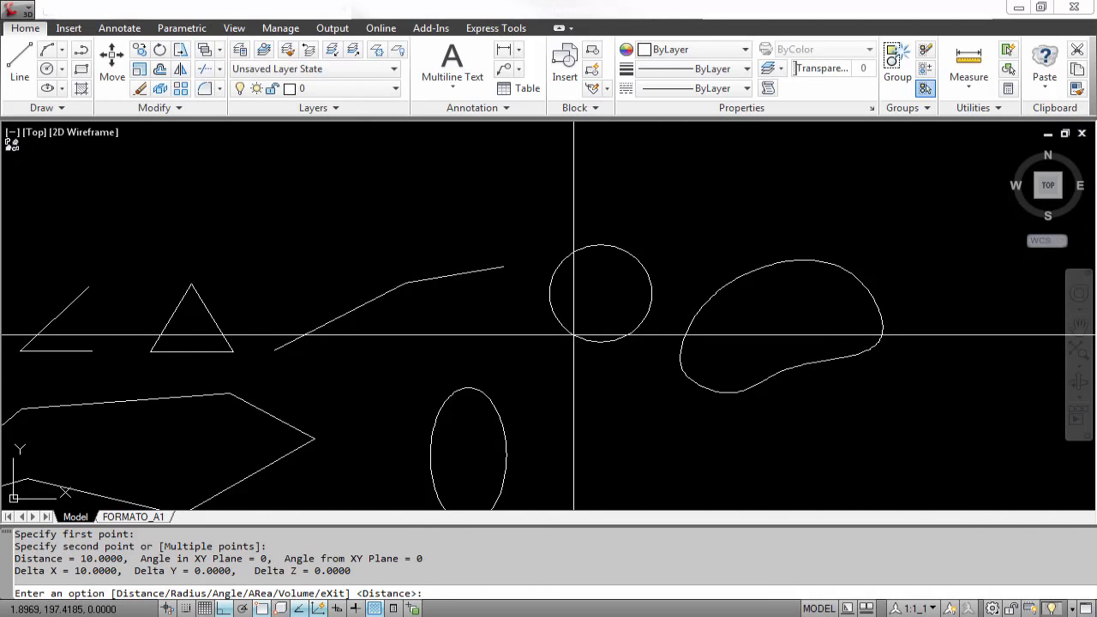
{"action": "key", "text": "Return"}
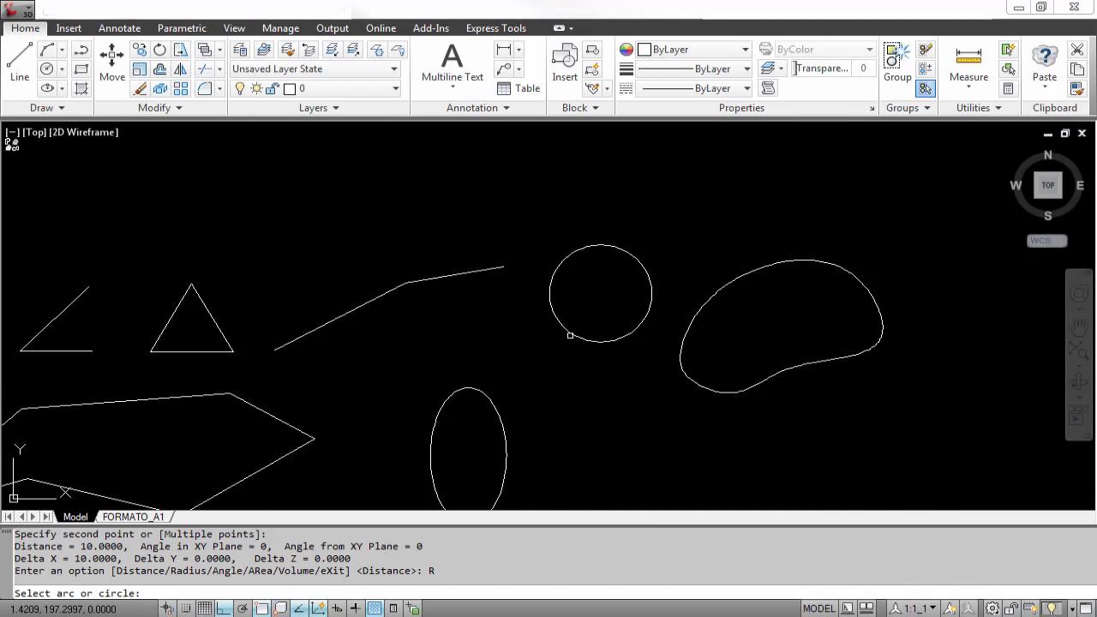
{"action": "left_click", "coordinate": [568, 334]}
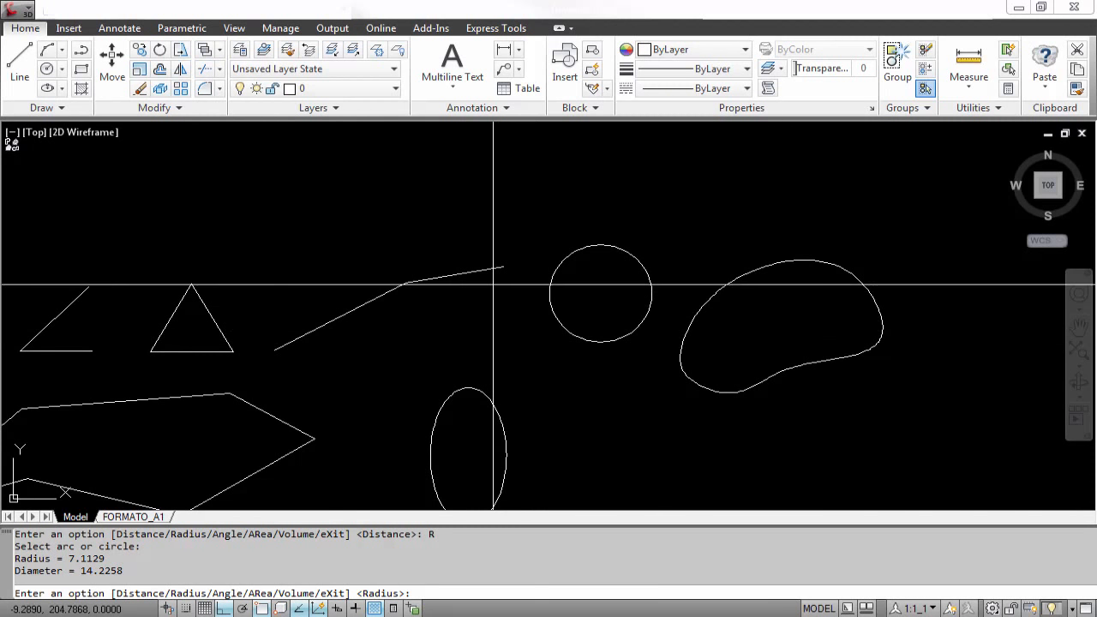
- Try to measure the ellipse with the Radius option, picking its outline twice, and leave the object selection
{"action": "scroll", "coordinate": [484, 257], "scroll_direction": "down", "scroll_amount": 3}
{"action": "scroll", "coordinate": [437, 412], "scroll_direction": "up", "scroll_amount": 4}
{"action": "scroll", "coordinate": [437, 412], "scroll_direction": "up", "scroll_amount": 2}
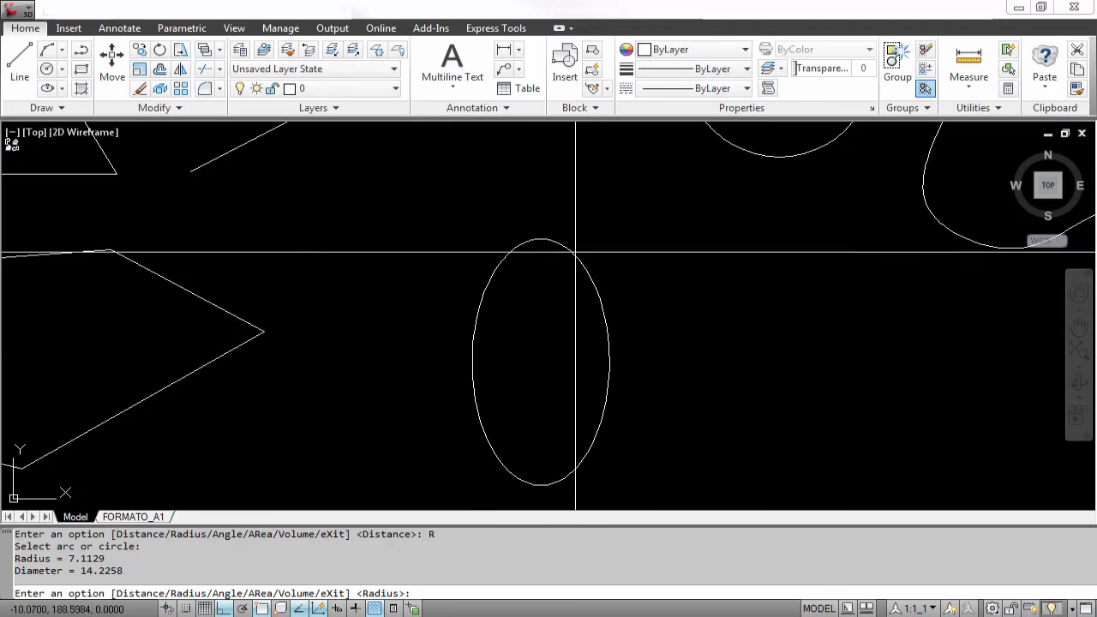
{"action": "type", "text": "R"}
{"action": "key", "text": "Return"}
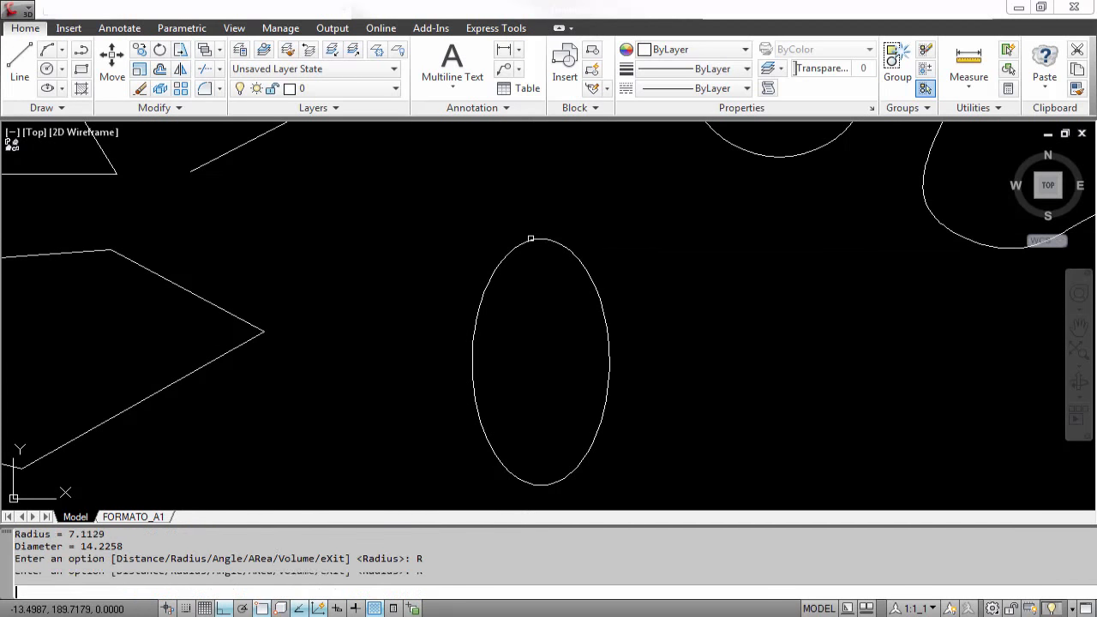
{"action": "left_click", "coordinate": [530, 242]}
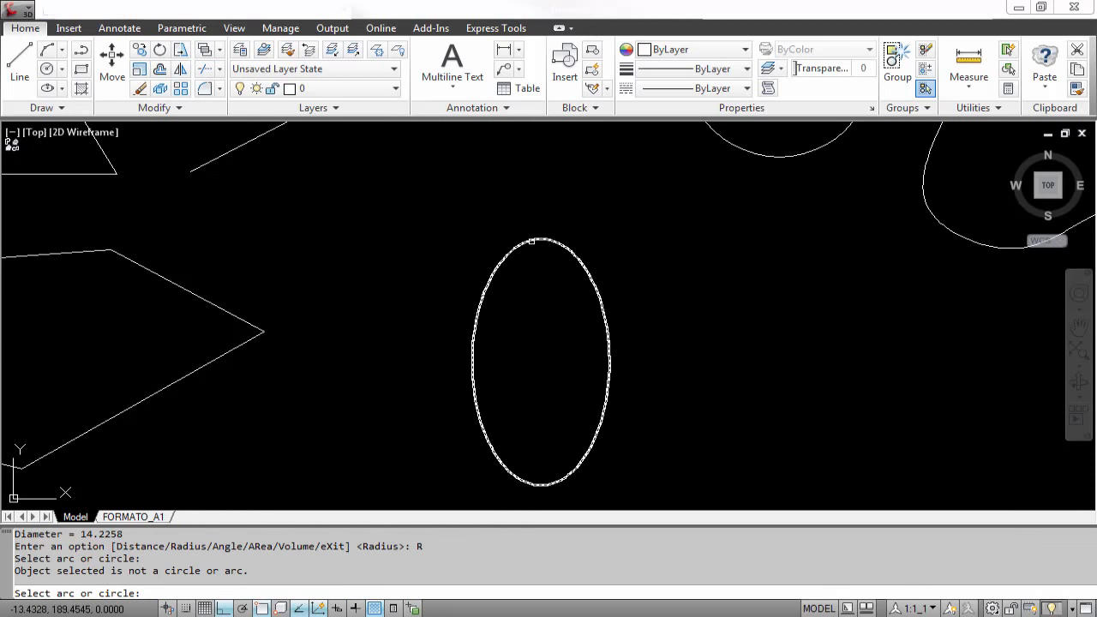
{"action": "left_click", "coordinate": [531, 242]}
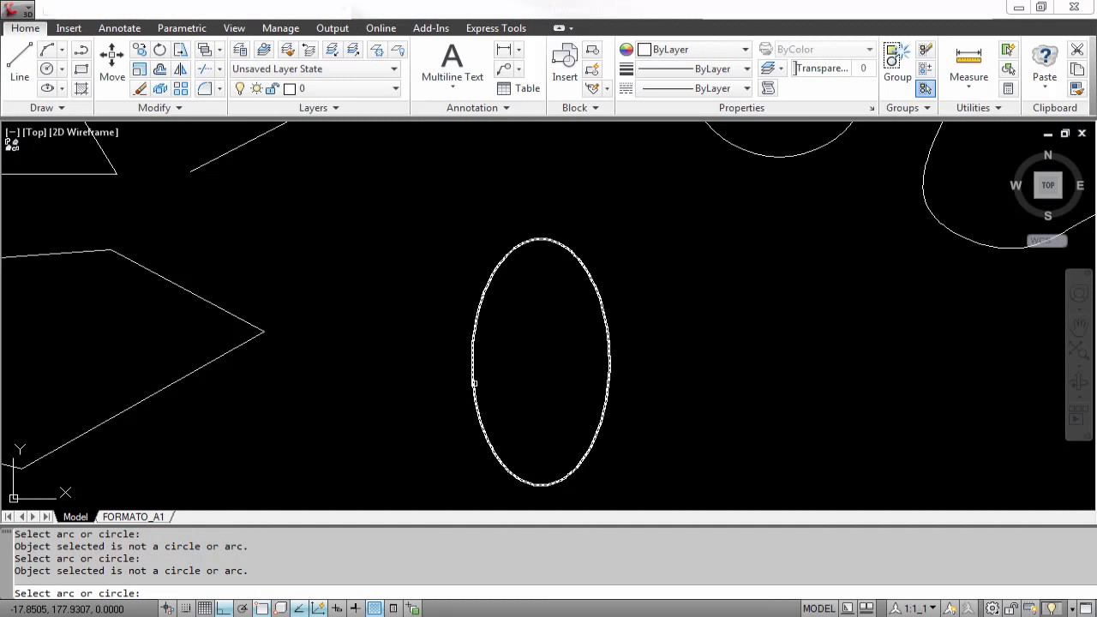
{"action": "scroll", "coordinate": [446, 360], "scroll_direction": "down", "scroll_amount": 4}
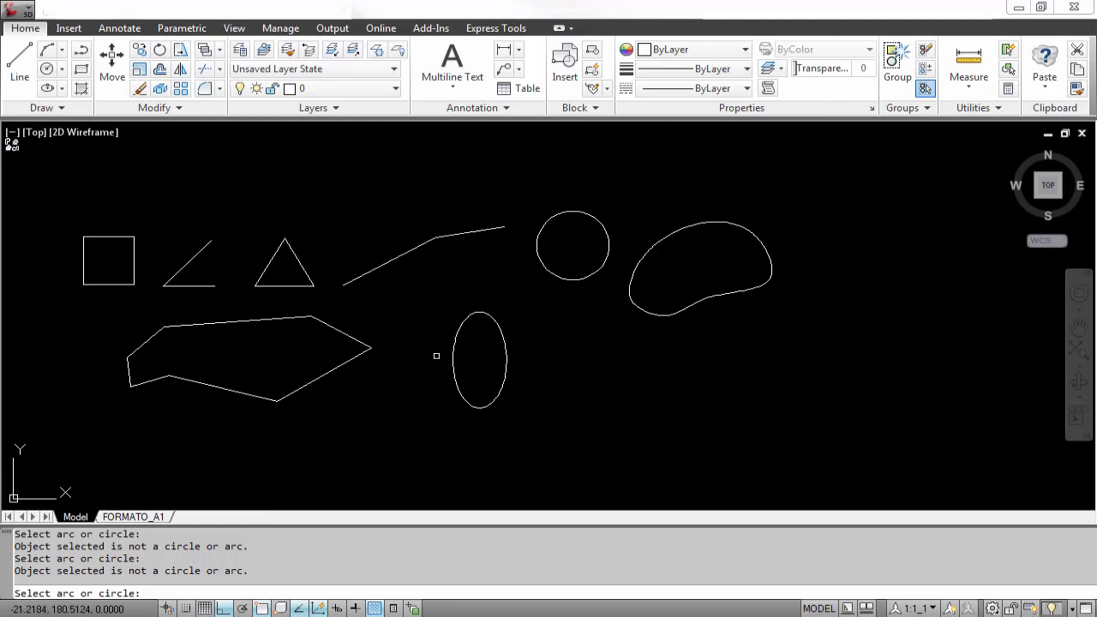
{"action": "key", "text": "Return"}
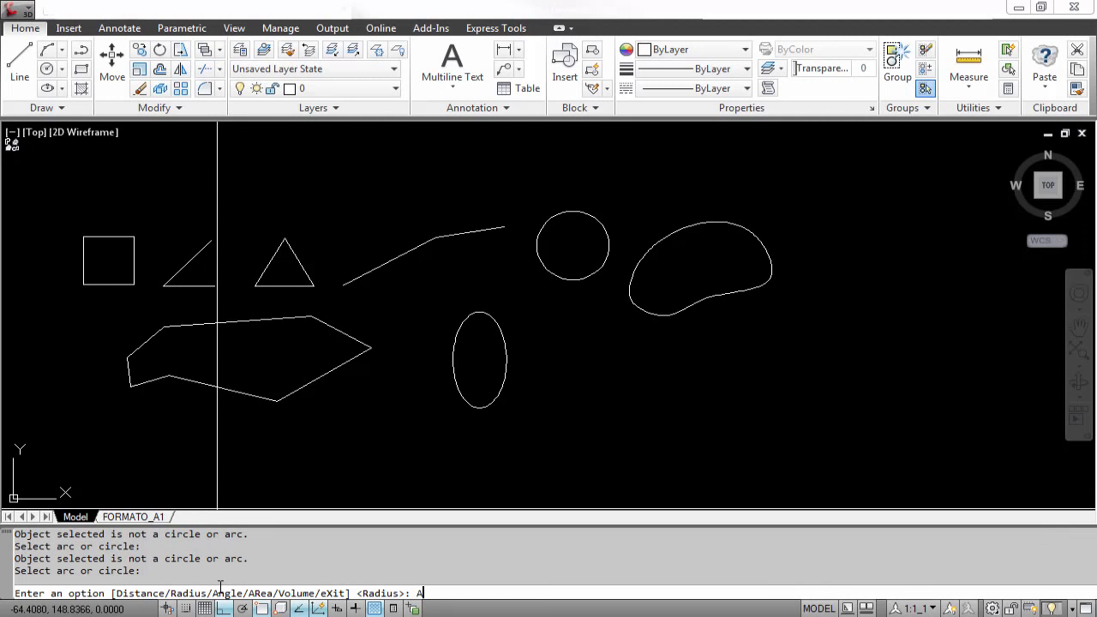
- Measure the angle between the triangle's left side and its base with the Angle option
{"action": "key", "text": "Return"}
{"action": "scroll", "coordinate": [240, 286], "scroll_direction": "up", "scroll_amount": 4}
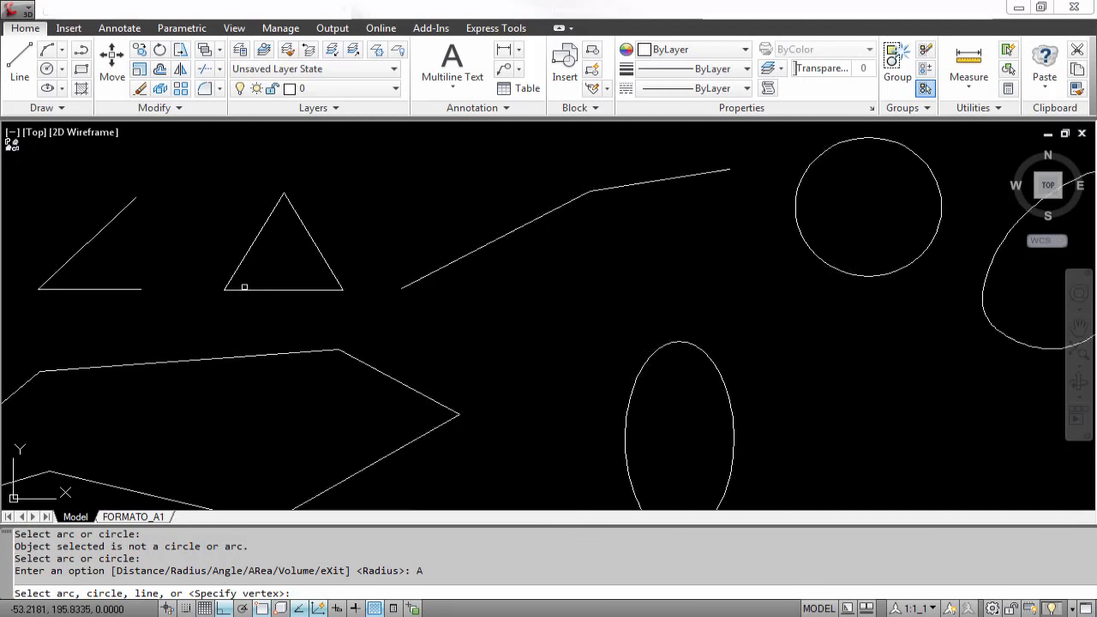
{"action": "mouse_move", "coordinate": [269, 355]}
{"action": "middle_mouse_down"}
{"action": "mouse_move", "coordinate": [271, 368]}
{"action": "mouse_move", "coordinate": [400, 402]}
{"action": "middle_mouse_up"}
{"action": "scroll", "coordinate": [352, 336], "scroll_direction": "up", "scroll_amount": 4}
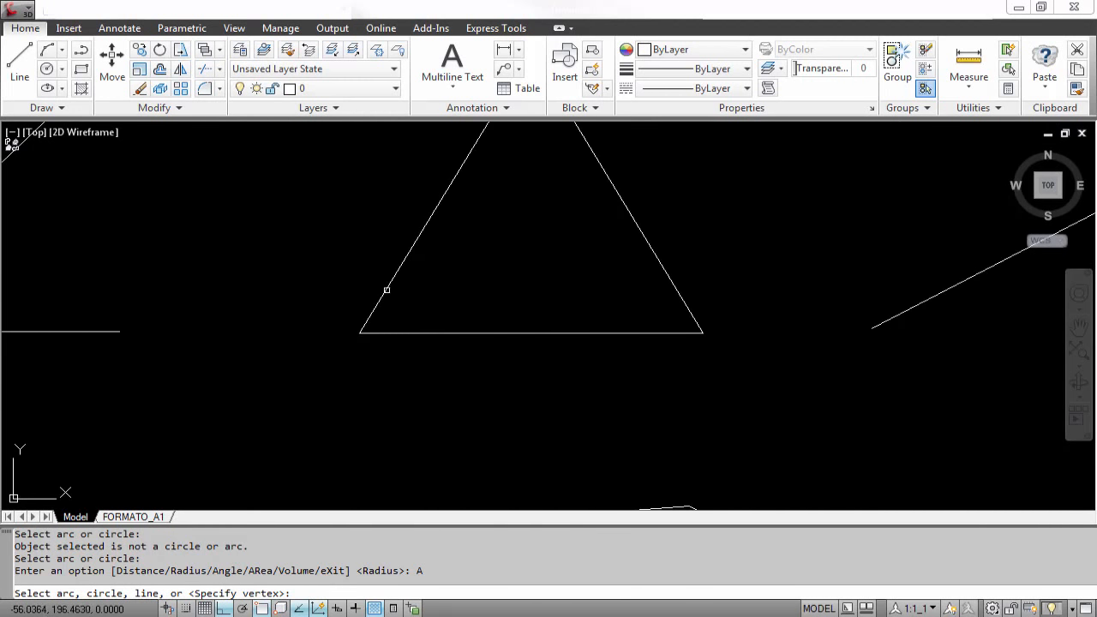
{"action": "left_click", "coordinate": [386, 289]}
{"action": "left_click", "coordinate": [404, 332]}
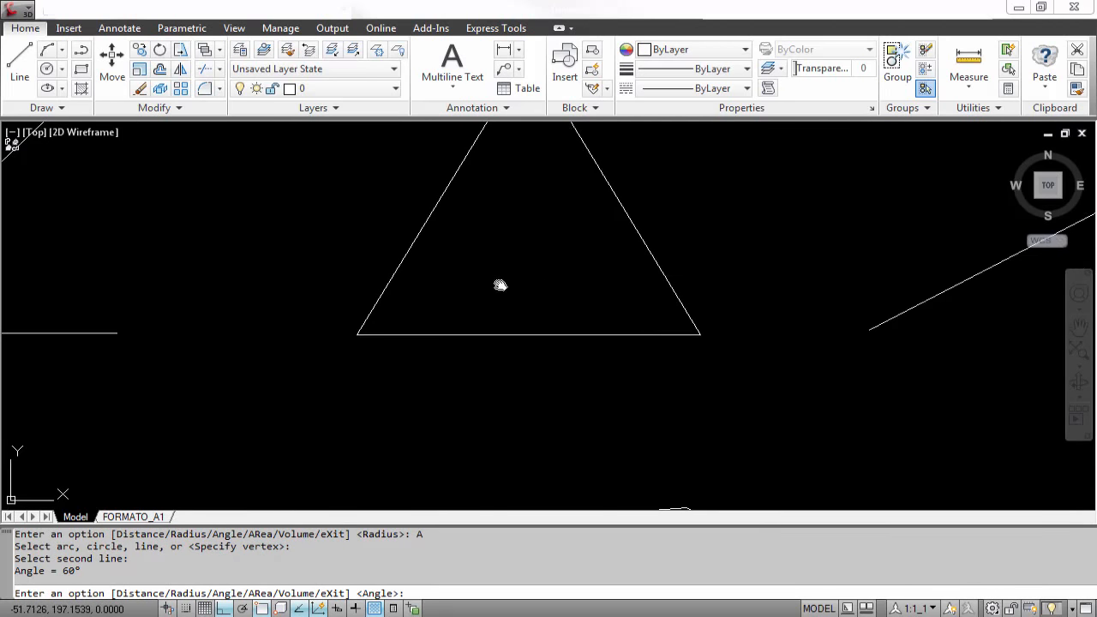
{"action": "middle_click_drag", "start_coordinate": [466, 266], "coordinate": [475, 388]}
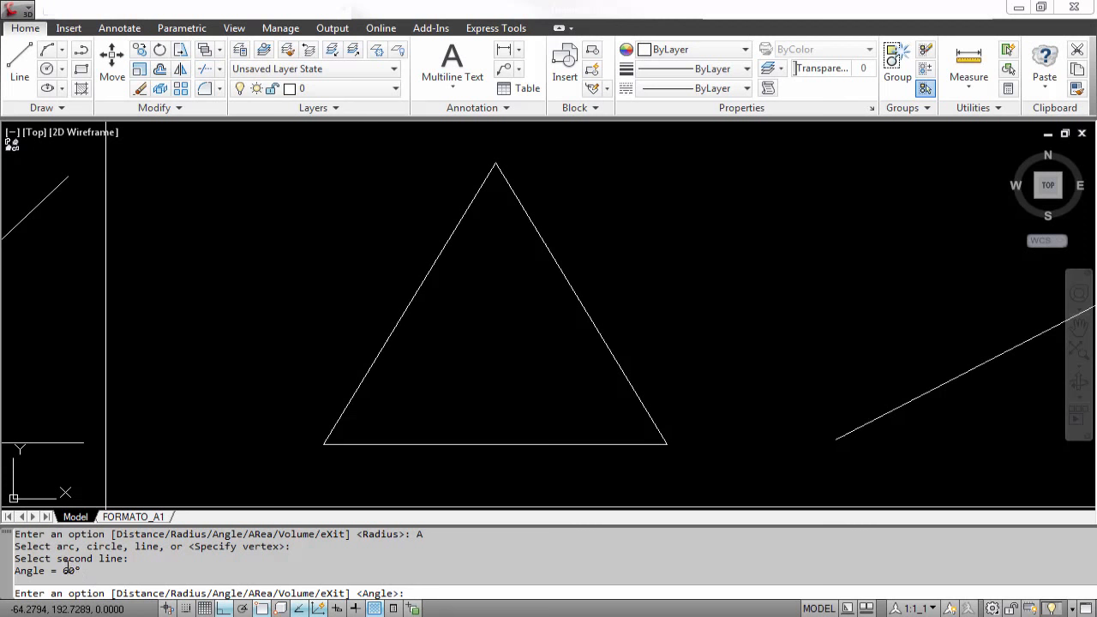
- Measure the angle between the two connected segments of the open bent line beside the triangle
{"action": "scroll", "coordinate": [326, 333], "scroll_direction": "down", "scroll_amount": 4}
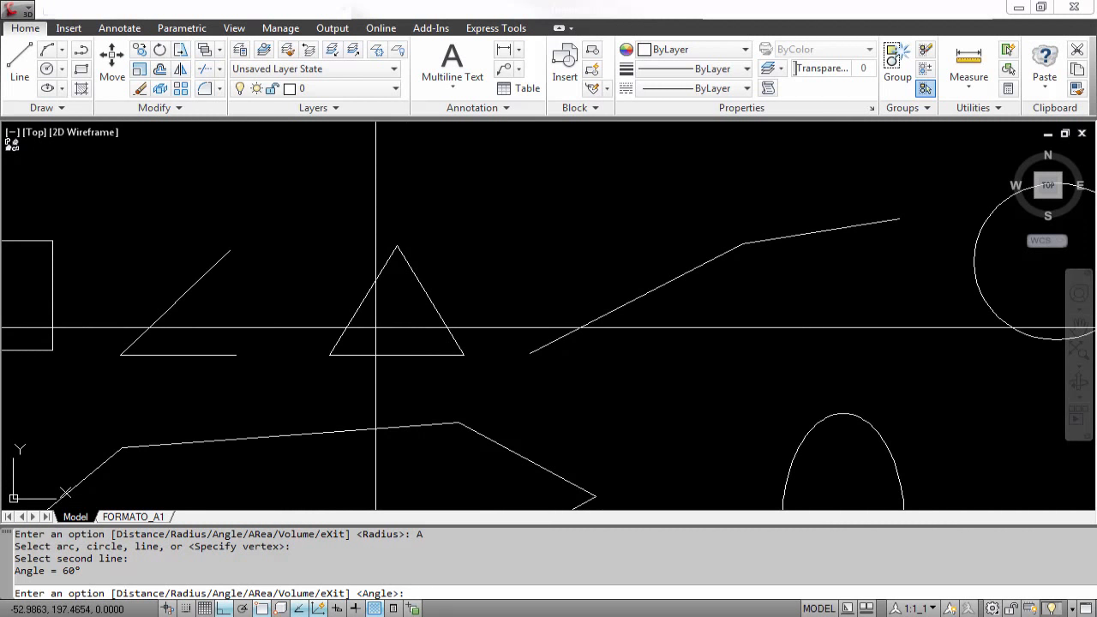
{"action": "key", "text": "Return"}
{"action": "scroll", "coordinate": [367, 311], "scroll_direction": "down", "scroll_amount": 4}
{"action": "scroll", "coordinate": [539, 286], "scroll_direction": "up", "scroll_amount": 6}
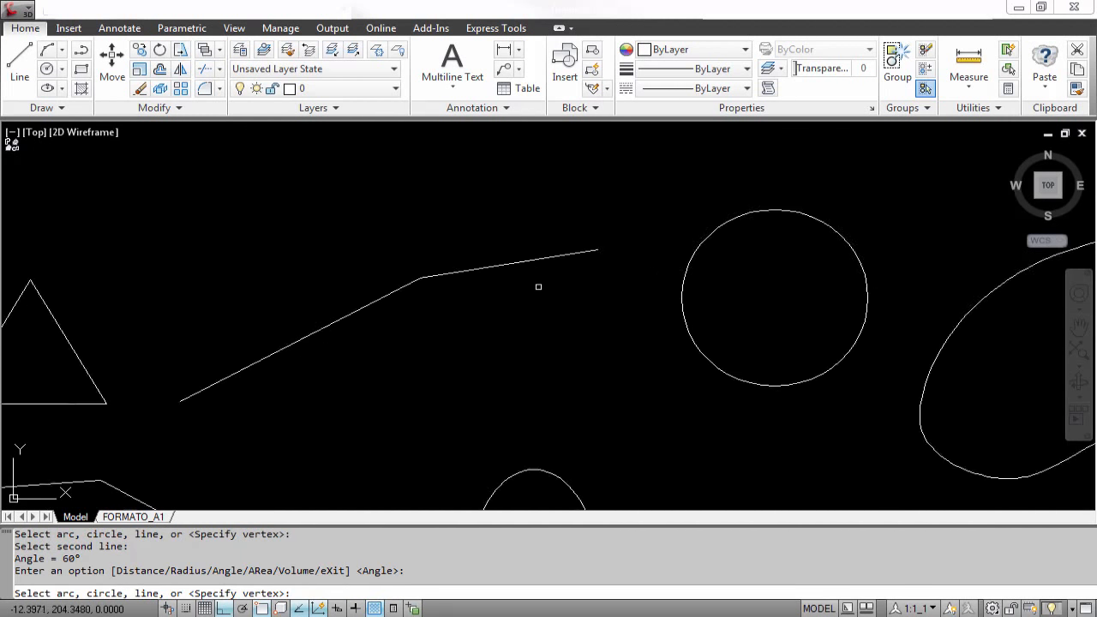
{"action": "left_click", "coordinate": [430, 267]}
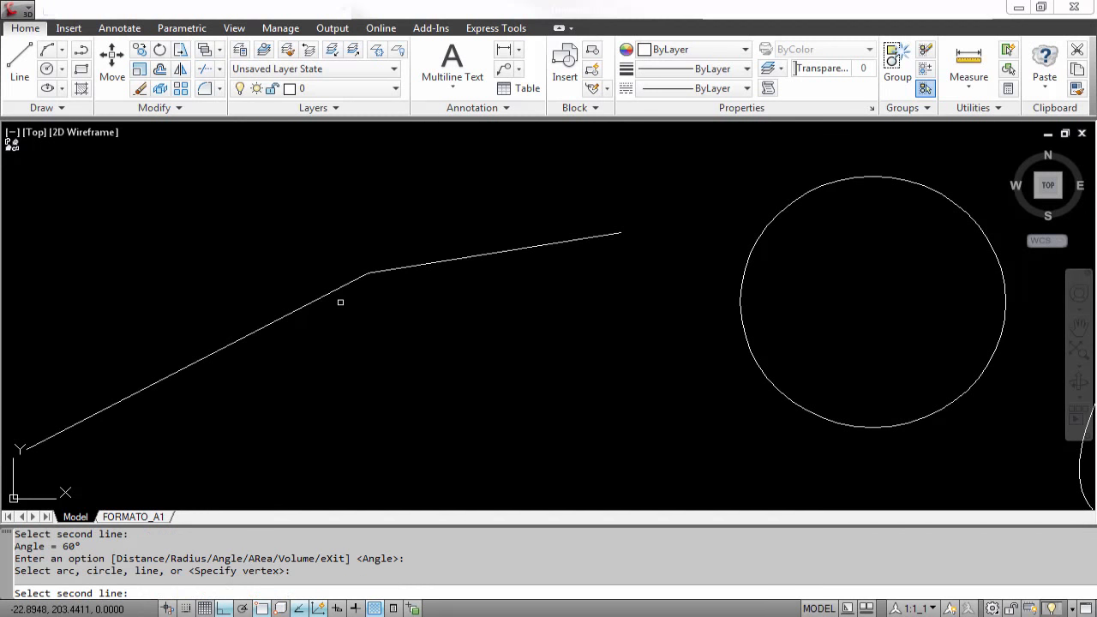
{"action": "left_click", "coordinate": [330, 300]}
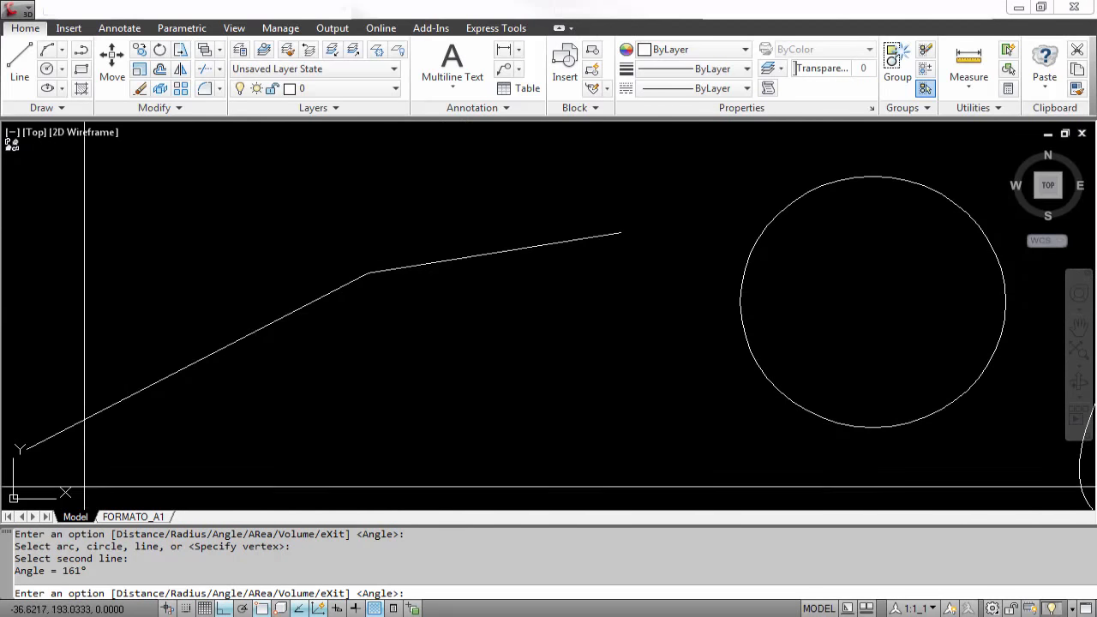
- Measure the angle between the two sides meeting at the irregular polygon's concave lower vertex with the Angle option
{"action": "scroll", "coordinate": [443, 289], "scroll_direction": "down", "scroll_amount": 8}
{"action": "scroll", "coordinate": [318, 317], "scroll_direction": "up", "scroll_amount": 5}
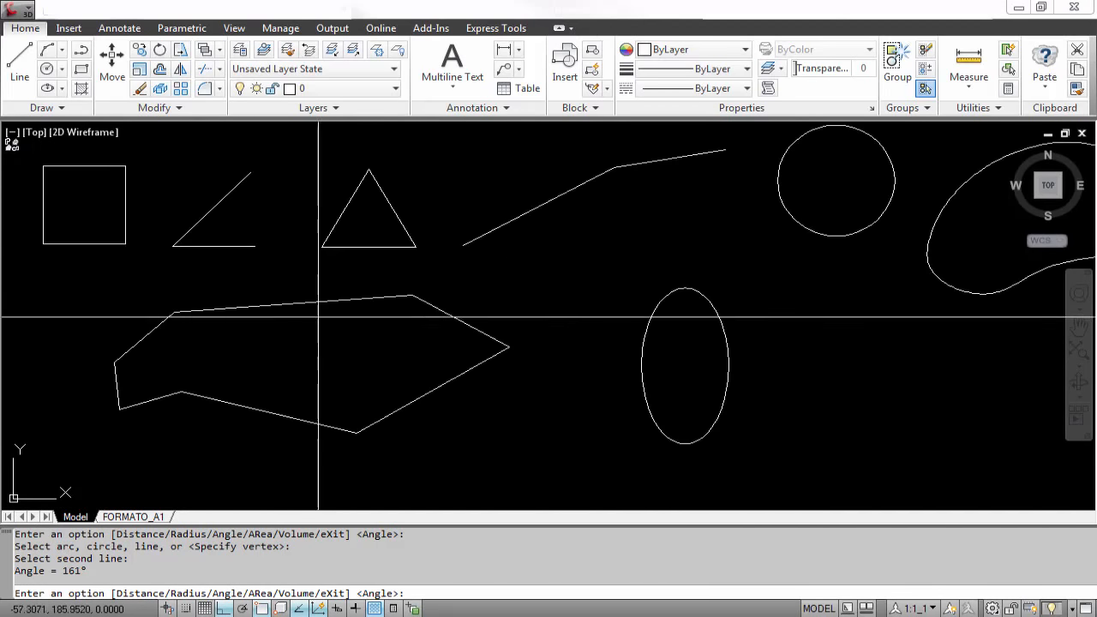
{"action": "mouse_move", "coordinate": [278, 321]}
{"action": "middle_mouse_down"}
{"action": "mouse_move", "coordinate": [362, 299]}
{"action": "mouse_move", "coordinate": [369, 267]}
{"action": "mouse_move", "coordinate": [496, 318]}
{"action": "middle_mouse_up"}
{"action": "scroll", "coordinate": [370, 267], "scroll_direction": "up", "scroll_amount": 2}
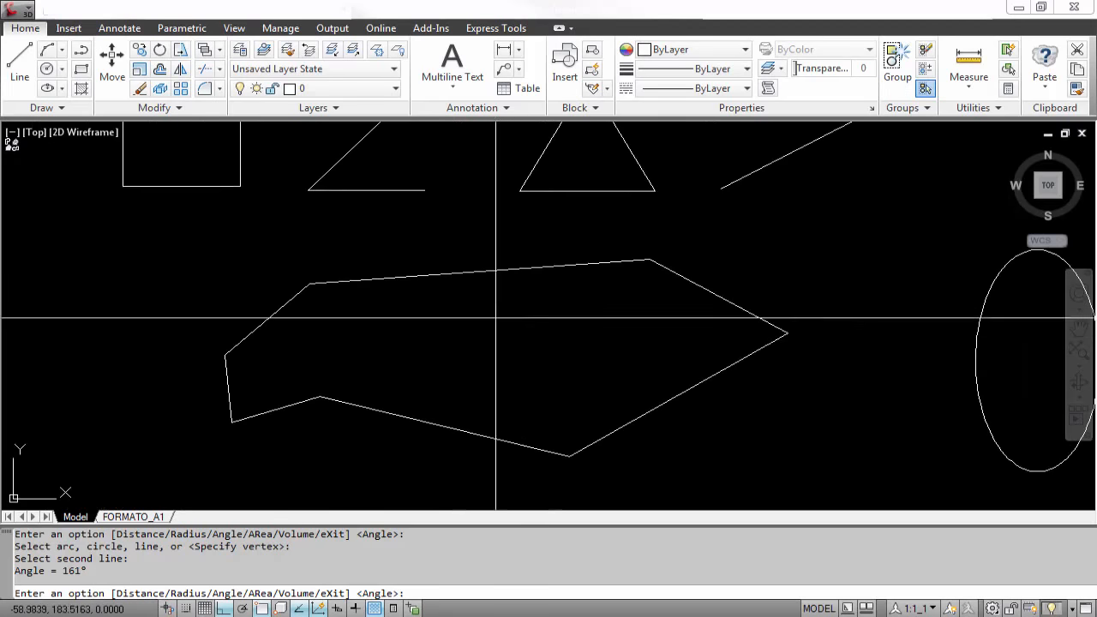
{"action": "key", "text": "Return"}
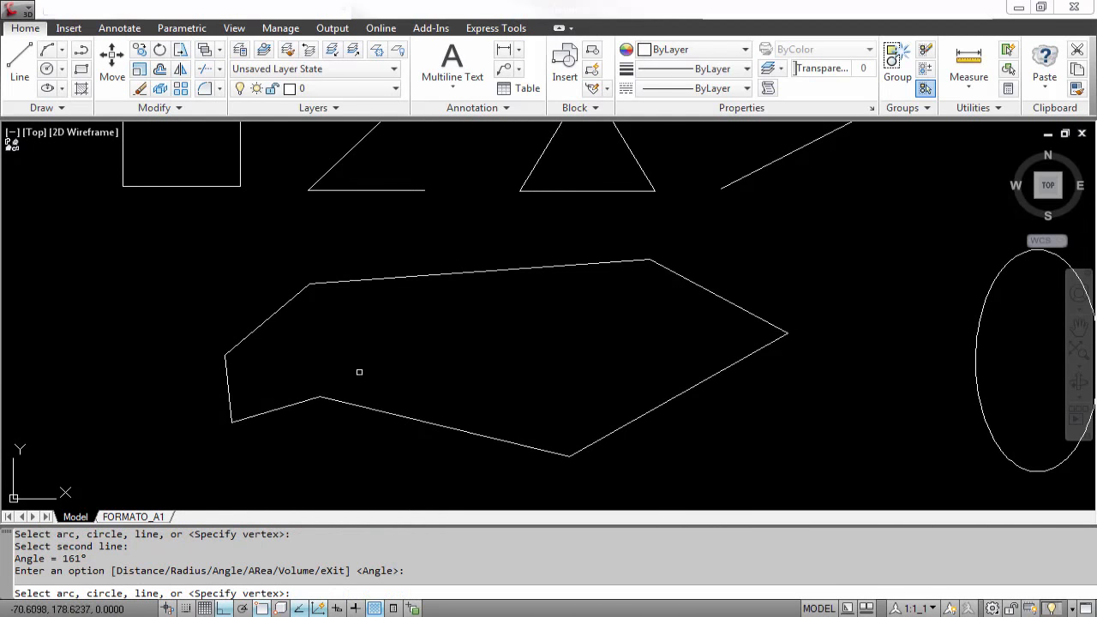
{"action": "left_click", "coordinate": [294, 404]}
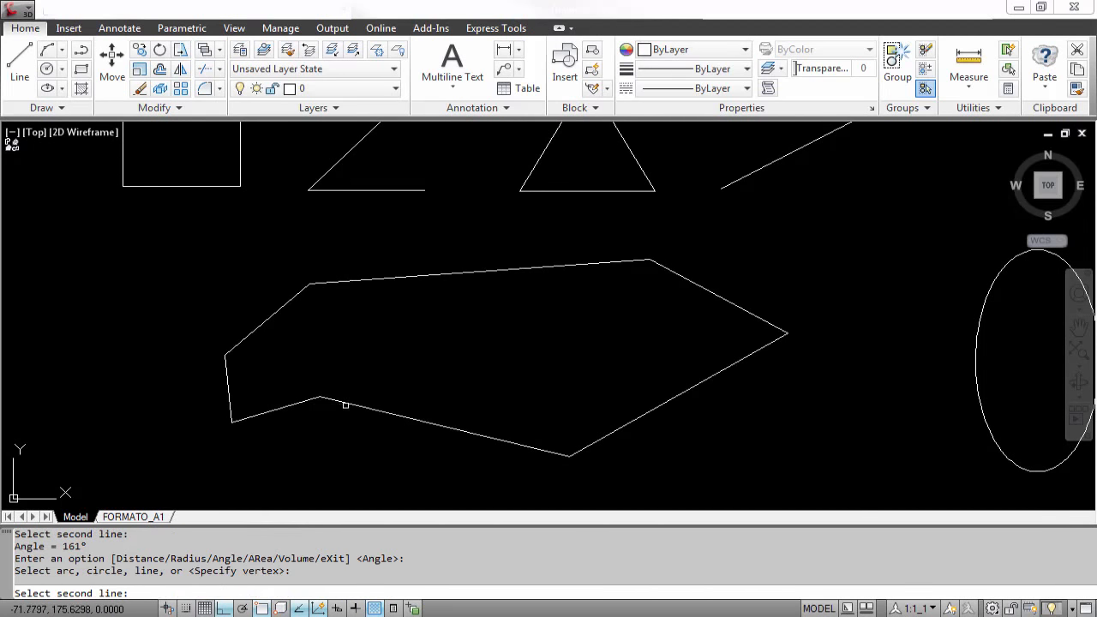
{"action": "left_click", "coordinate": [343, 404]}
- Examine the polygon's concave vertex to see which side the measured angle refers to, and leave MEASUREGEOM
{"action": "scroll", "coordinate": [343, 403], "scroll_direction": "up", "scroll_amount": 2}
{"action": "scroll", "coordinate": [333, 402], "scroll_direction": "up", "scroll_amount": 2}
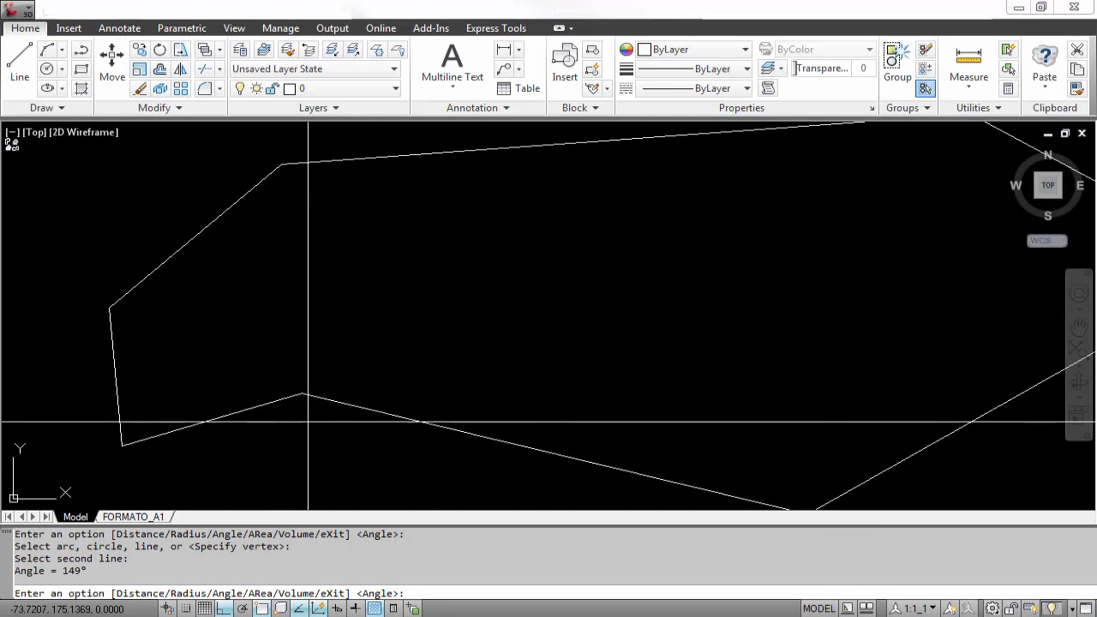
{"action": "scroll", "coordinate": [308, 390], "scroll_direction": "down", "scroll_amount": 3}
{"action": "scroll", "coordinate": [292, 376], "scroll_direction": "up", "scroll_amount": 2}
{"action": "scroll", "coordinate": [291, 376], "scroll_direction": "up", "scroll_amount": 3}
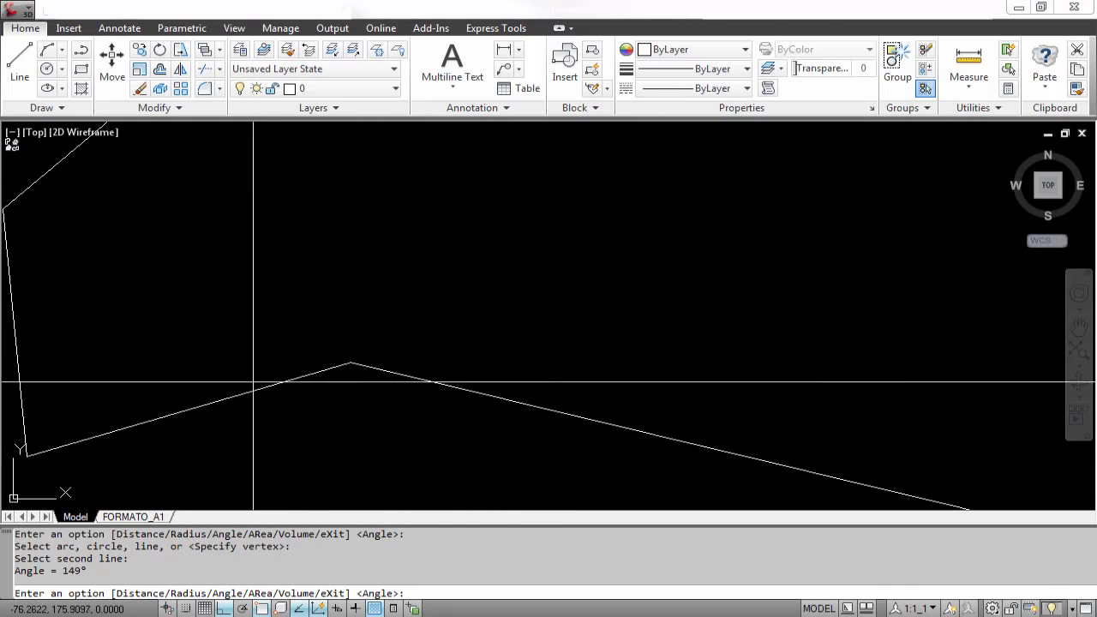
{"action": "scroll", "coordinate": [429, 407], "scroll_direction": "down", "scroll_amount": 3}
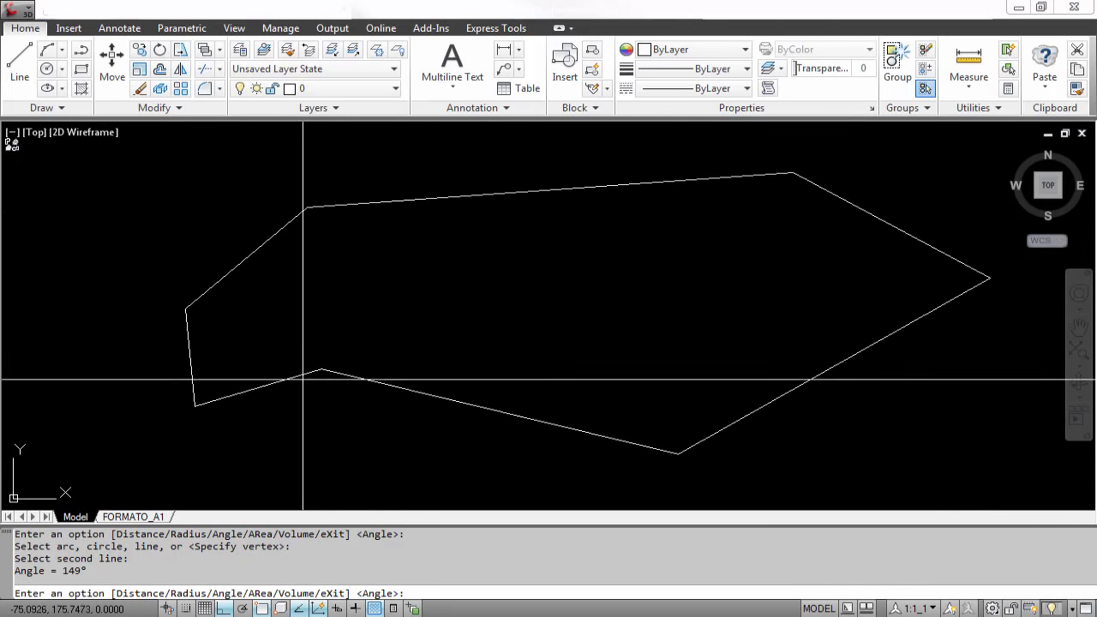
{"action": "mouse_move", "coordinate": [568, 409]}
{"action": "middle_mouse_down"}
{"action": "mouse_move", "coordinate": [465, 384]}
{"action": "mouse_move", "coordinate": [425, 389]}
{"action": "middle_mouse_up"}
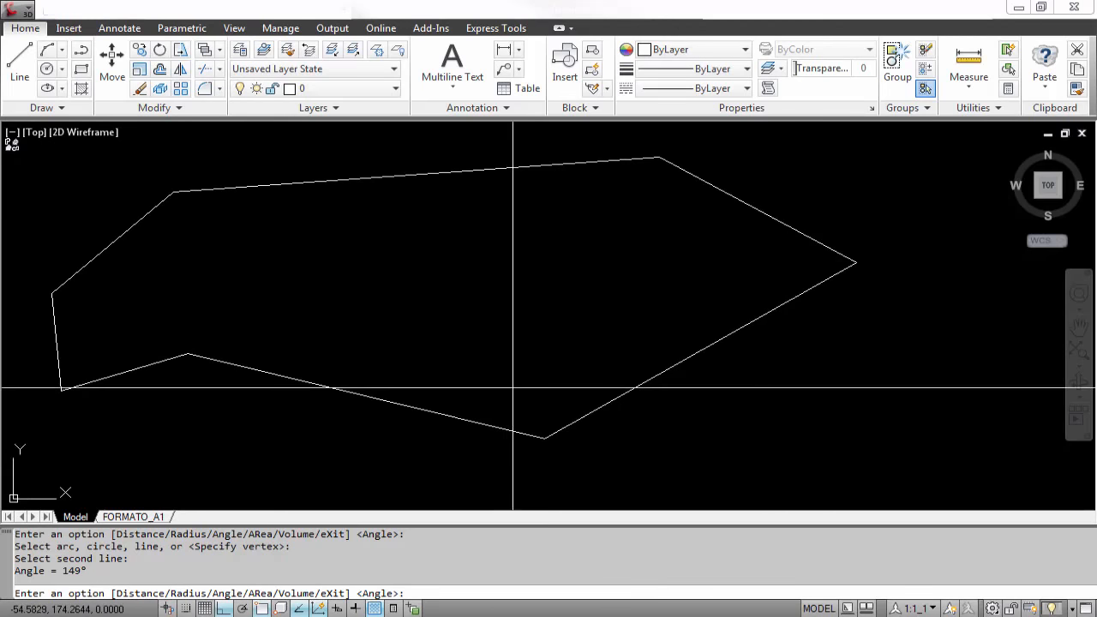
{"action": "middle_click_drag", "start_coordinate": [516, 389], "coordinate": [463, 375]}
{"action": "middle_click_drag", "start_coordinate": [372, 380], "coordinate": [510, 409]}
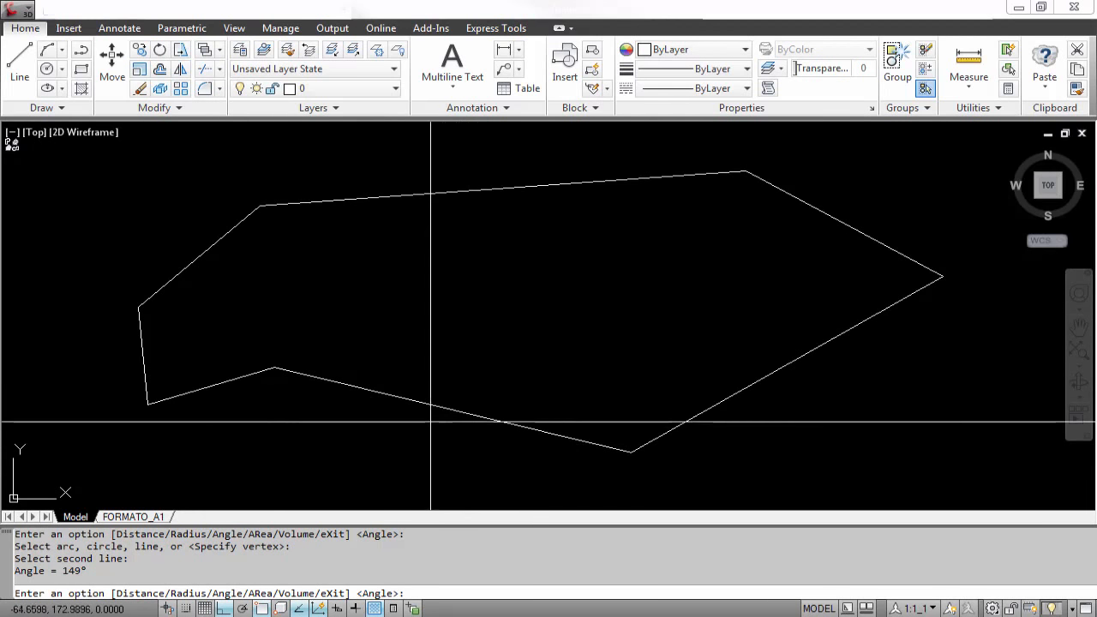
{"action": "scroll", "coordinate": [377, 374], "scroll_direction": "down", "scroll_amount": 2}
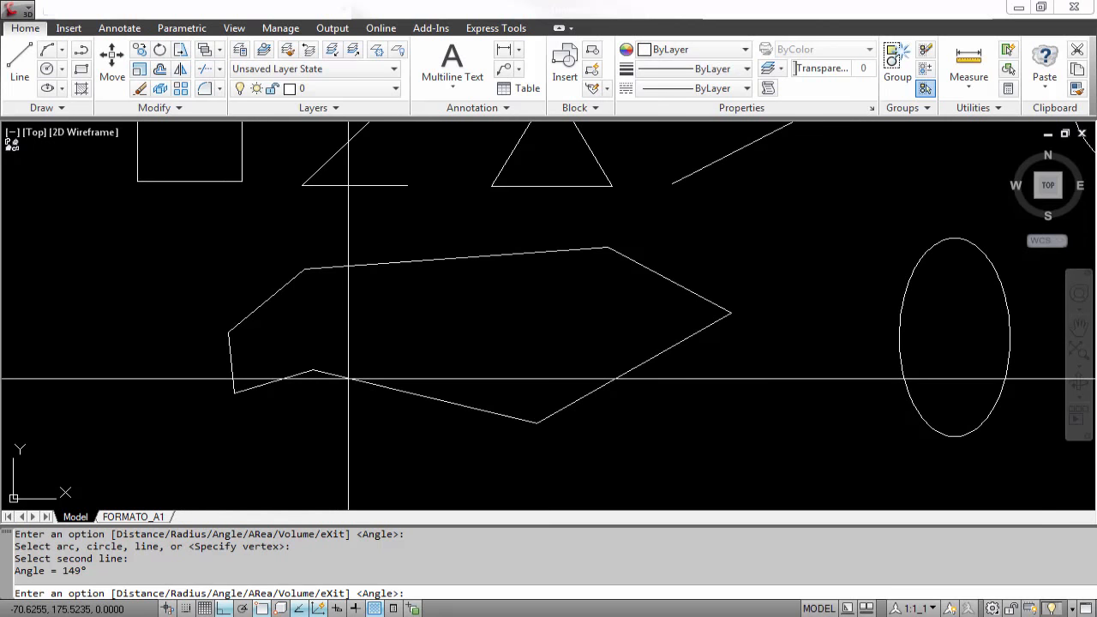
{"action": "key", "text": "Escape"}
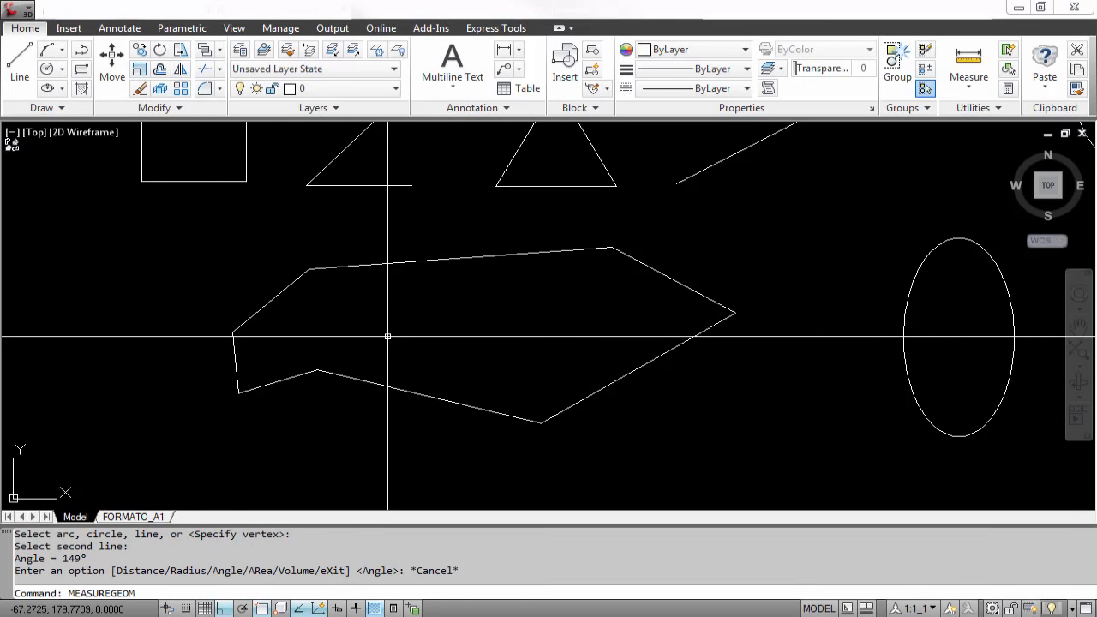
{"action": "left_click", "coordinate": [969, 86]}
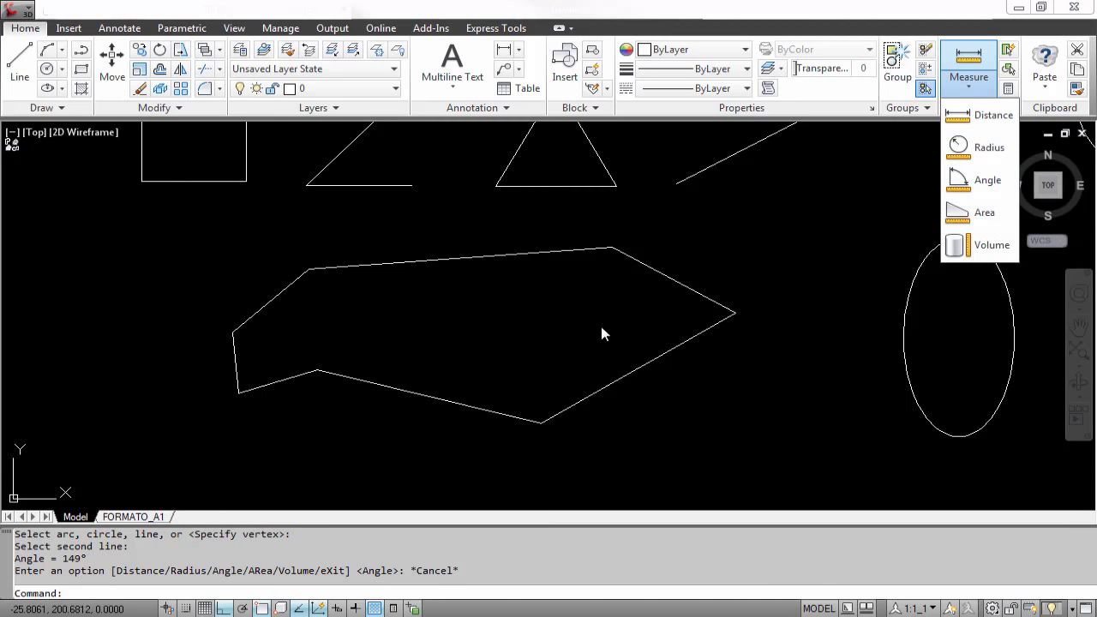
{"action": "key", "text": "Escape"}
{"action": "middle_click_drag", "start_coordinate": [581, 324], "coordinate": [571, 363]}
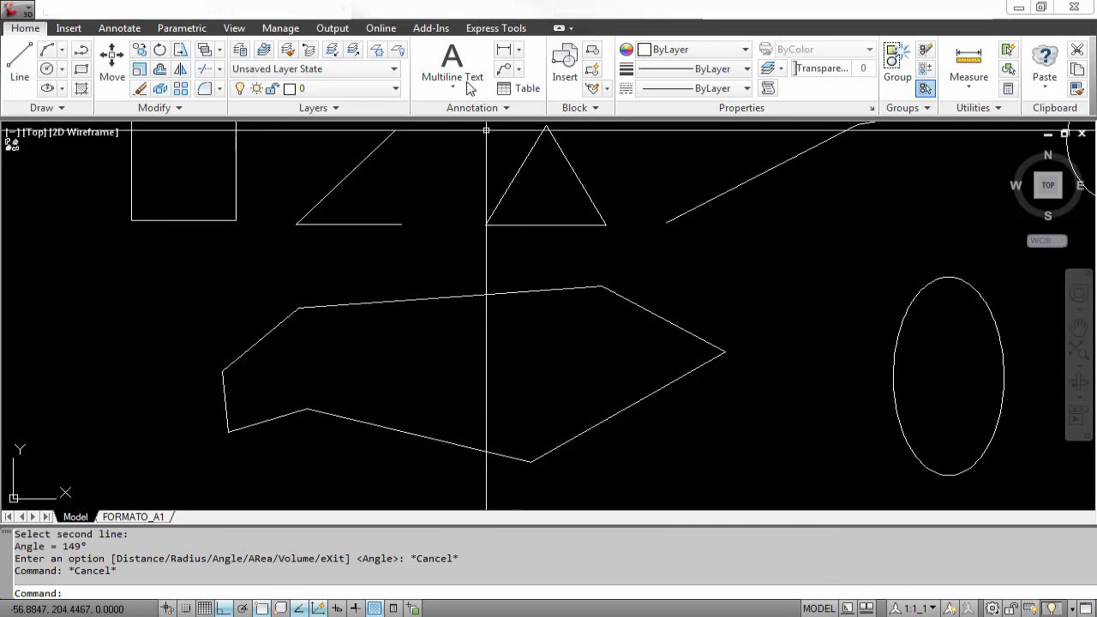
- Preview an angular dimension between the polygon's slanted upper-left side and its long top side on both sides of the corner, and cancel it
{"action": "left_click", "coordinate": [518, 49]}
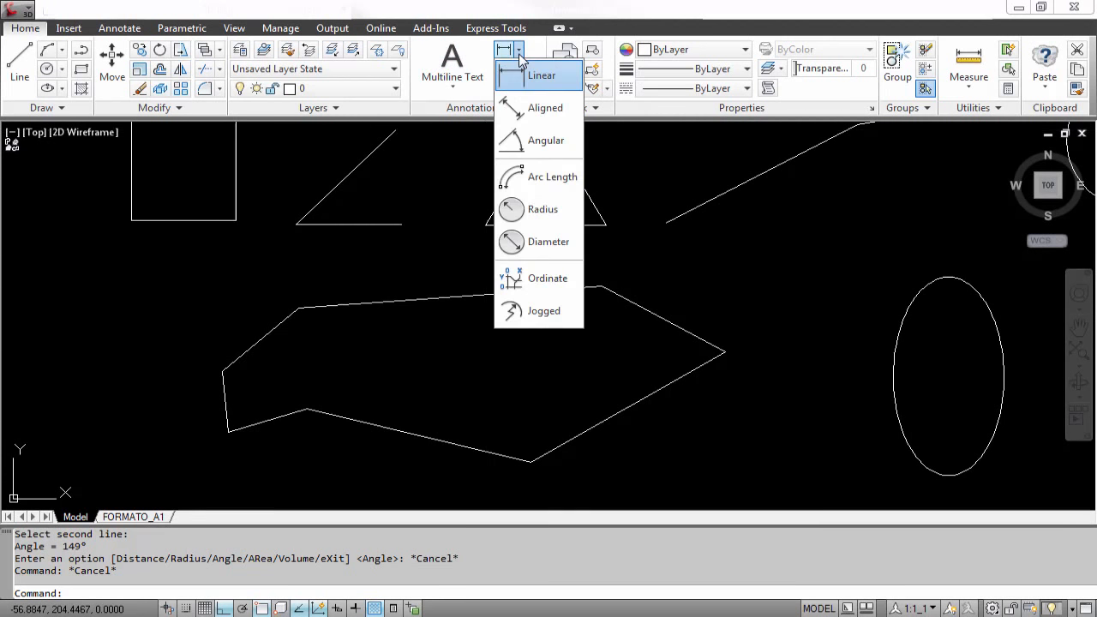
{"action": "left_click", "coordinate": [528, 142]}
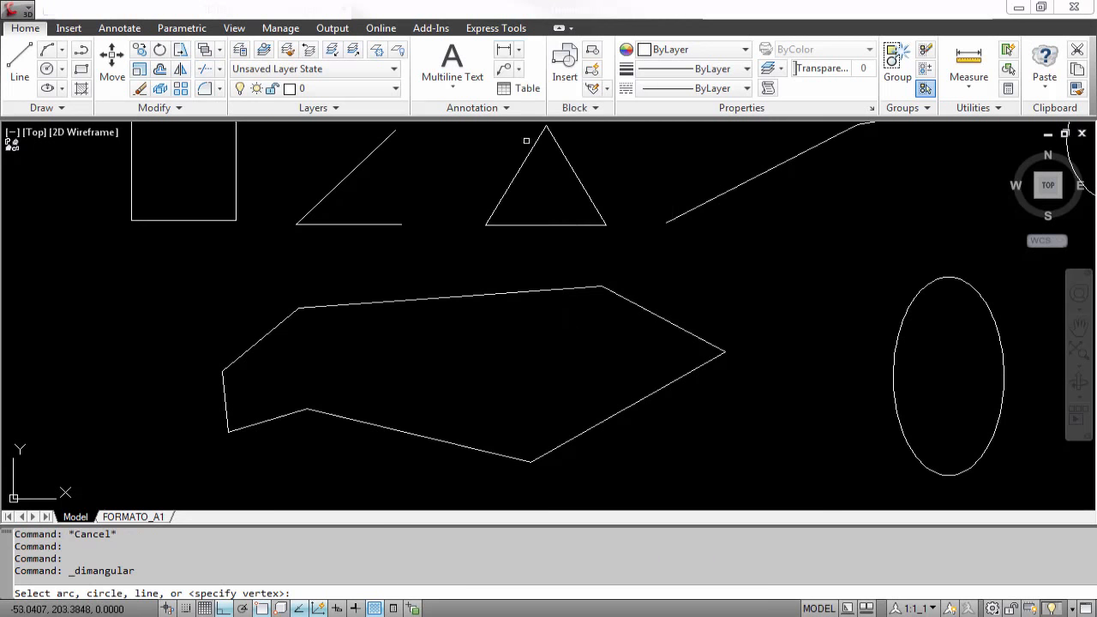
{"action": "left_click", "coordinate": [273, 332]}
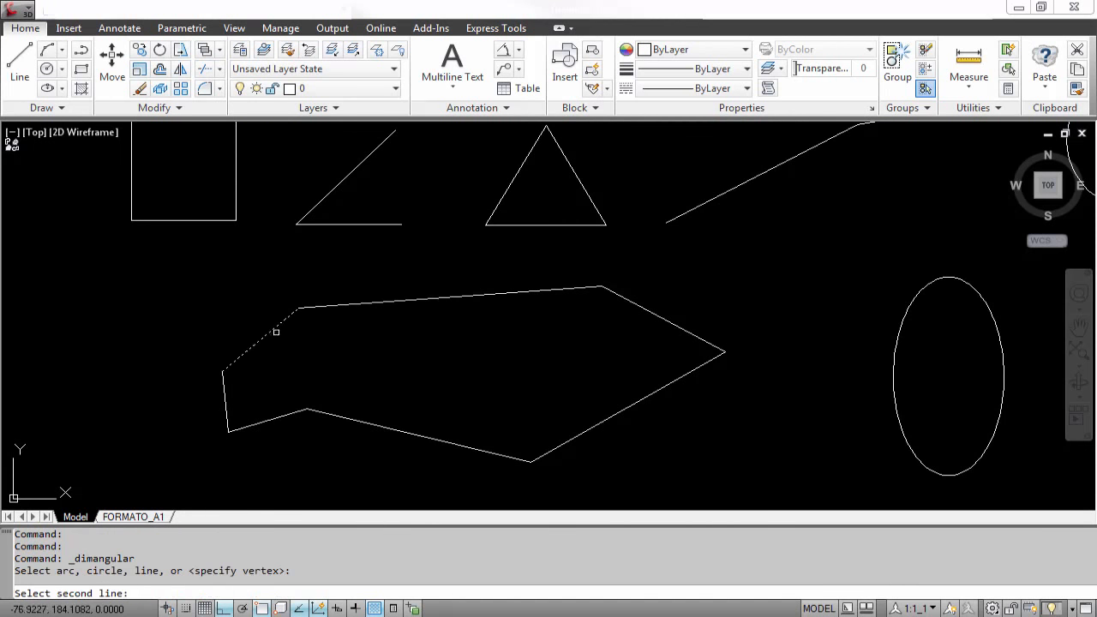
{"action": "left_click", "coordinate": [325, 311]}
{"action": "left_click", "coordinate": [325, 307]}
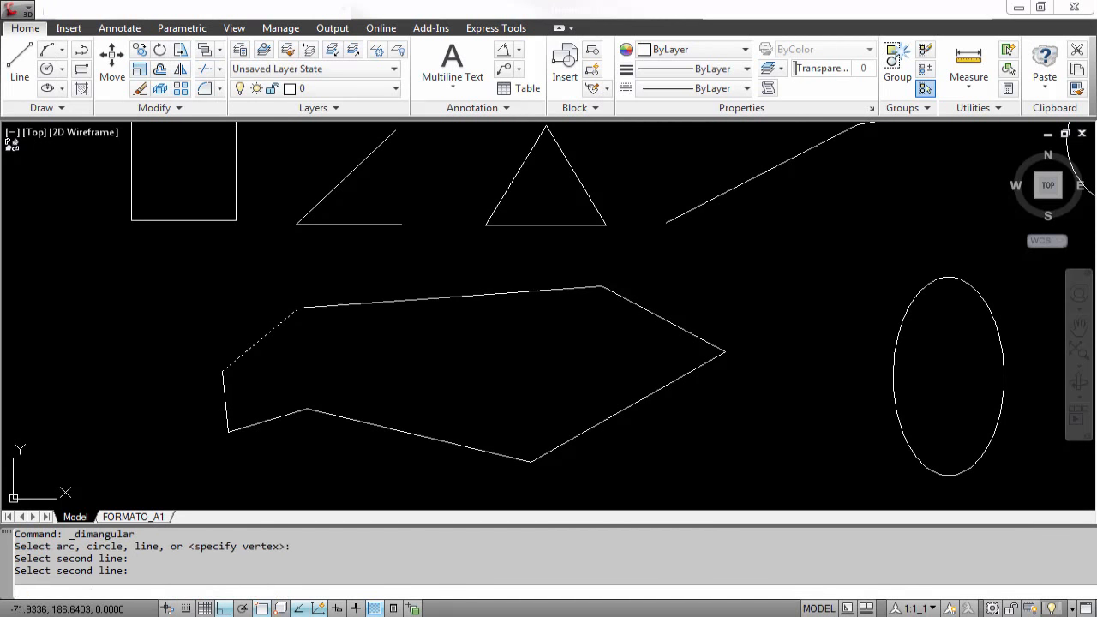
{"action": "scroll", "coordinate": [314, 329], "scroll_direction": "up", "scroll_amount": 5}
{"action": "scroll", "coordinate": [286, 391], "scroll_direction": "down", "scroll_amount": 5}
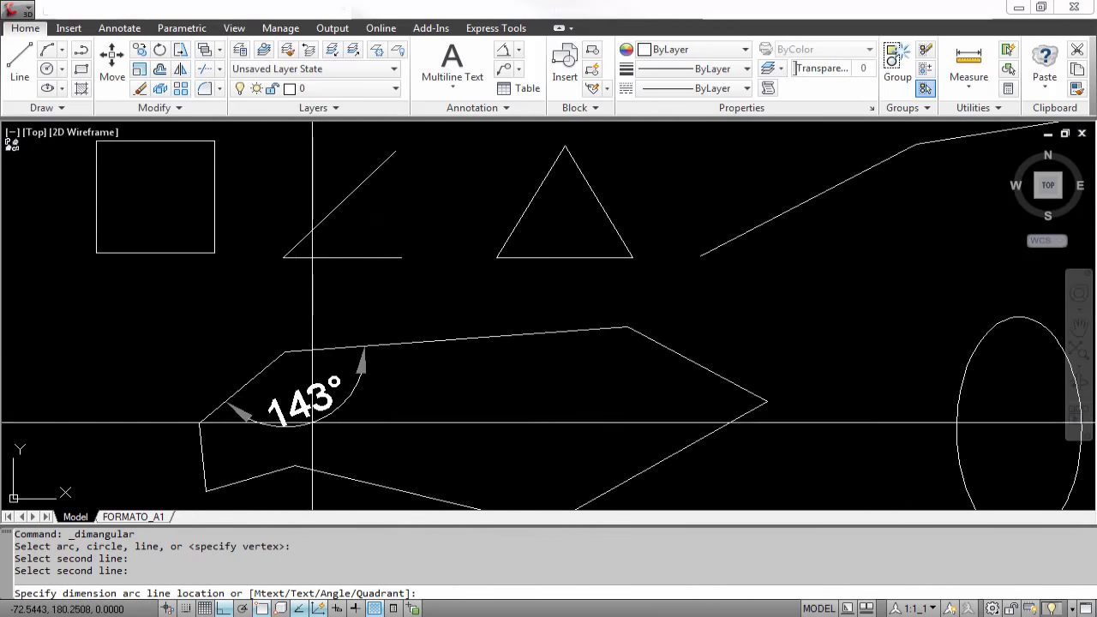
{"action": "scroll", "coordinate": [317, 423], "scroll_direction": "down", "scroll_amount": 3}
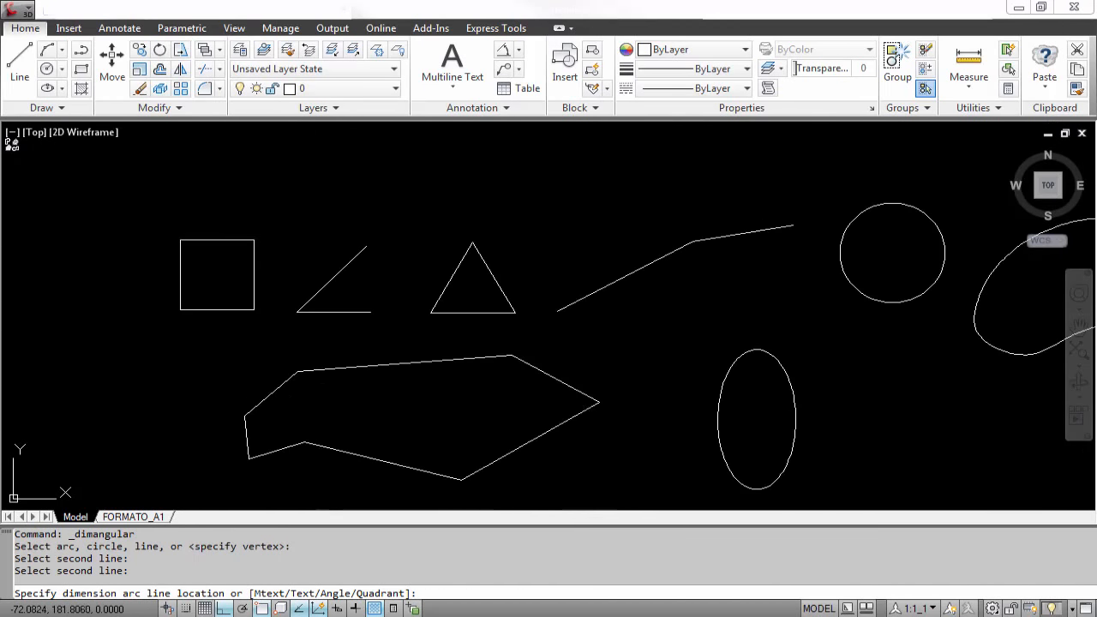
{"action": "scroll", "coordinate": [277, 363], "scroll_direction": "up", "scroll_amount": 6}
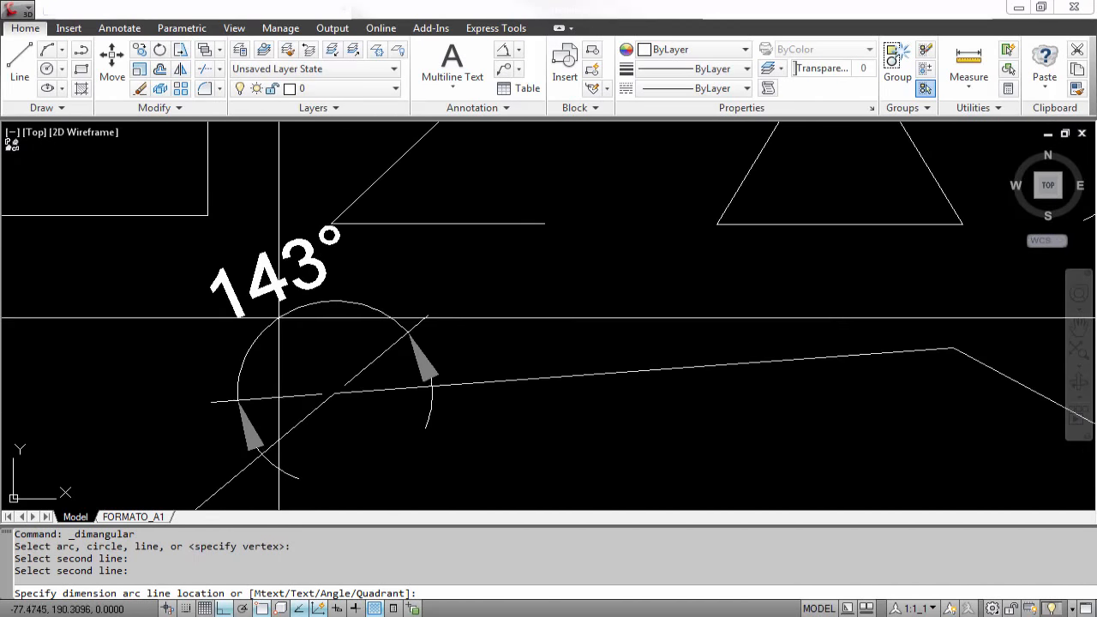
{"action": "scroll", "coordinate": [277, 334], "scroll_direction": "down", "scroll_amount": 5}
{"action": "scroll", "coordinate": [276, 356], "scroll_direction": "up", "scroll_amount": 4}
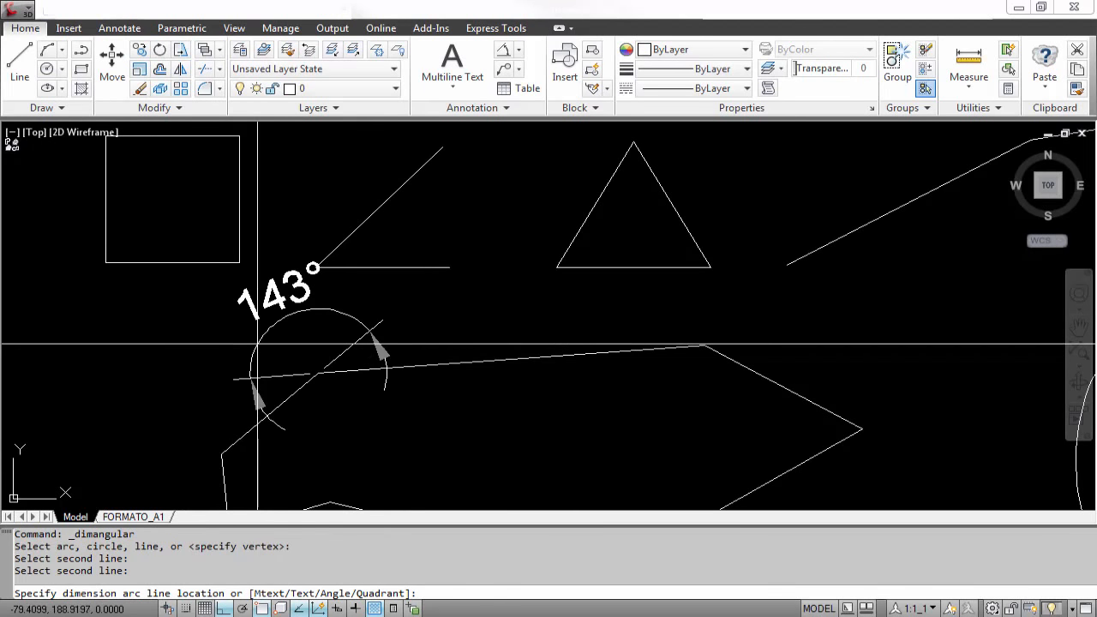
{"action": "scroll", "coordinate": [260, 314], "scroll_direction": "down", "scroll_amount": 4}
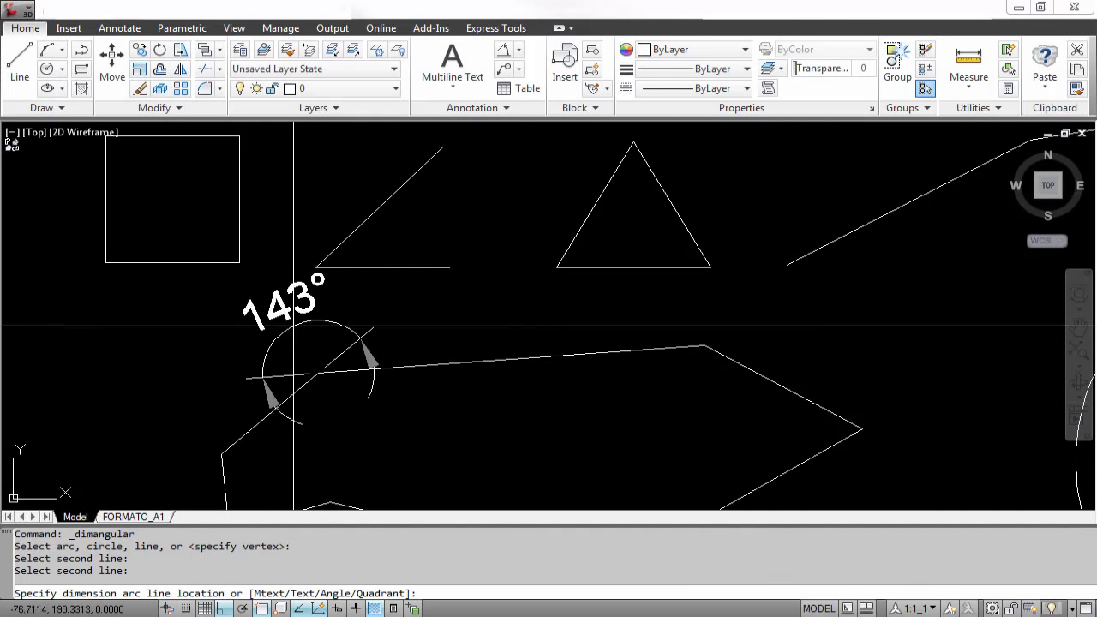
{"action": "key", "text": "Escape"}
- Preview an angular dimension between the two sides at the polygon's concave lower vertex at several arc locations, and cancel it
{"action": "key", "text": "Return"}
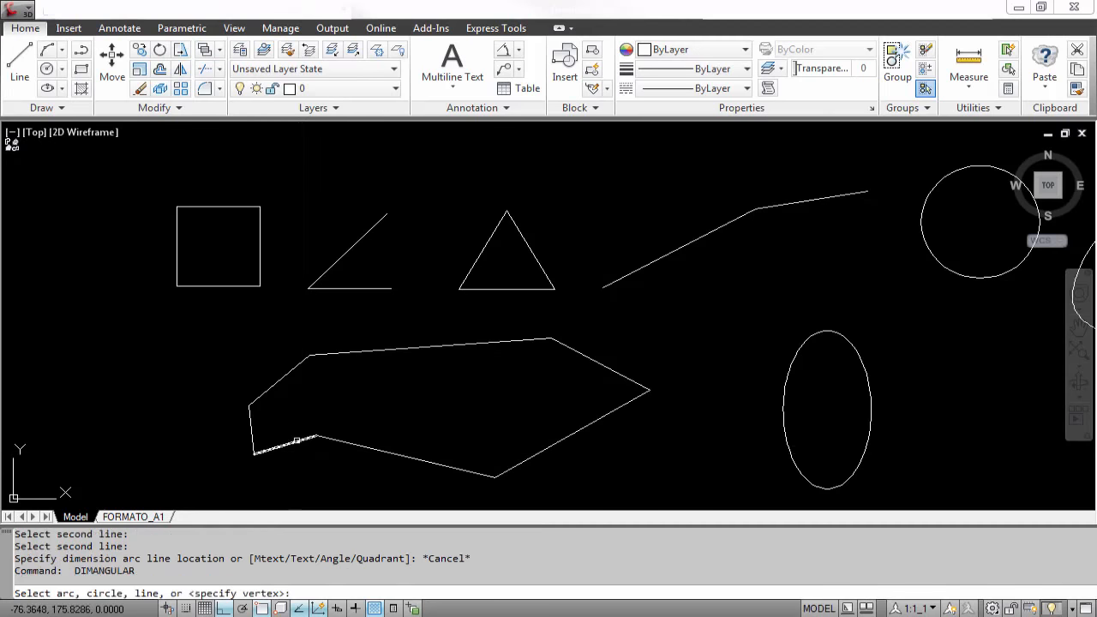
{"action": "left_click", "coordinate": [294, 442]}
{"action": "left_click", "coordinate": [338, 443]}
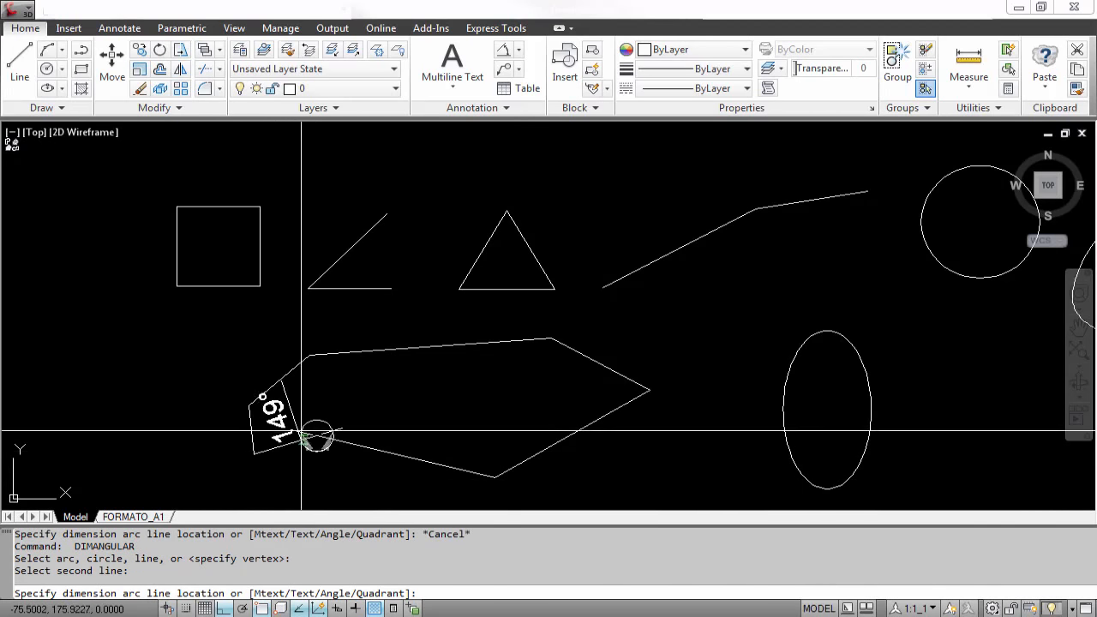
{"action": "scroll", "coordinate": [407, 463], "scroll_direction": "up", "scroll_amount": 2}
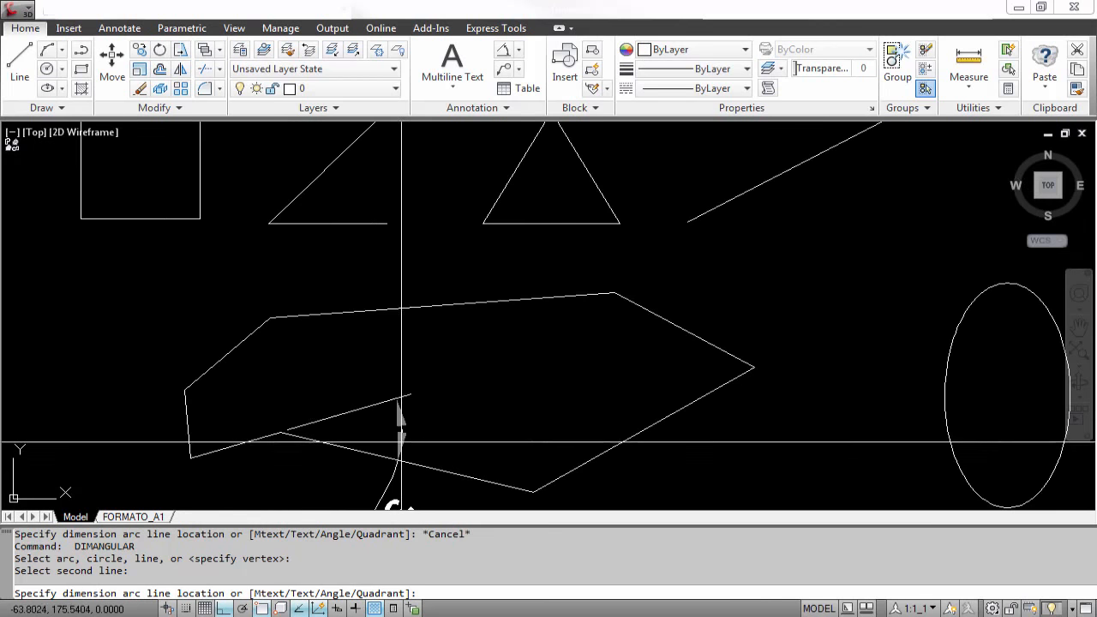
{"action": "scroll", "coordinate": [270, 472], "scroll_direction": "down", "scroll_amount": 1}
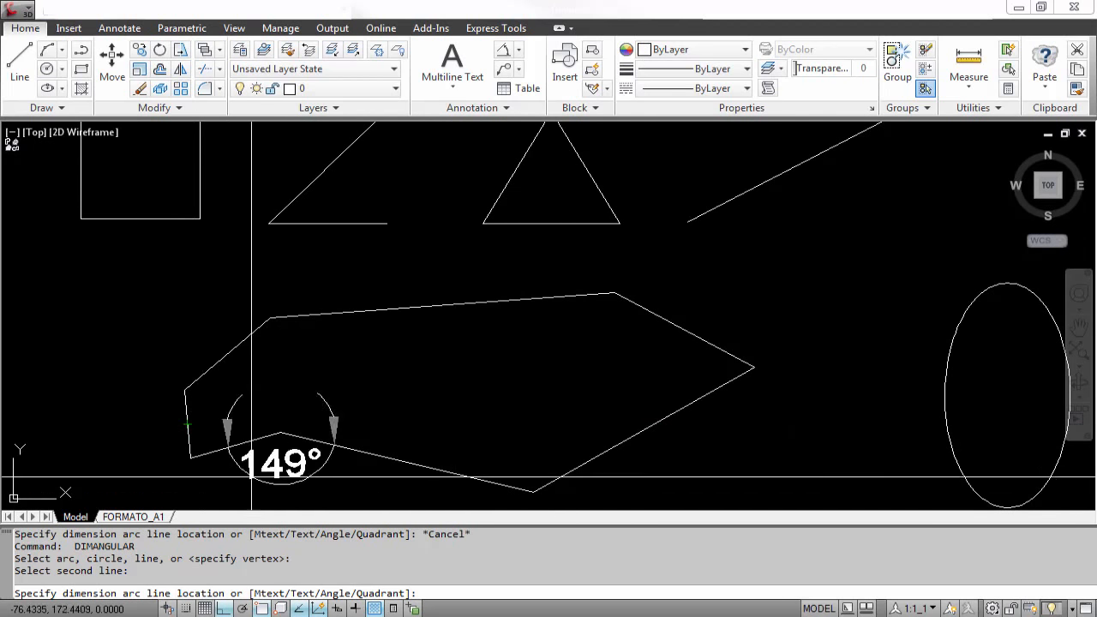
{"action": "scroll", "coordinate": [262, 481], "scroll_direction": "down", "scroll_amount": 1}
{"action": "scroll", "coordinate": [296, 411], "scroll_direction": "up", "scroll_amount": 3}
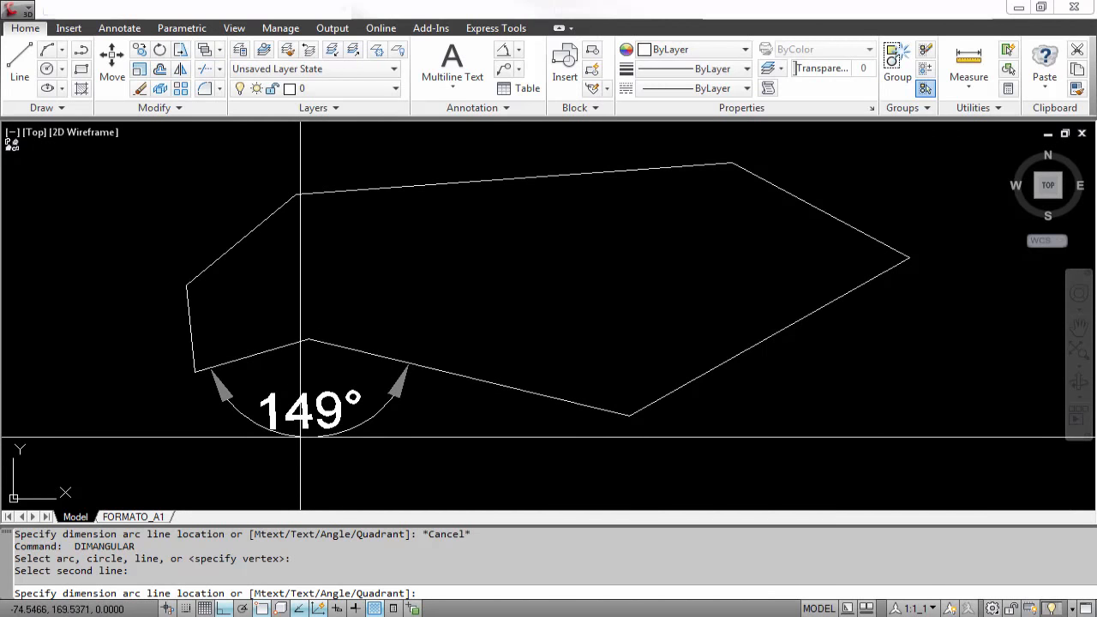
{"action": "scroll", "coordinate": [310, 429], "scroll_direction": "down", "scroll_amount": 3}
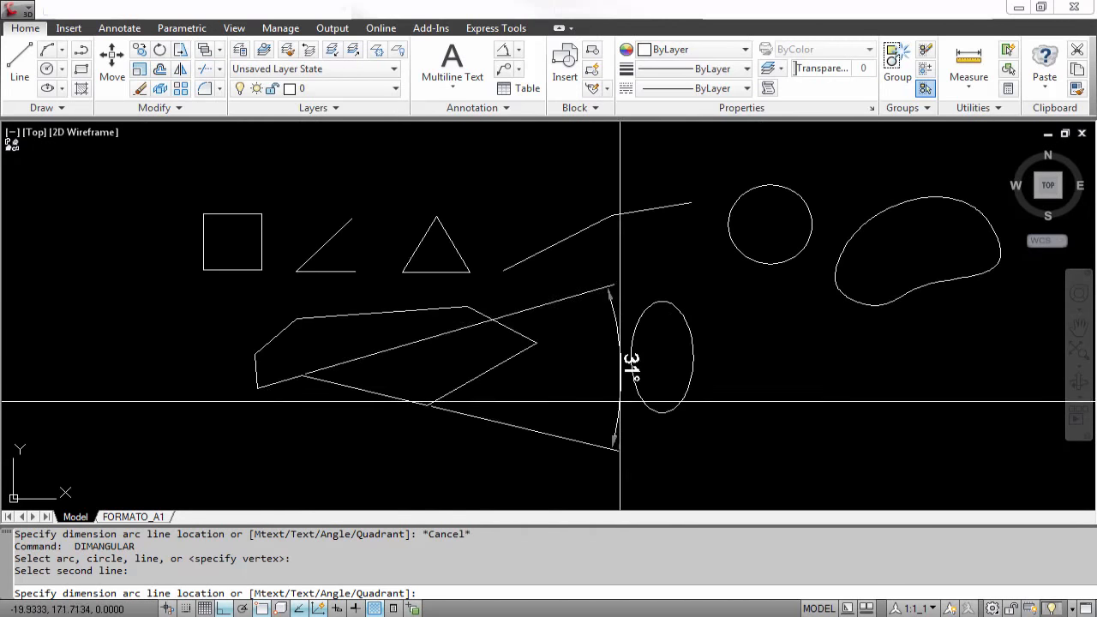
{"action": "key", "text": "Escape"}
{"action": "scroll", "coordinate": [193, 256], "scroll_direction": "up", "scroll_amount": 5}
{"action": "key", "text": "Return"}
{"action": "key", "text": "Escape"}
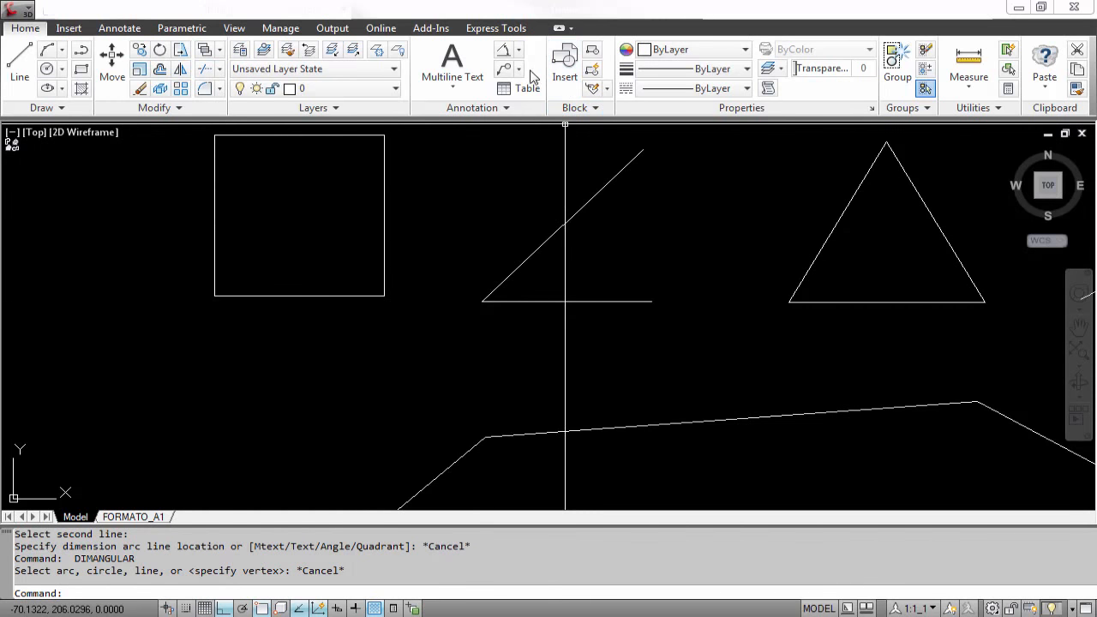
- Preview an angular dimension between the bottom and left sides of the square with DIMANGULAR, and cancel it
{"action": "type", "text": "DIMAN"}
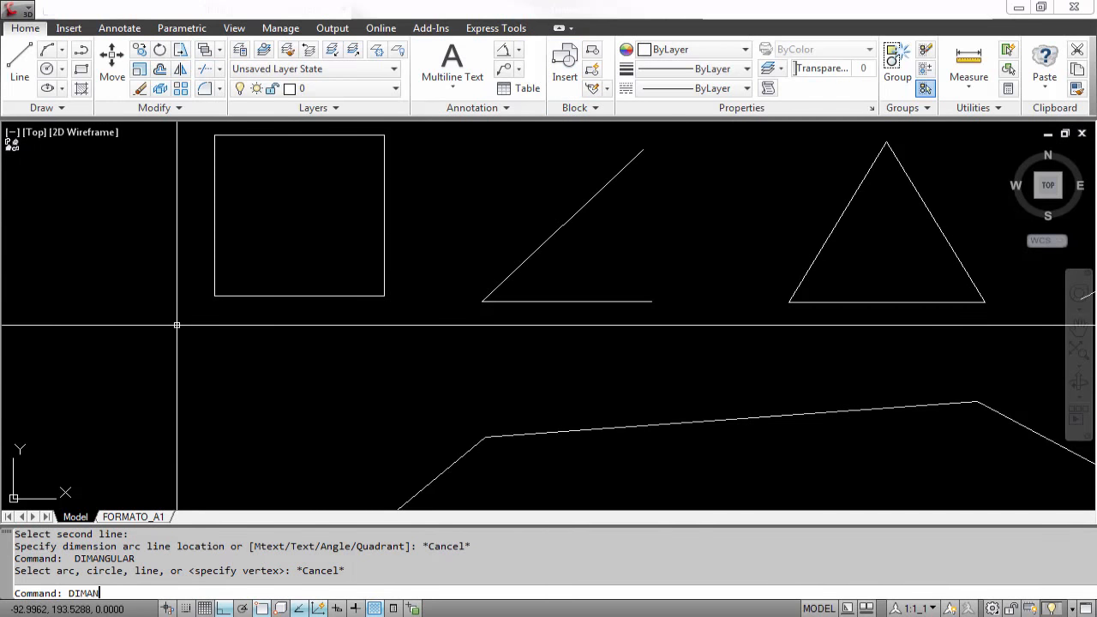
{"action": "type", "text": "G"}
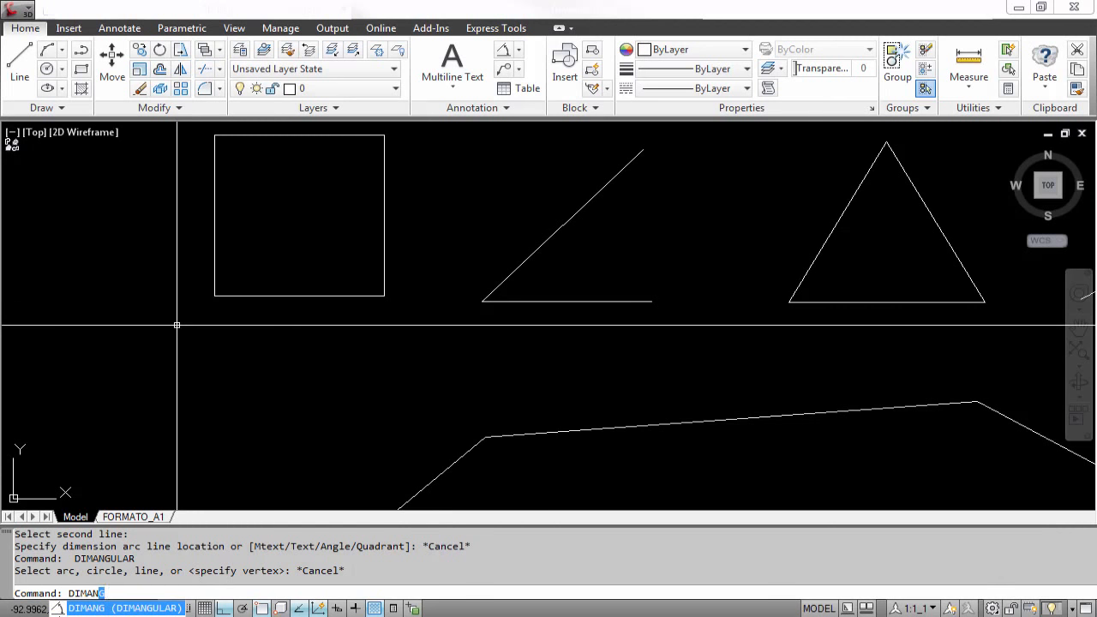
{"action": "key", "text": "Down"}
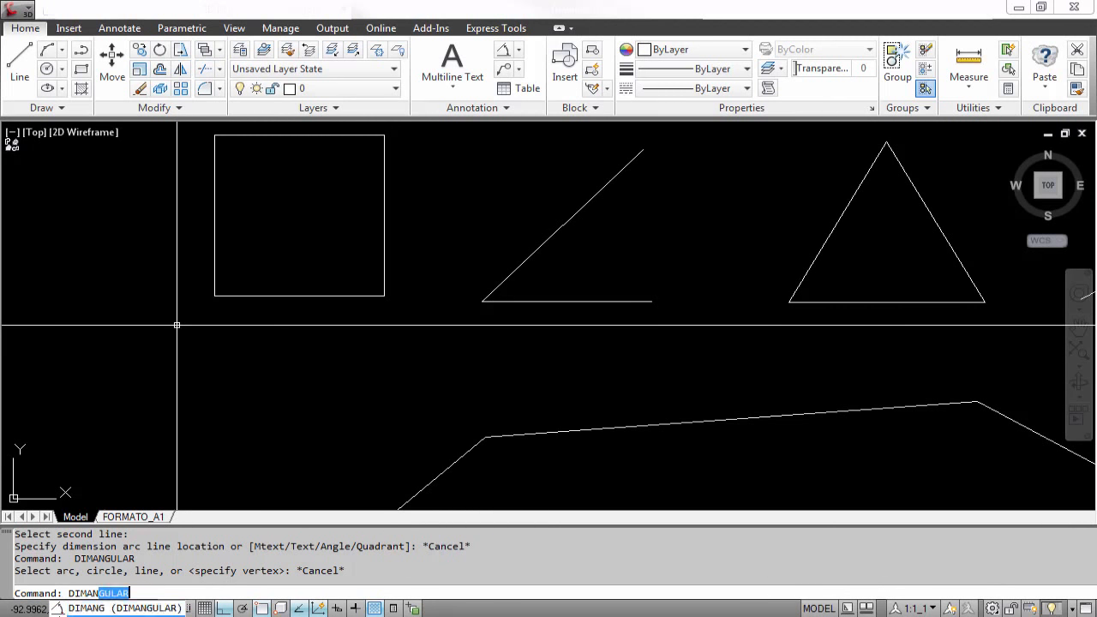
{"action": "key", "text": "Return"}
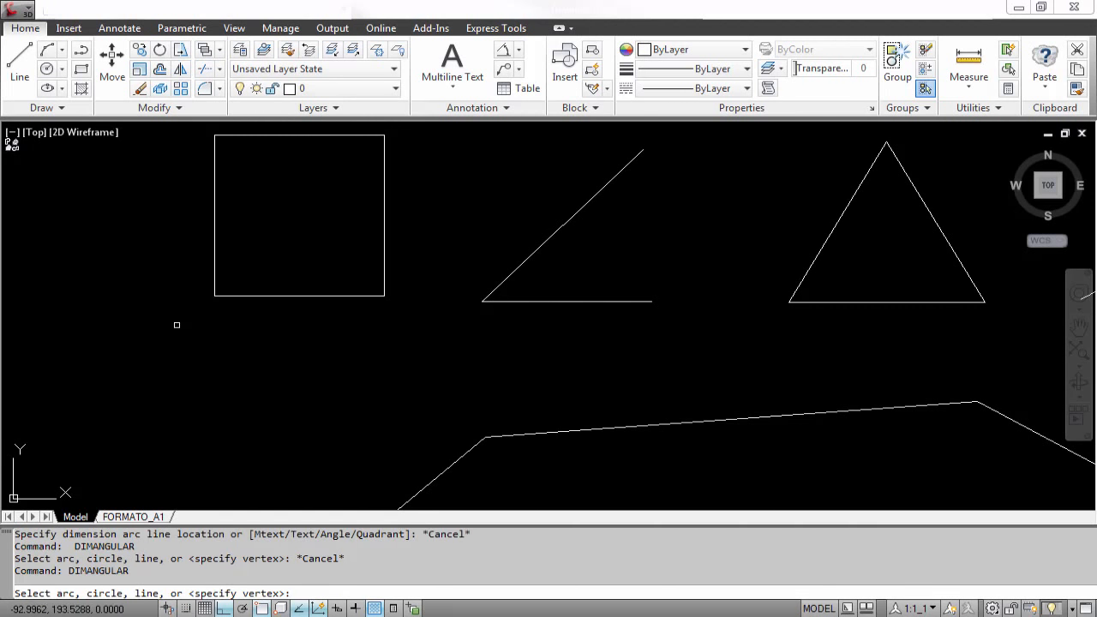
{"action": "left_click", "coordinate": [251, 297]}
{"action": "left_click", "coordinate": [211, 267]}
{"action": "left_click", "coordinate": [212, 265]}
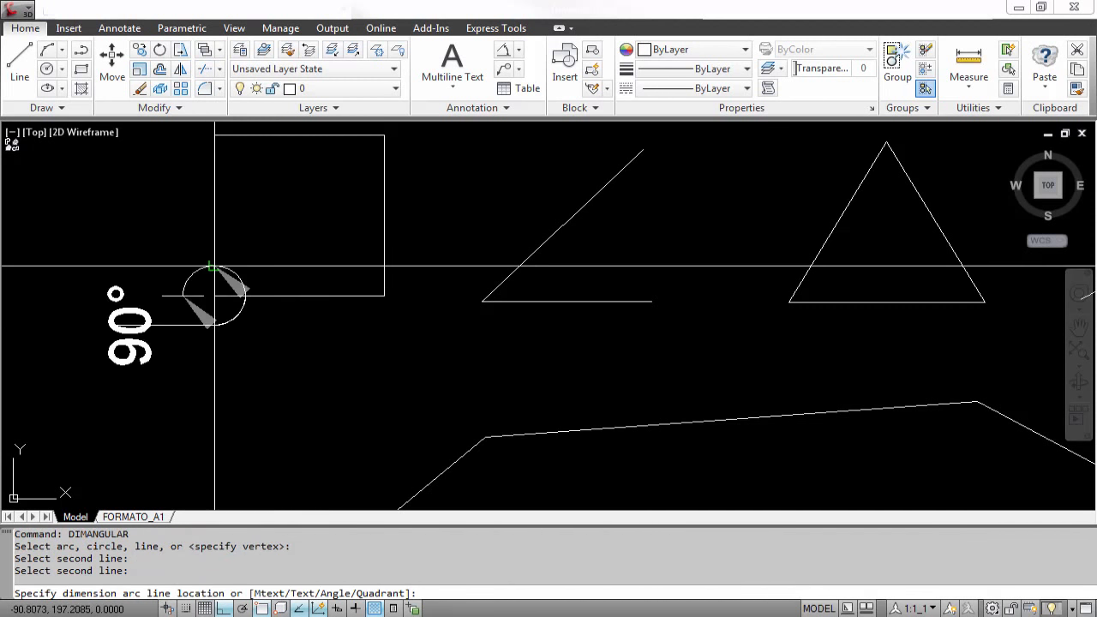
{"action": "scroll", "coordinate": [266, 256], "scroll_direction": "up", "scroll_amount": 3}
{"action": "scroll", "coordinate": [304, 247], "scroll_direction": "down", "scroll_amount": 6}
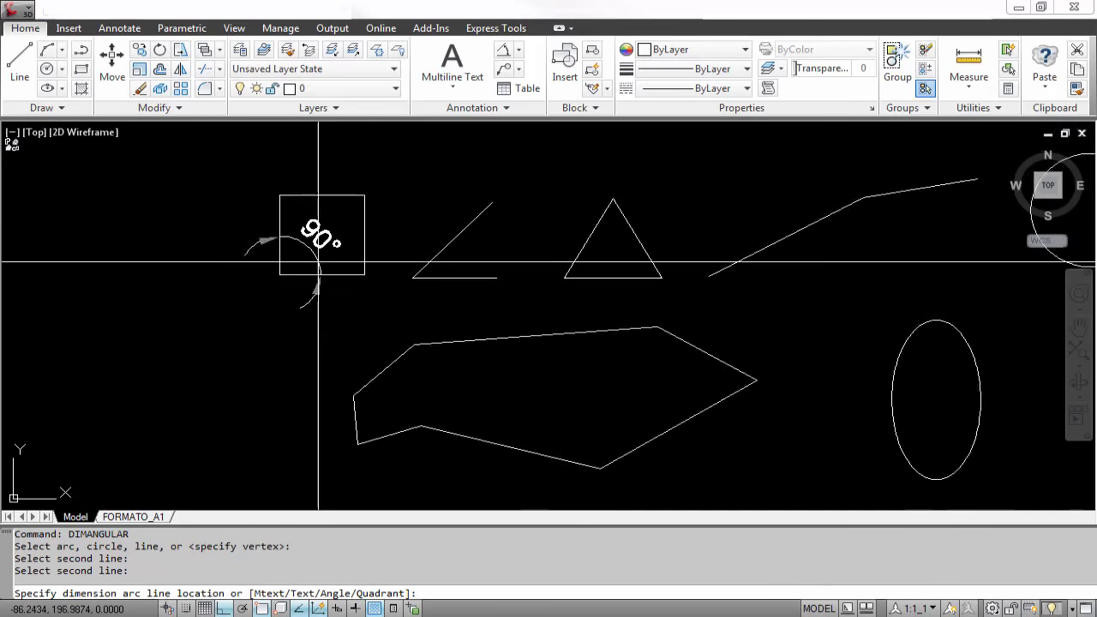
{"action": "key", "text": "Escape"}
{"action": "key", "text": "Escape"}
- List the circle's data with LIST, examine its centre point coordinates, and close the text window
{"action": "middle_click_drag", "start_coordinate": [367, 314], "coordinate": [259, 340]}
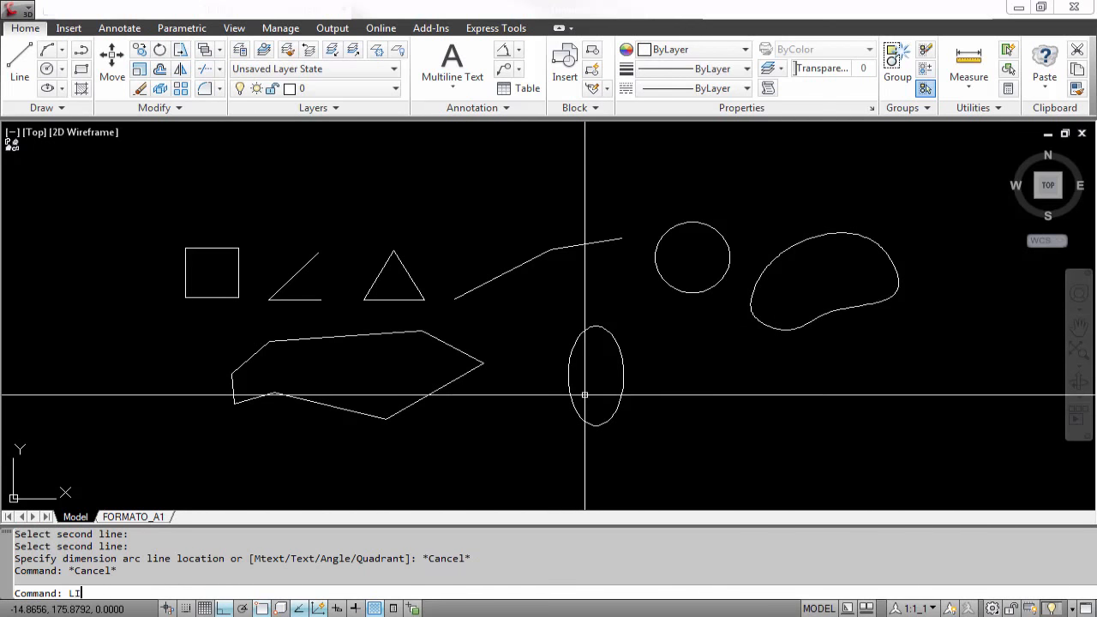
{"action": "key", "text": "Return"}
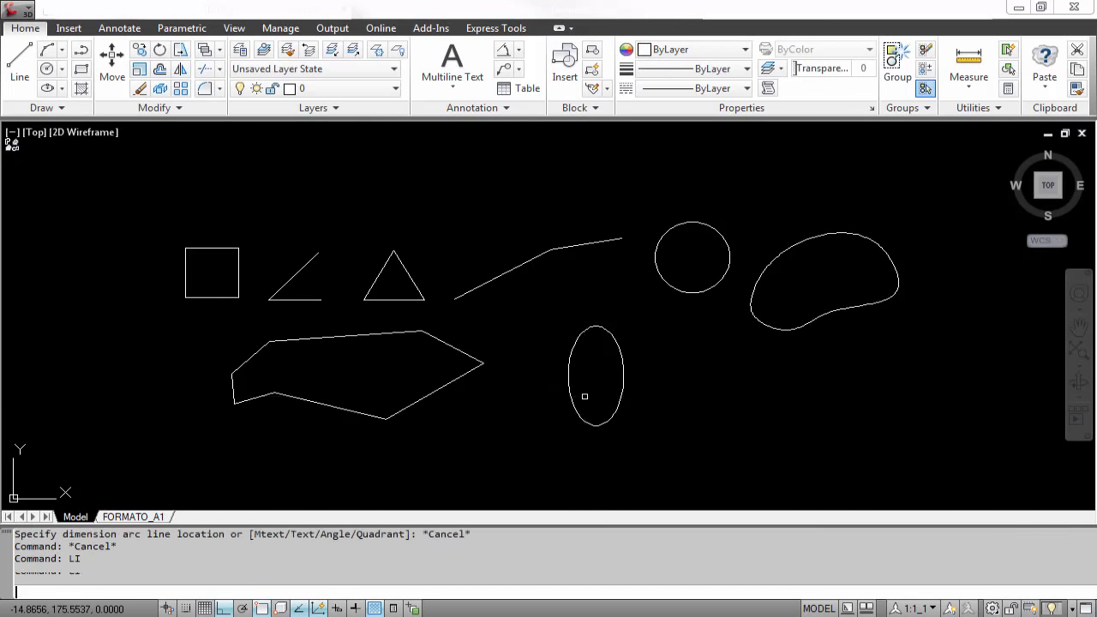
{"action": "left_click", "coordinate": [664, 282]}
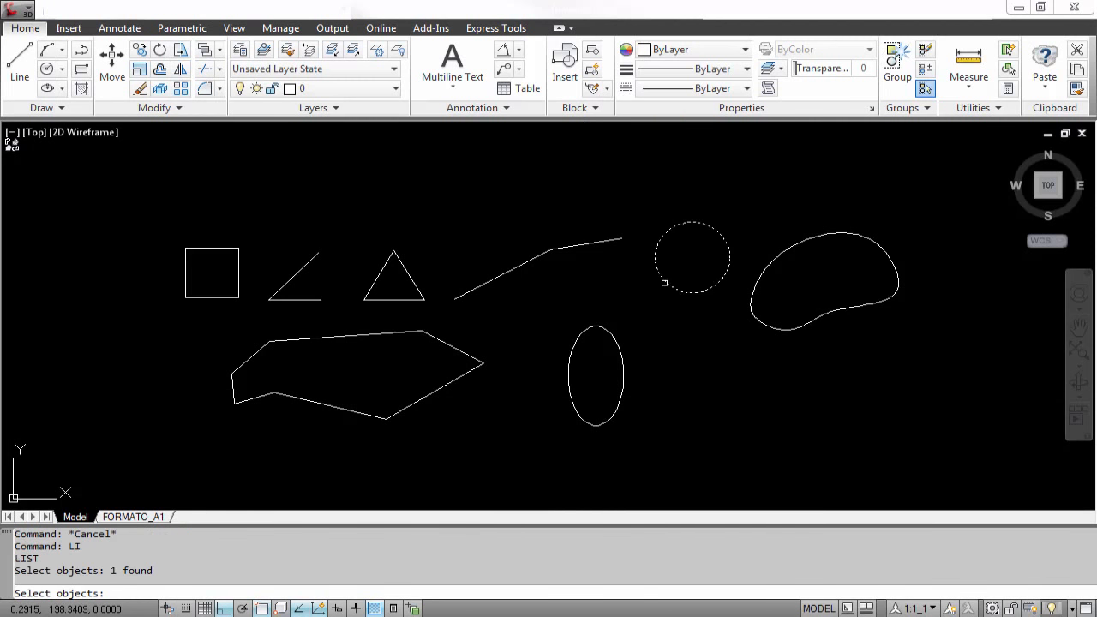
{"action": "key", "text": "Return"}
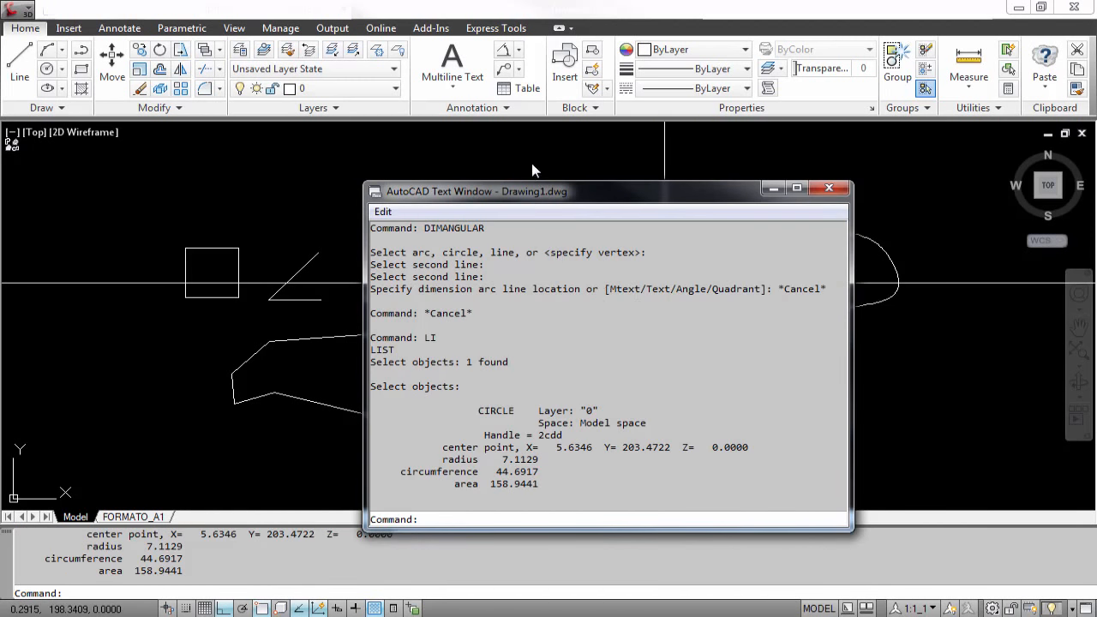
{"action": "left_click_drag", "start_coordinate": [523, 195], "coordinate": [450, 145]}
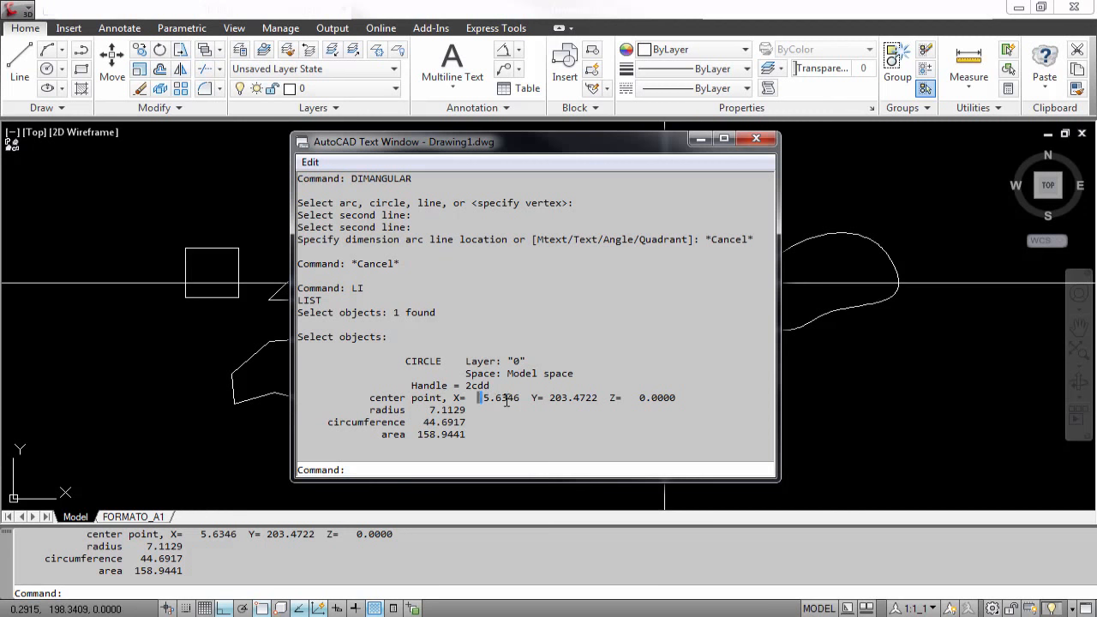
{"action": "left_click_drag", "start_coordinate": [506, 402], "coordinate": [644, 402]}
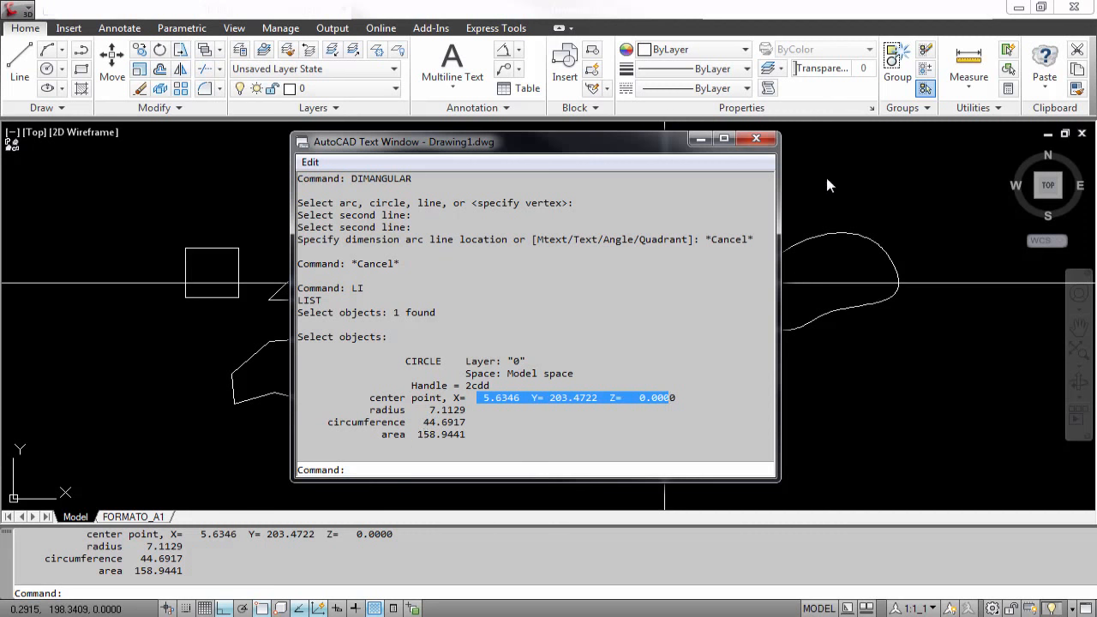
{"action": "left_click", "coordinate": [756, 138]}
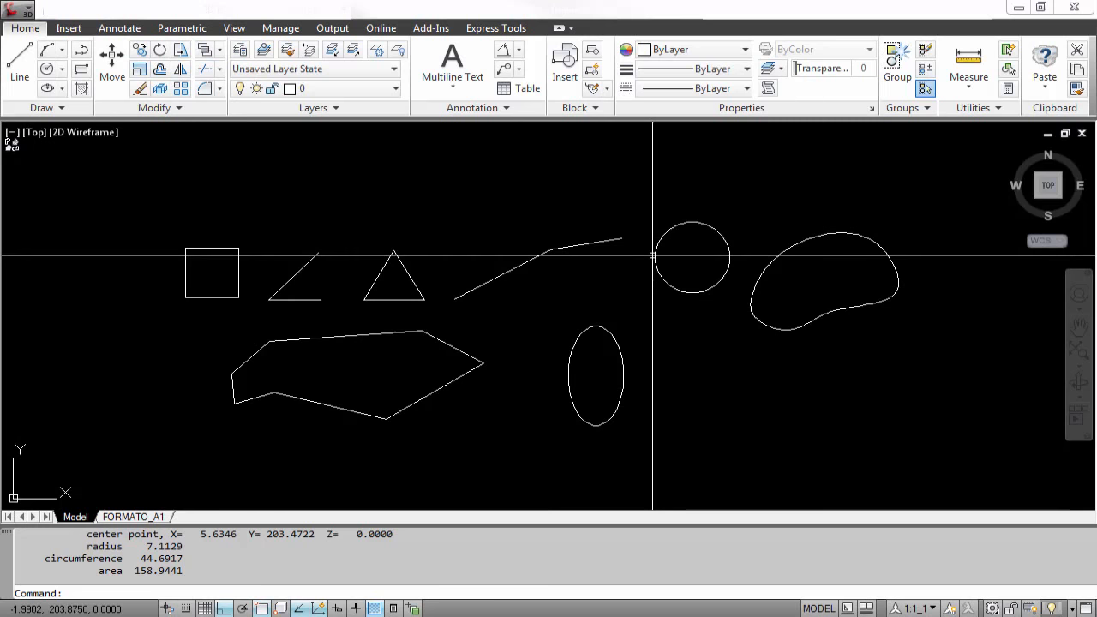
- Open the properties of the closed spline to examine its area, and clear the selection
{"action": "left_click", "coordinate": [753, 290]}
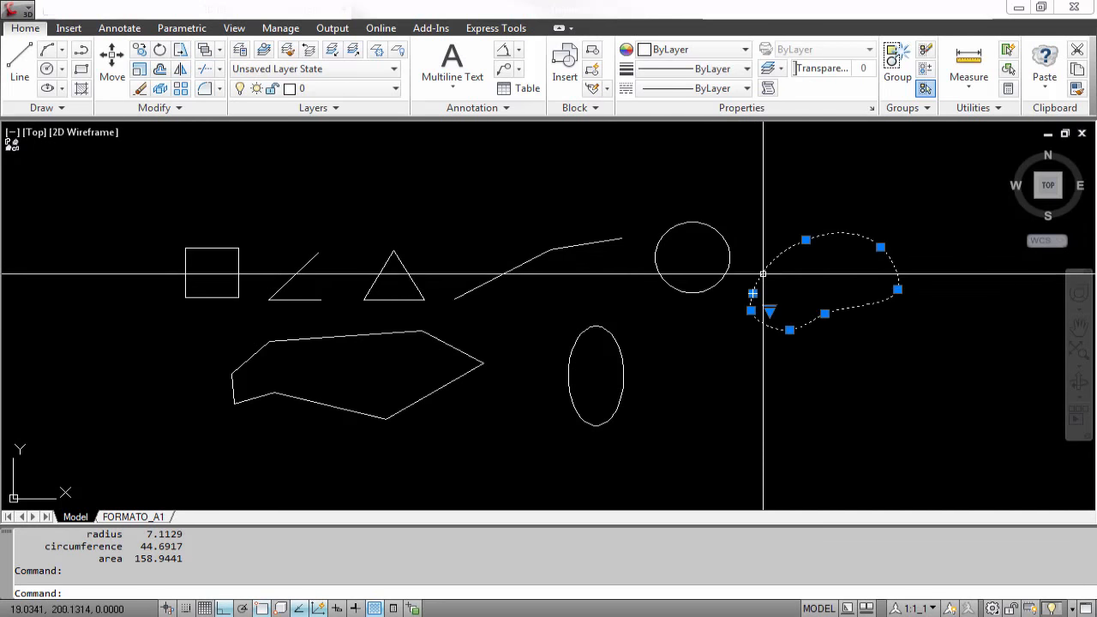
{"action": "right_click", "coordinate": [753, 293]}
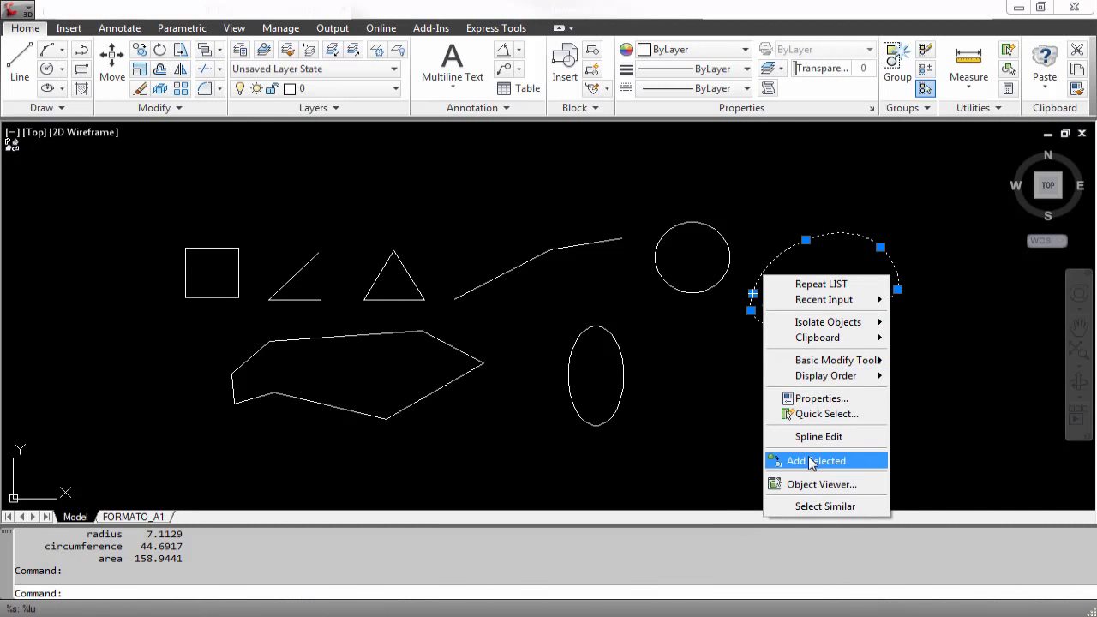
{"action": "left_click", "coordinate": [814, 400]}
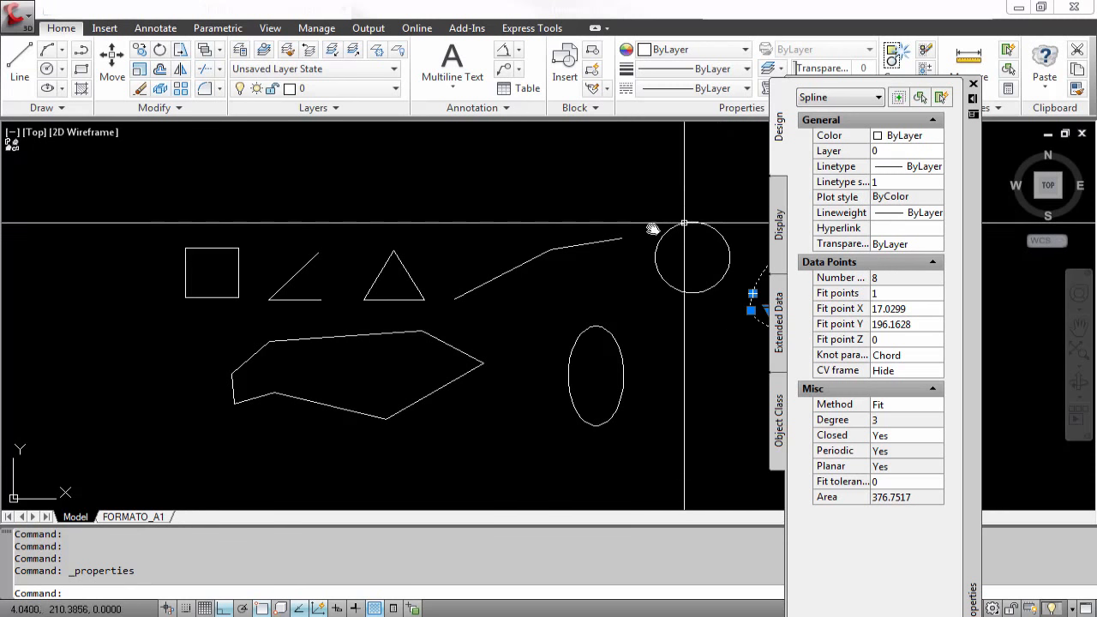
{"action": "mouse_move", "coordinate": [654, 225]}
{"action": "middle_mouse_down"}
{"action": "mouse_move", "coordinate": [563, 228]}
{"action": "mouse_move", "coordinate": [659, 258]}
{"action": "middle_mouse_up"}
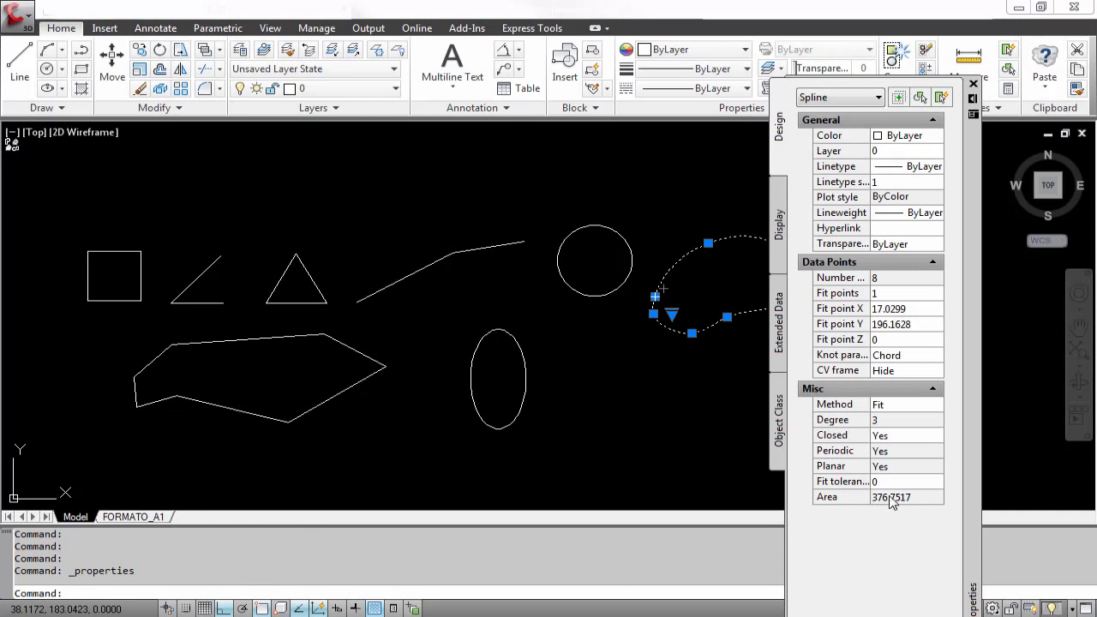
{"action": "left_click", "coordinate": [574, 421]}
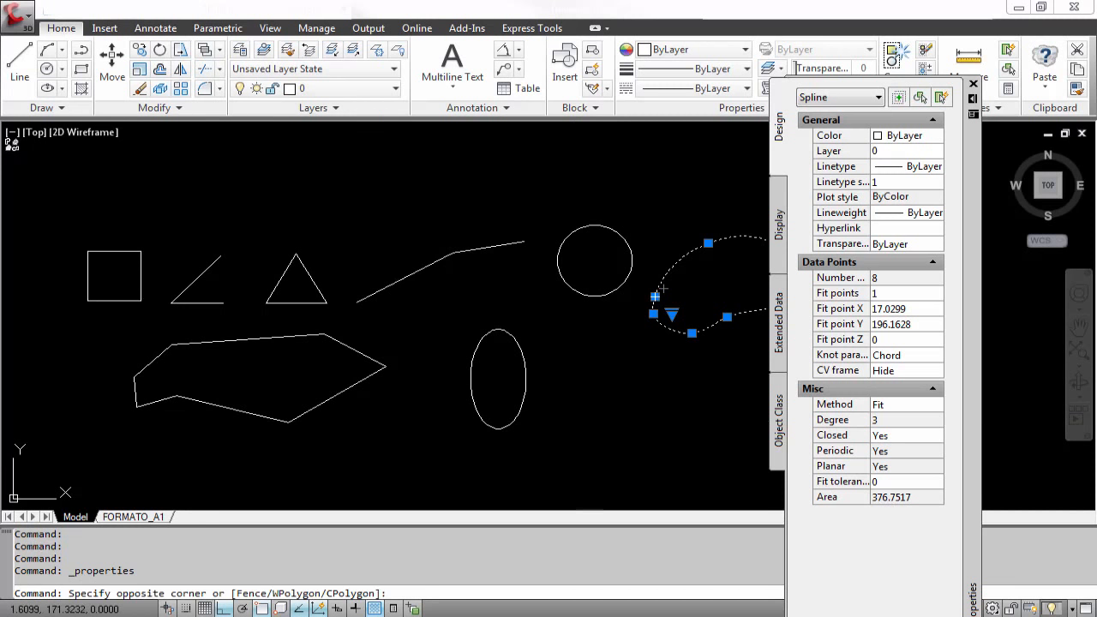
{"action": "key", "text": "Escape"}
- Select the ellipse, examine its major radius and area in its properties, and deselect it
{"action": "left_click", "coordinate": [545, 401]}
{"action": "left_click", "coordinate": [520, 385]}
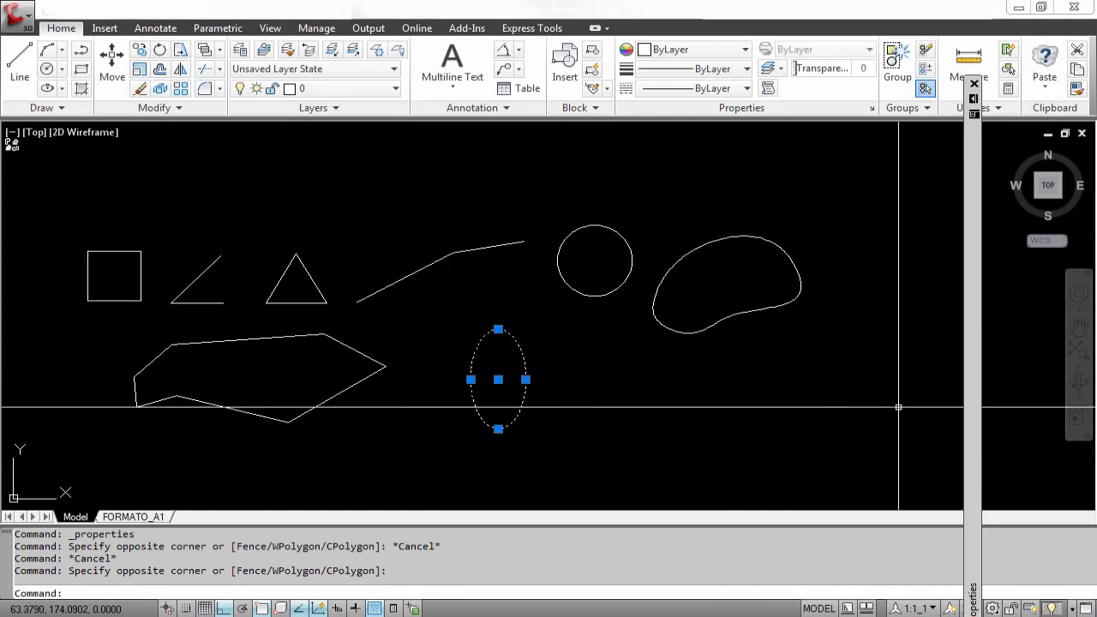
{"action": "mouse_move", "coordinate": [974, 394]}
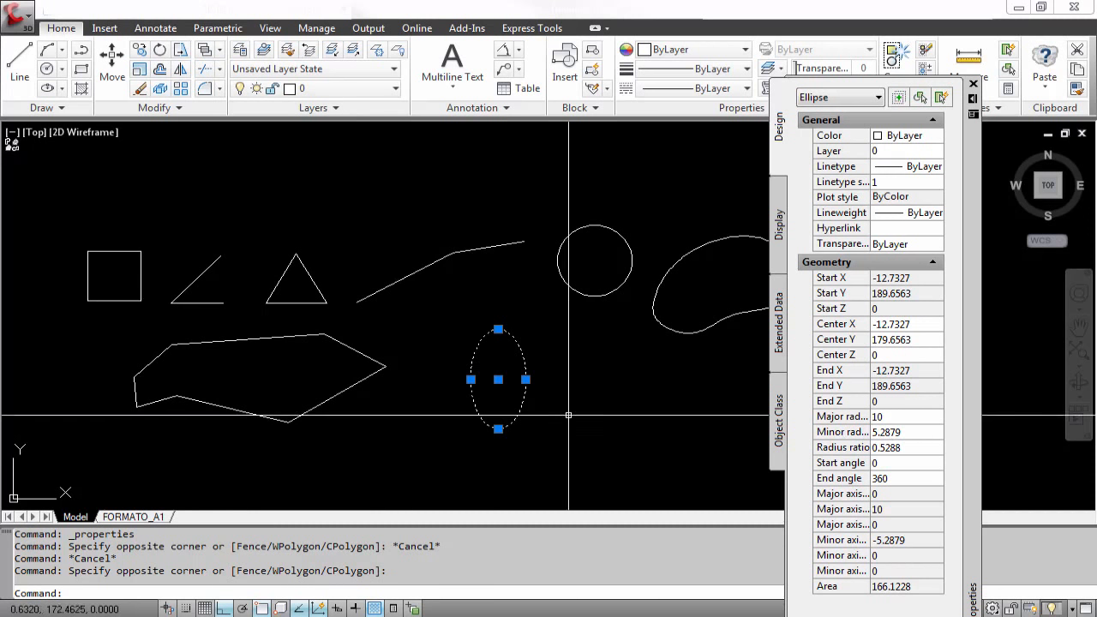
{"action": "left_click", "coordinate": [889, 417]}
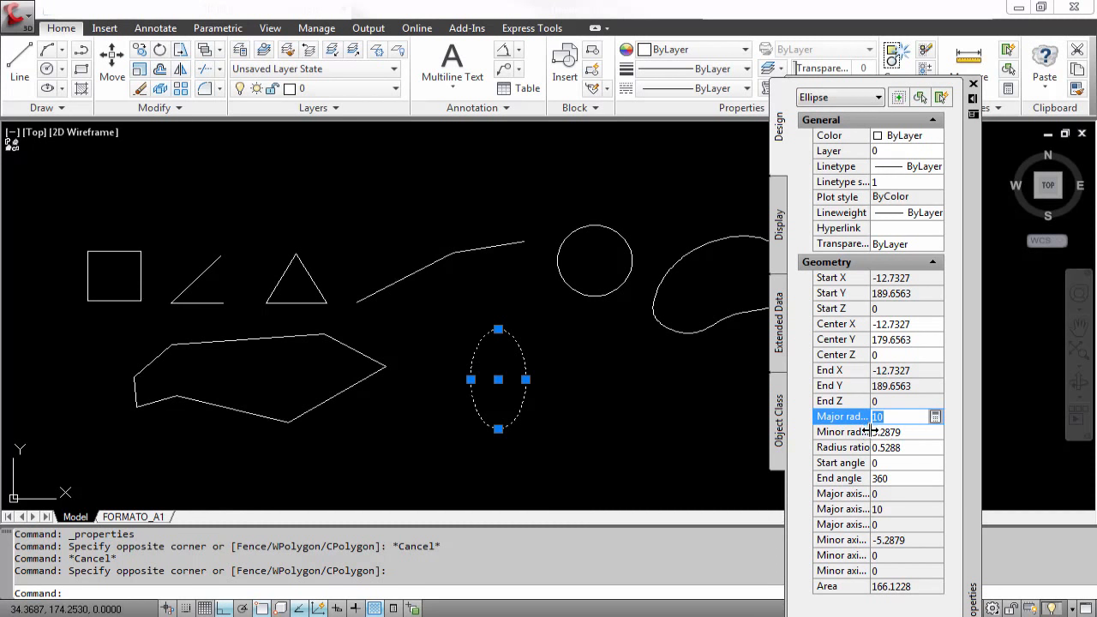
{"action": "left_click", "coordinate": [893, 588]}
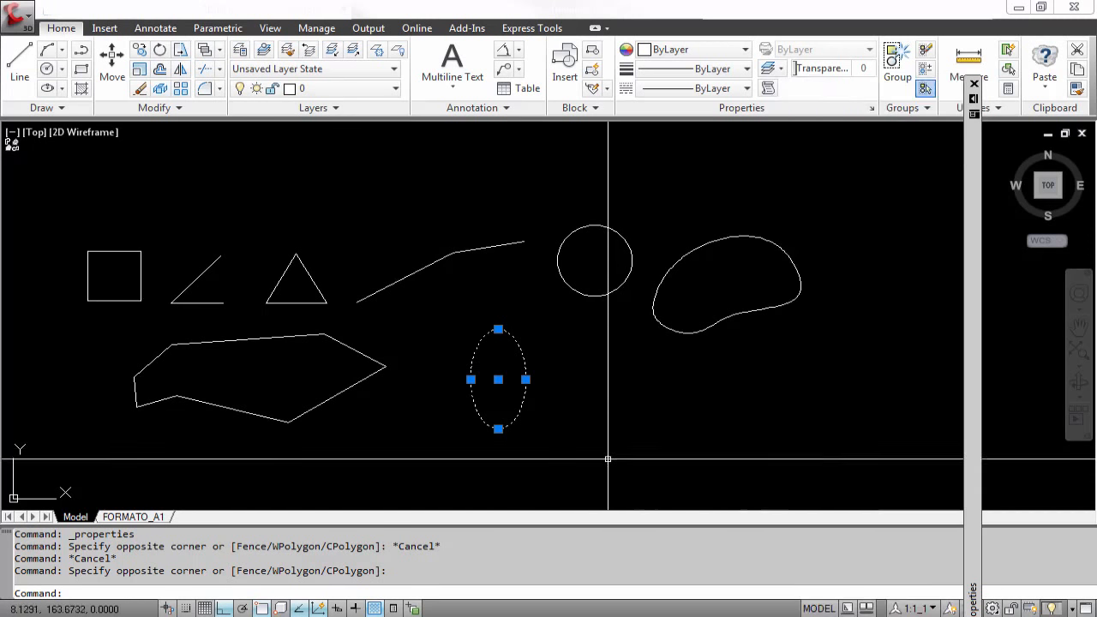
{"action": "mouse_move", "coordinate": [974, 476]}
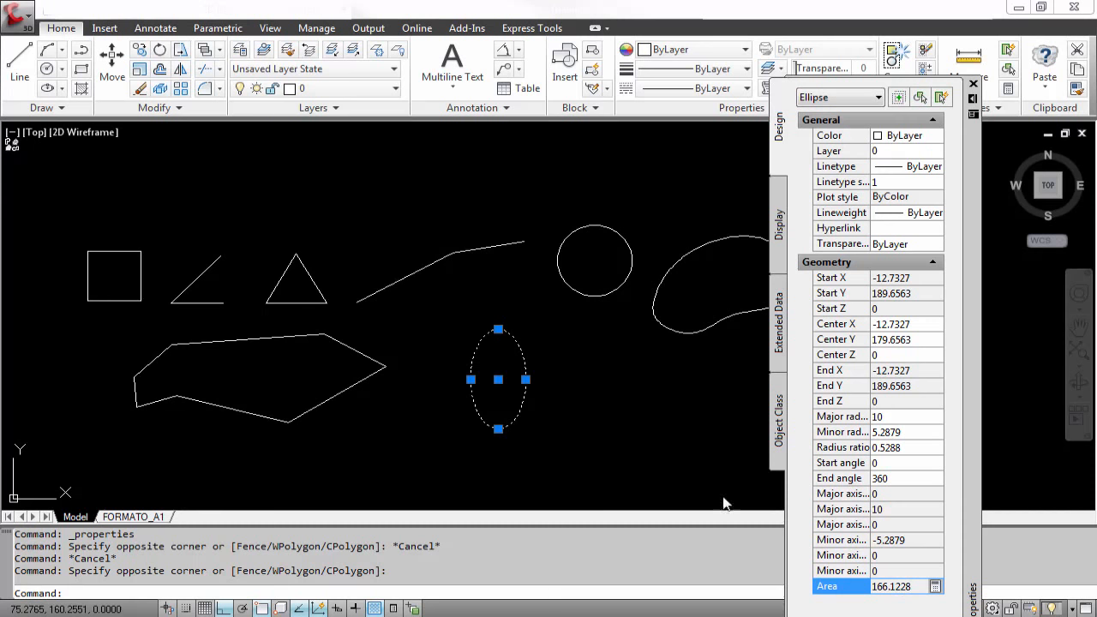
{"action": "key", "text": "Escape"}
{"action": "key", "text": "Escape"}
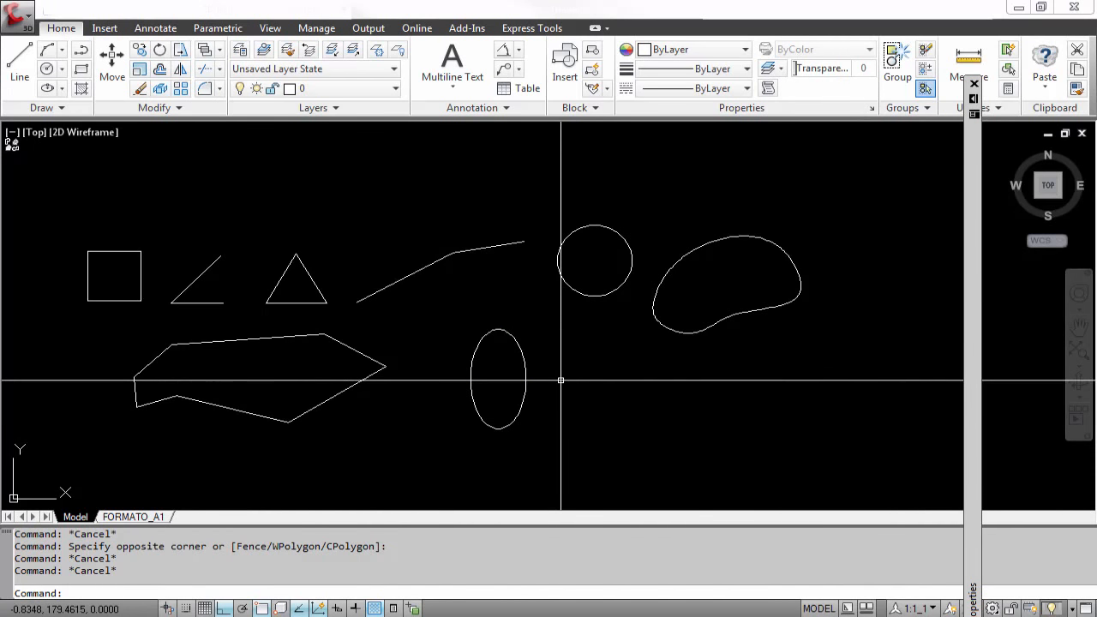
- List the ellipse's area, circumference, centre and axes with LIST, and return to the properties
{"action": "type", "text": "LI"}
{"action": "key", "text": "Return"}
{"action": "left_click", "coordinate": [525, 377]}
{"action": "key", "text": "Return"}
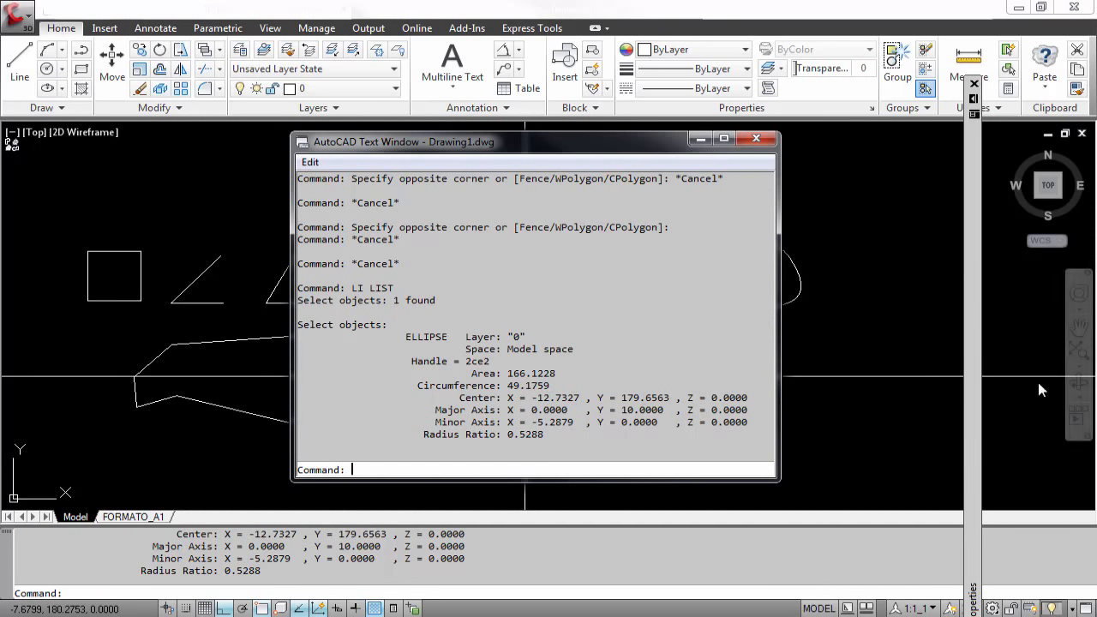
{"action": "left_click", "coordinate": [973, 390]}
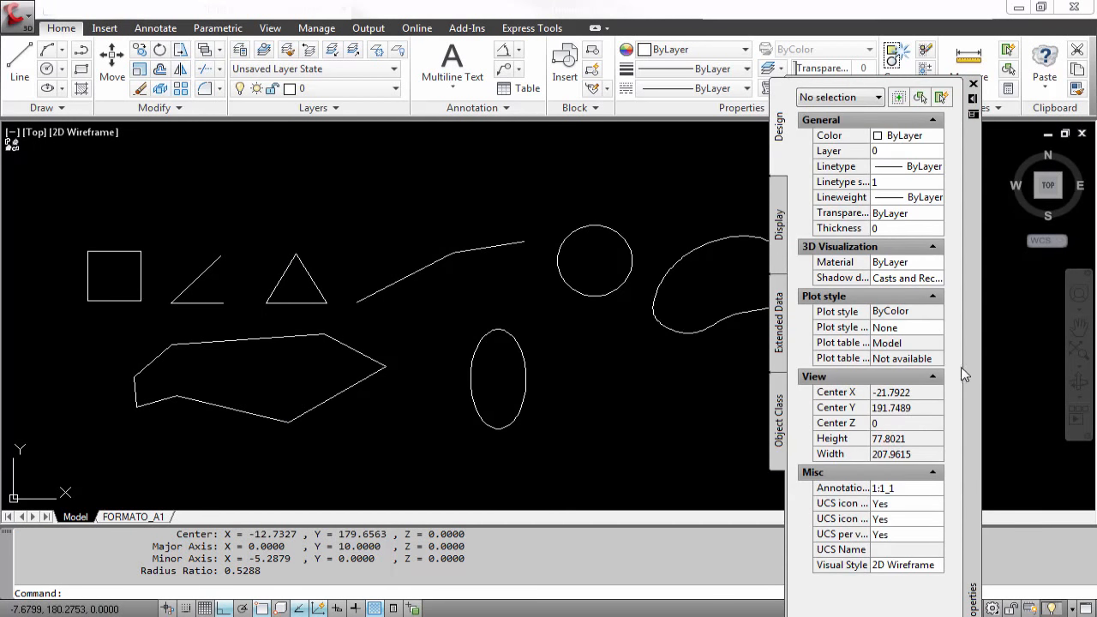
- Reselect the ellipse to compare its properties with the listed data, and clear the selection
{"action": "left_click", "coordinate": [533, 318]}
{"action": "left_click", "coordinate": [494, 337]}
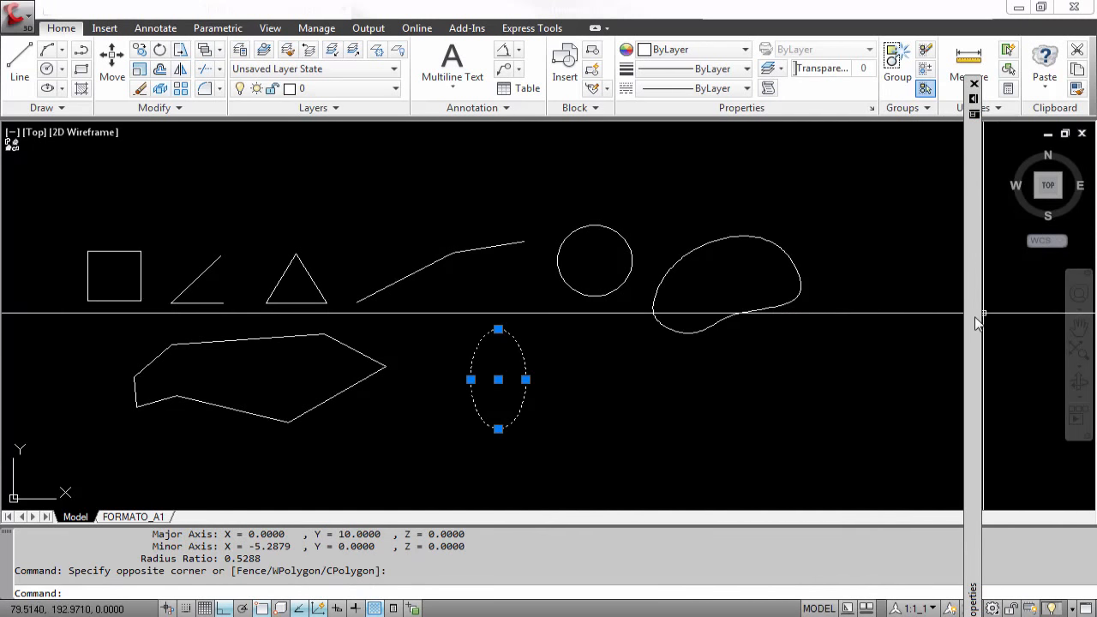
{"action": "mouse_move", "coordinate": [975, 324]}
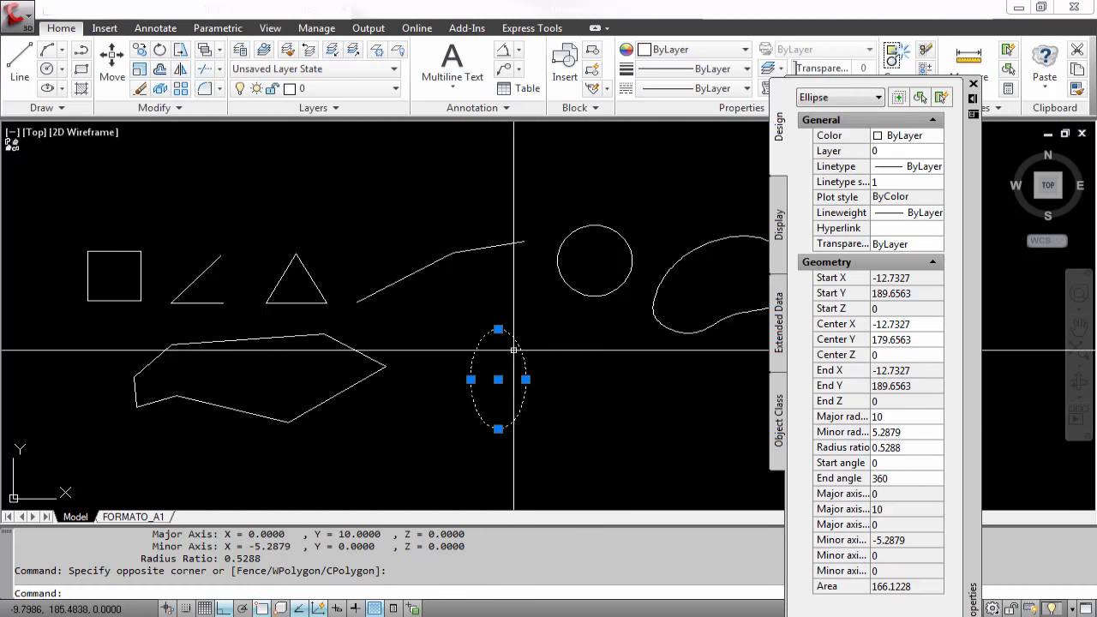
{"action": "key", "text": "Escape"}
{"action": "key", "text": "Escape"}
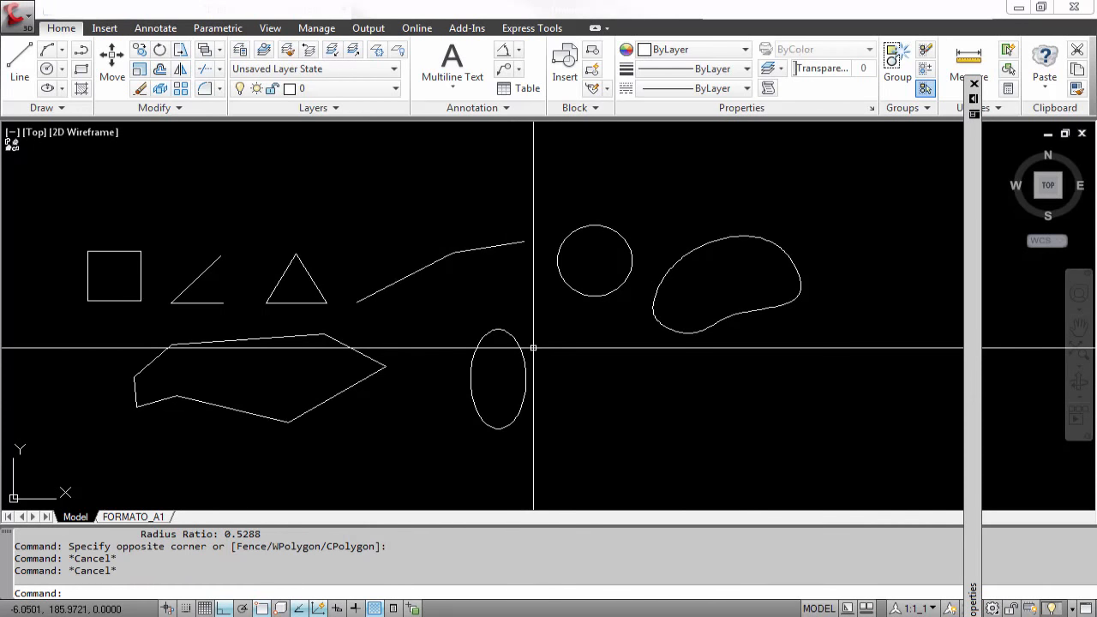
- Run LIST on the ellipse again to review its circumference, and close the text window
{"action": "type", "text": "li"}
{"action": "key", "text": "Return"}
{"action": "left_click", "coordinate": [519, 353]}
{"action": "key", "text": "Return"}
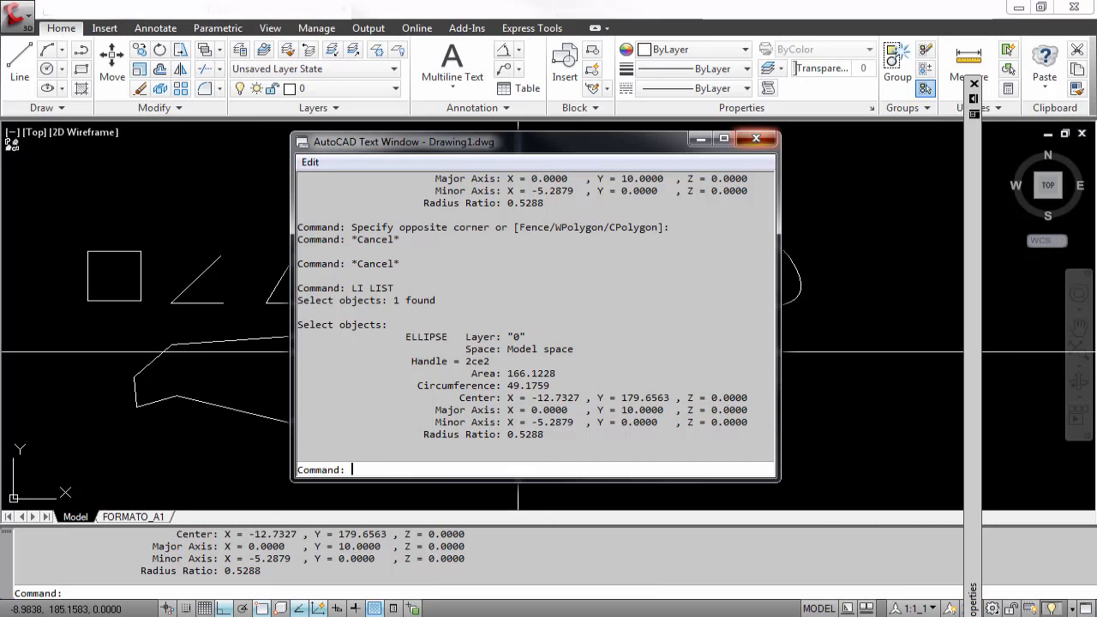
{"action": "left_click", "coordinate": [755, 137]}
- Select the irregular polygon and examine its area and length in its properties
{"action": "middle_click_drag", "start_coordinate": [314, 339], "coordinate": [529, 333]}
{"action": "scroll", "coordinate": [529, 333], "scroll_direction": "up", "scroll_amount": 2}
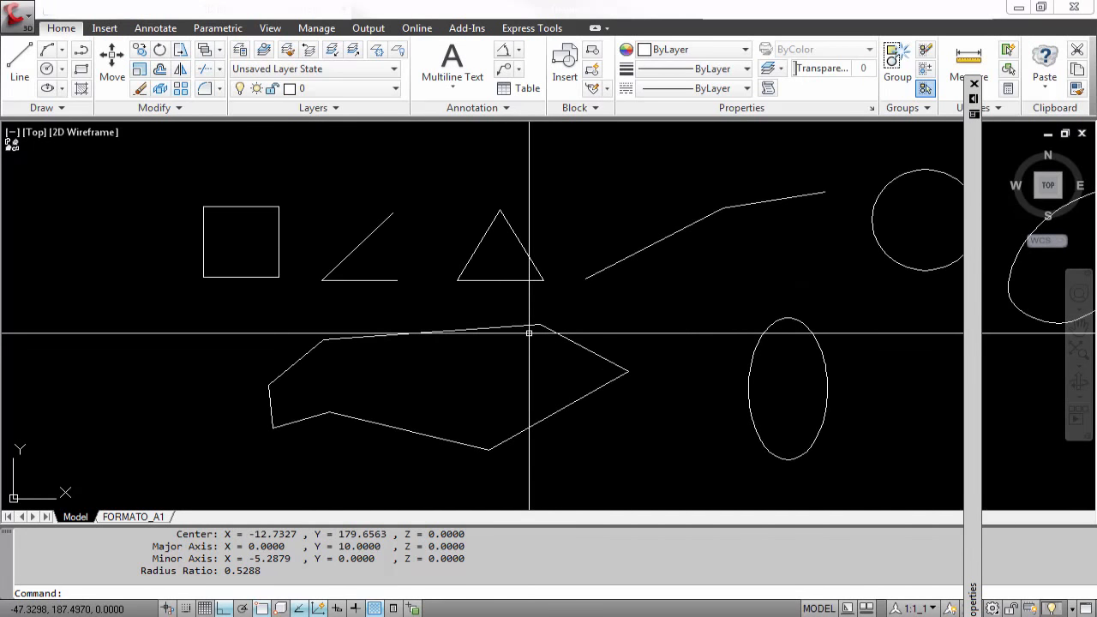
{"action": "left_click", "coordinate": [528, 333]}
{"action": "left_click", "coordinate": [509, 321]}
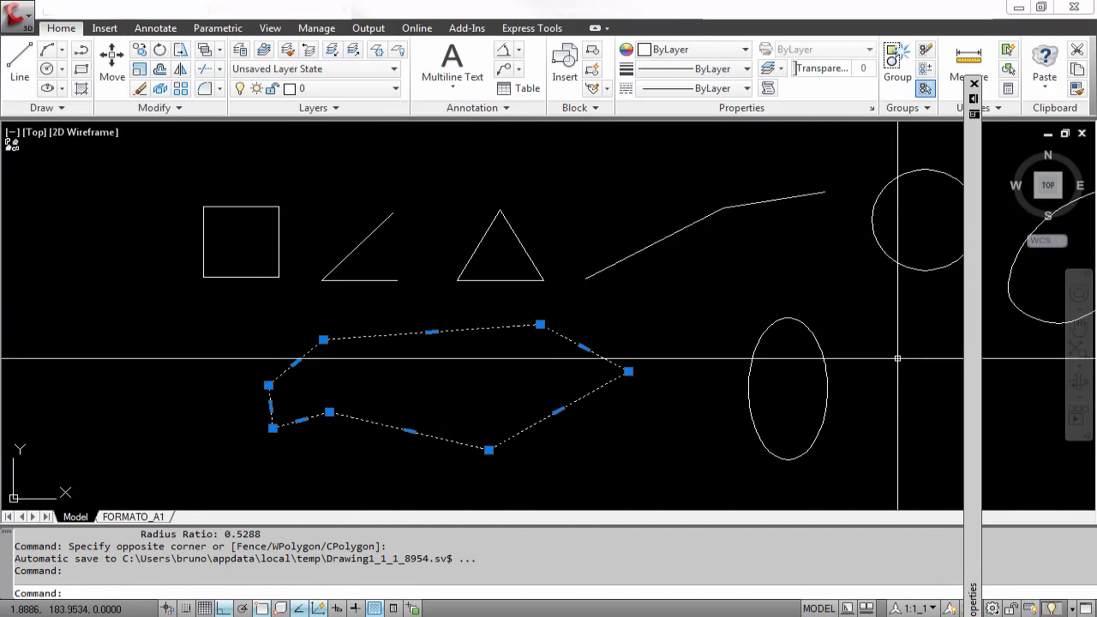
{"action": "key", "text": "ctrl+1"}
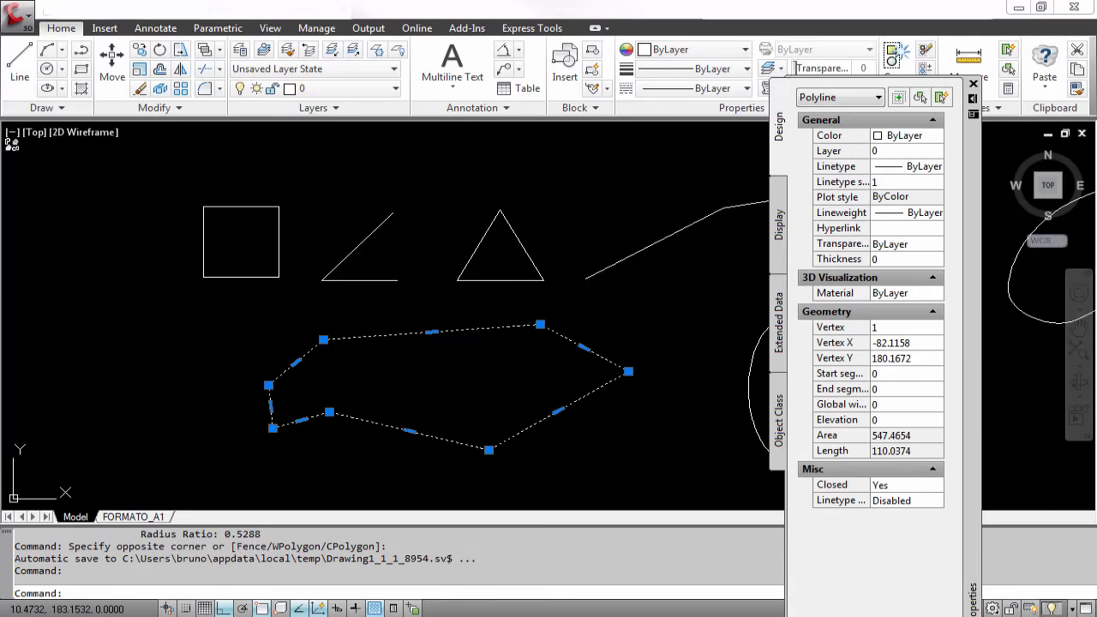
{"action": "left_click", "coordinate": [900, 454]}
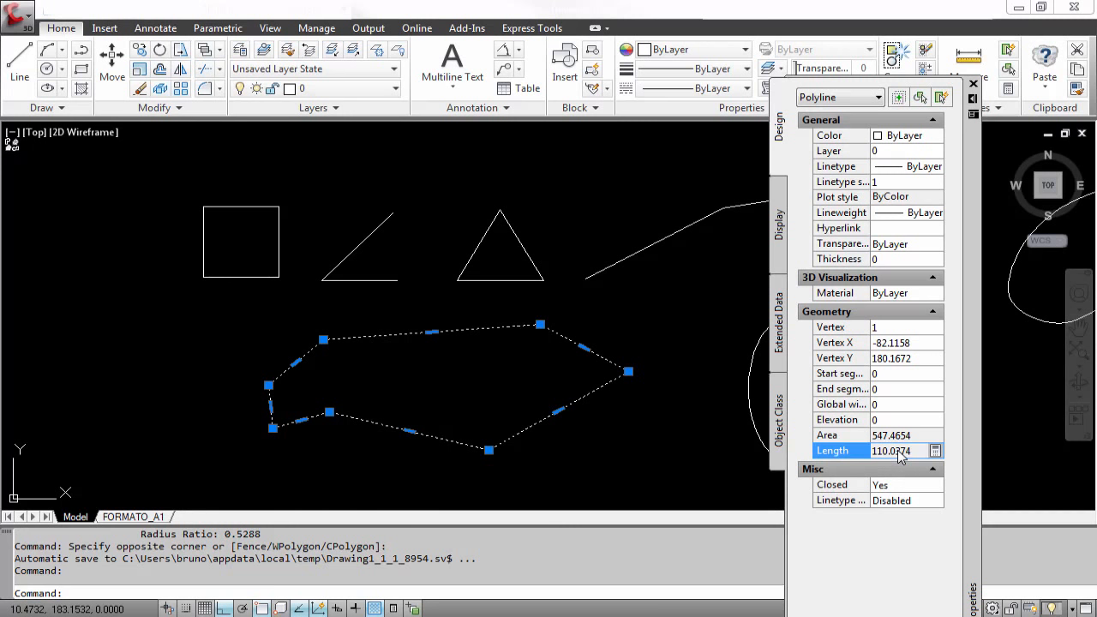
- Examine the irregular polygon's vertex data in its properties, and clear the selection
{"action": "left_click", "coordinate": [917, 358]}
{"action": "left_click", "coordinate": [920, 329]}
{"action": "left_click", "coordinate": [500, 337]}
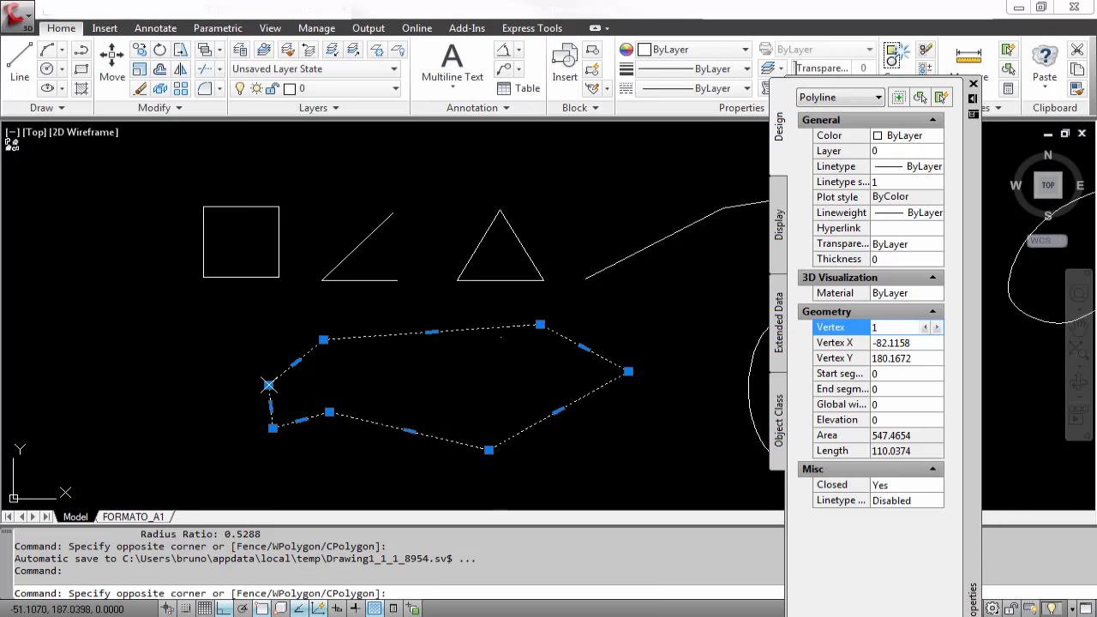
{"action": "key", "text": "Escape"}
{"action": "key", "text": "Escape"}
- Run LIST on the irregular polygon to review its area, perimeter and vertex coordinates, and close the text window
{"action": "type", "text": "LI"}
{"action": "key", "text": "Return"}
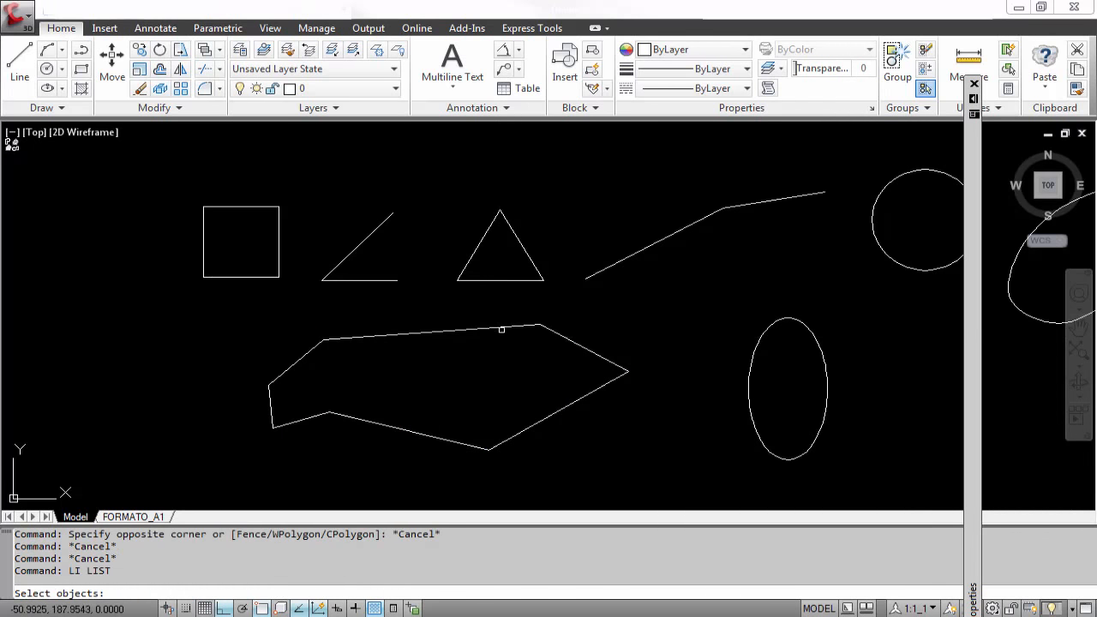
{"action": "left_click", "coordinate": [501, 329]}
{"action": "key", "text": "Return"}
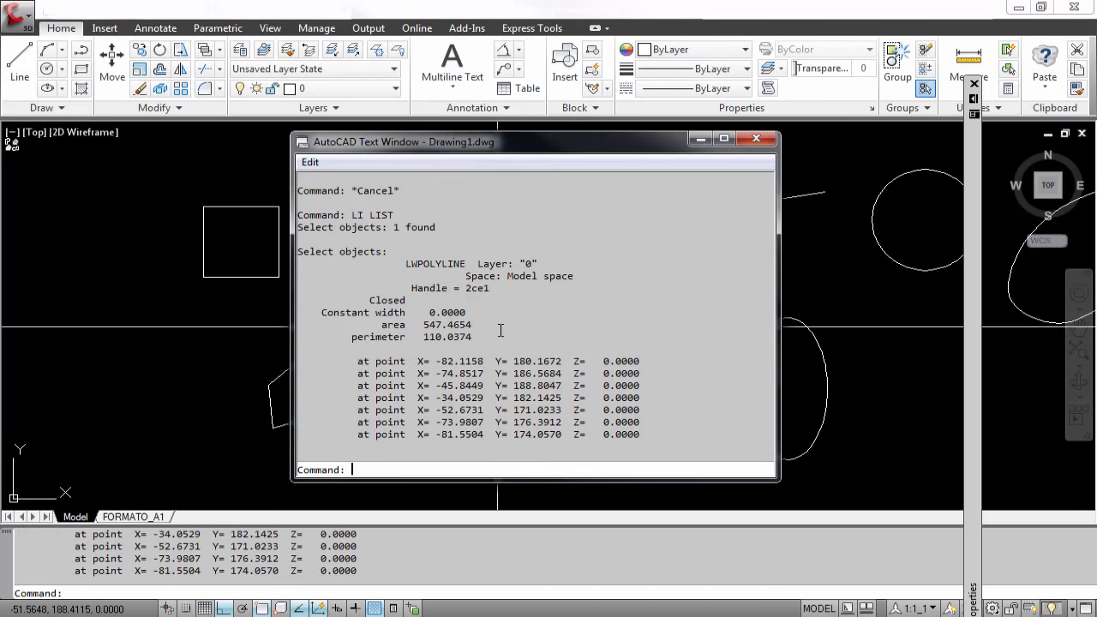
{"action": "left_click_drag", "start_coordinate": [514, 143], "coordinate": [586, 157]}
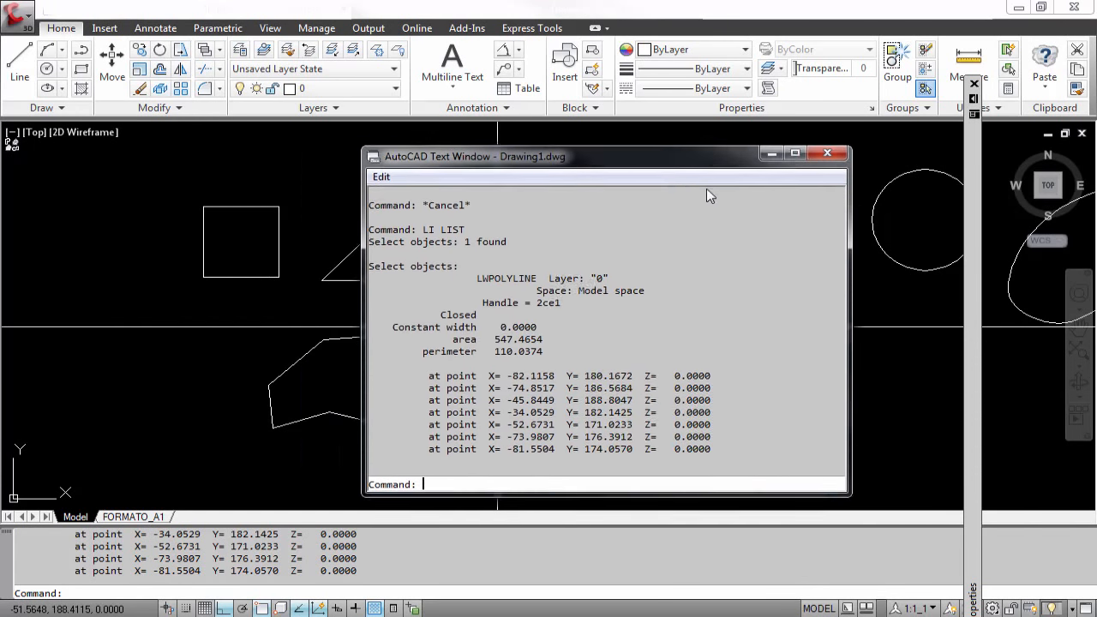
{"action": "left_click_drag", "start_coordinate": [706, 189], "coordinate": [770, 170]}
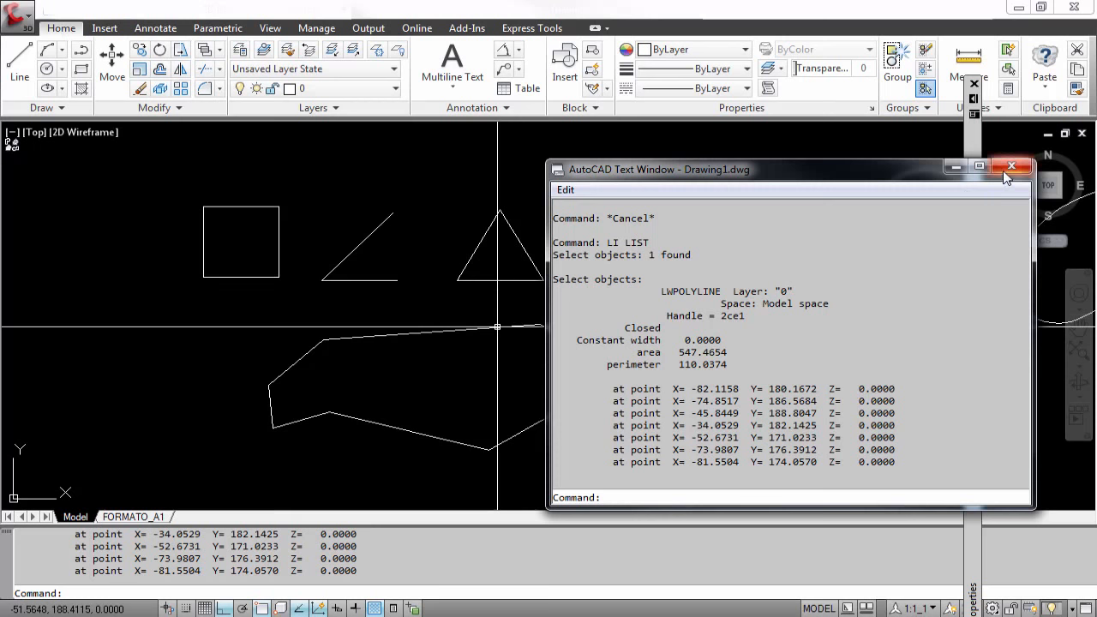
{"action": "left_click", "coordinate": [1011, 165]}
{"action": "middle_click_drag", "start_coordinate": [631, 299], "coordinate": [592, 305]}
{"action": "middle_click", "coordinate": [592, 304]}
{"action": "middle_click", "coordinate": [592, 304]}
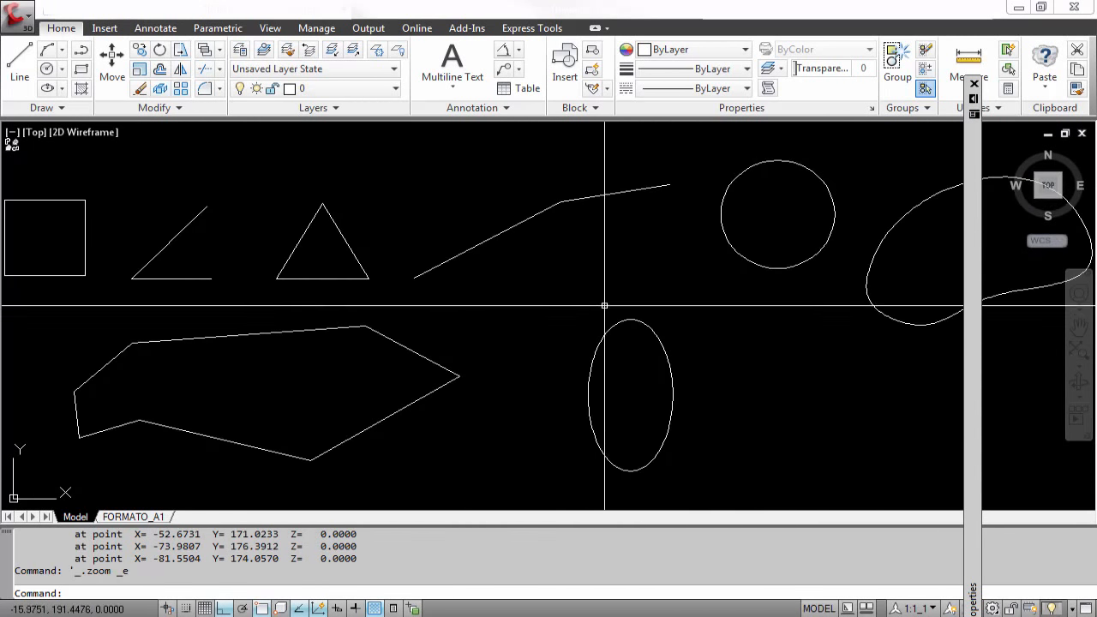
{"action": "type", "text": "ID"}
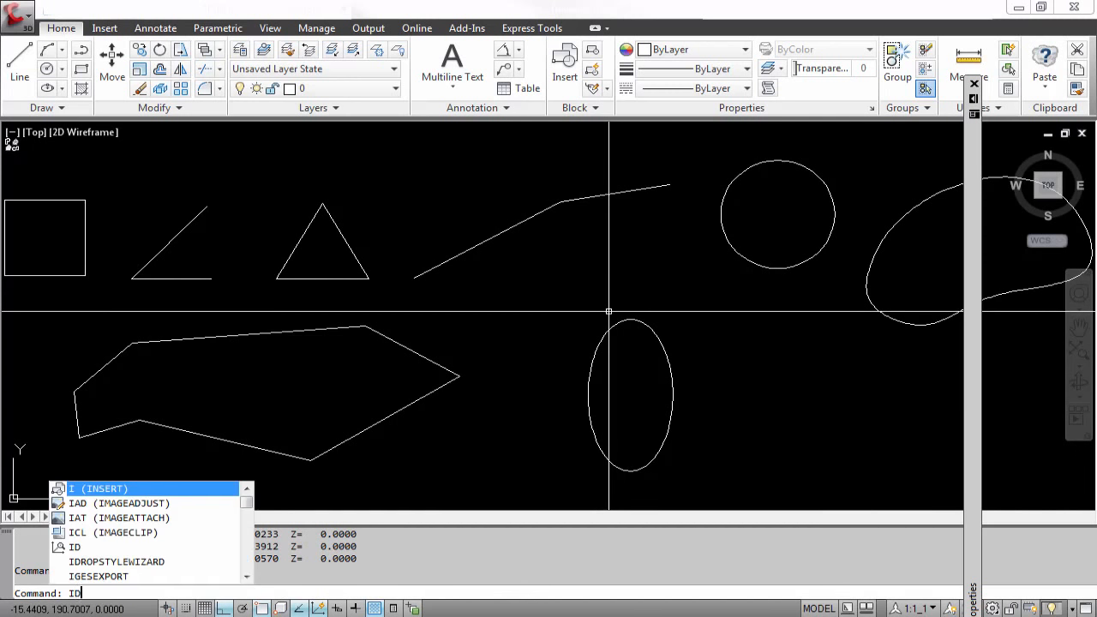
{"action": "key", "text": "Return"}
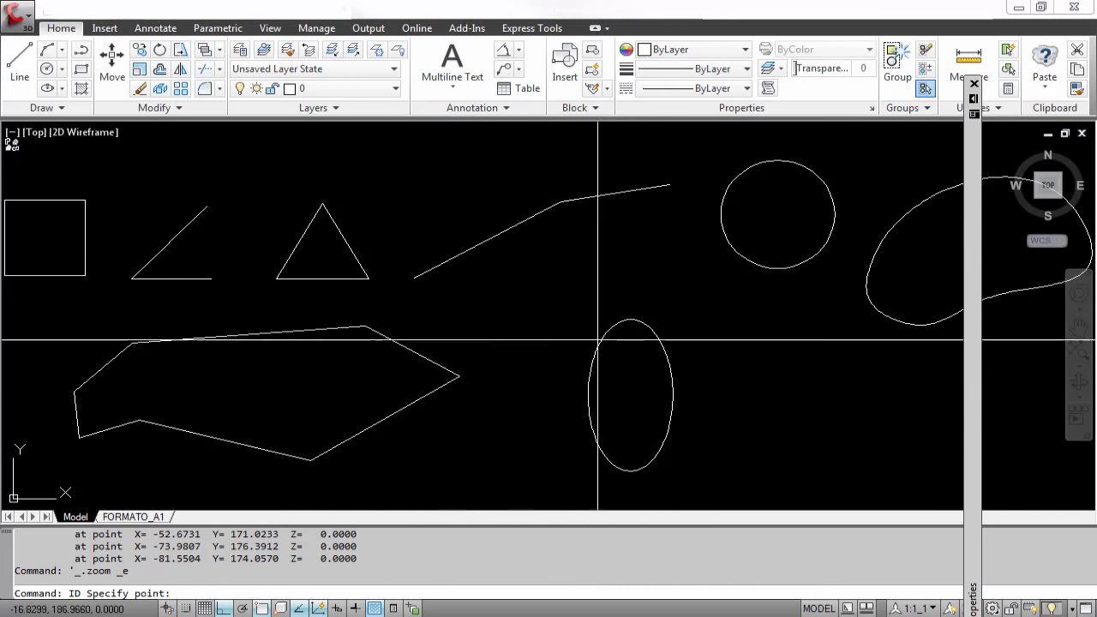
{"action": "key", "text": "Escape"}
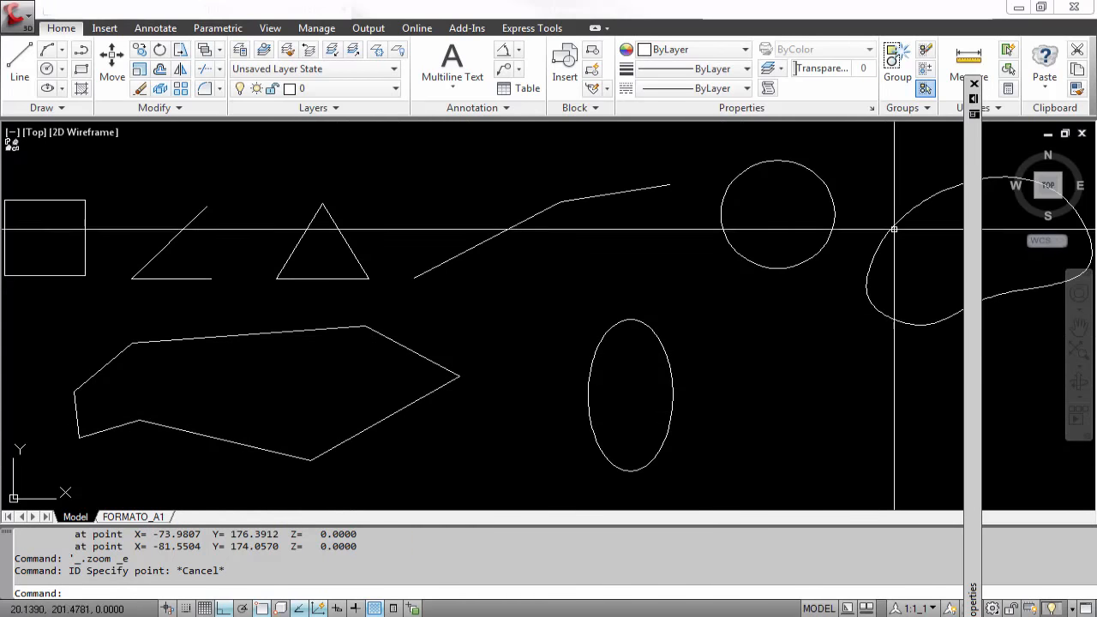
- Switch to the SW Isometric view and extrude the circle upward about 27 units
{"action": "left_click", "coordinate": [1039, 203]}
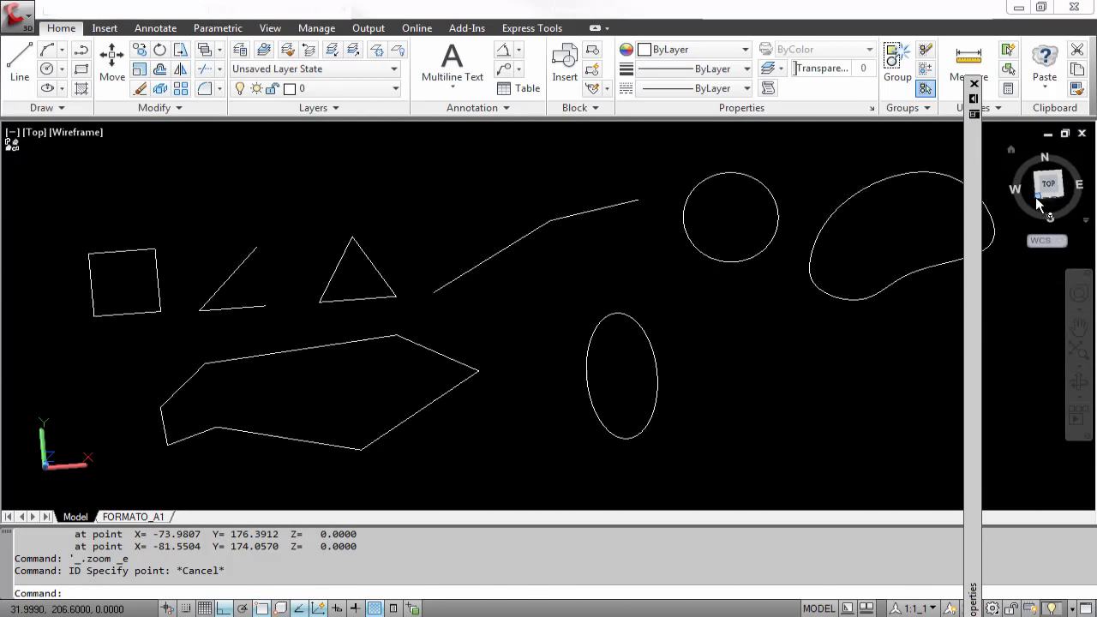
{"action": "scroll", "coordinate": [616, 315], "scroll_direction": "up", "scroll_amount": 3}
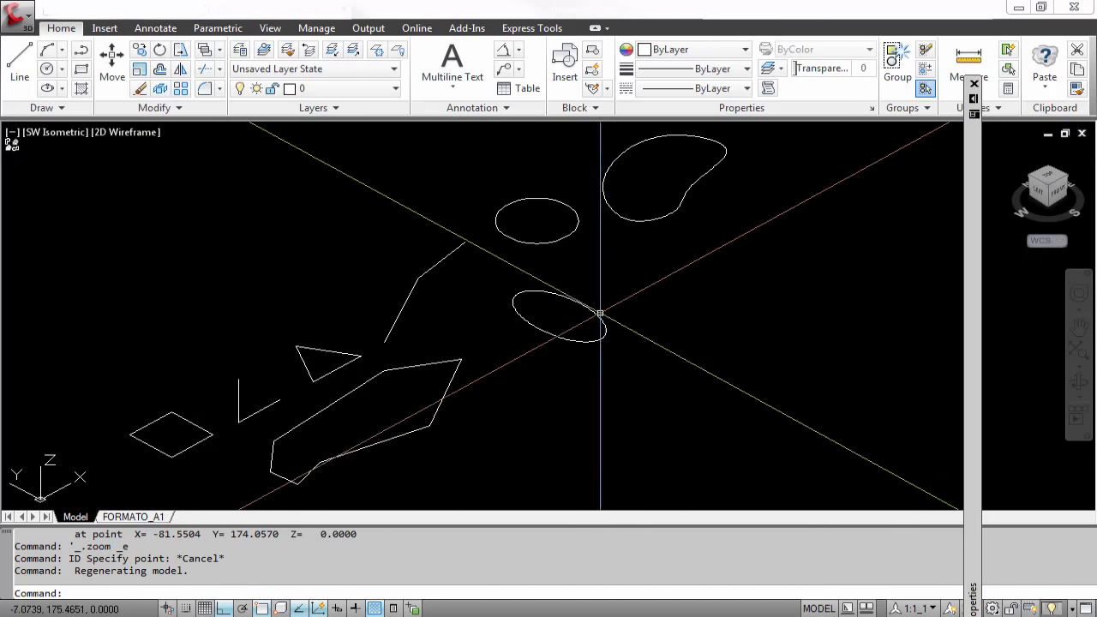
{"action": "type", "text": "EXTRUDE"}
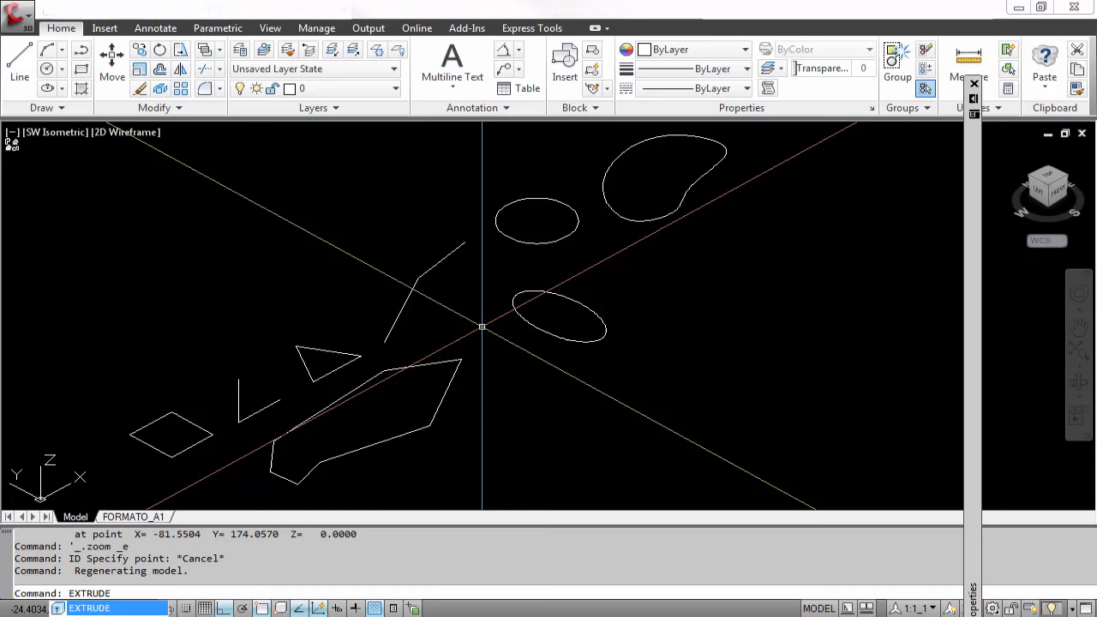
{"action": "key", "text": "Return"}
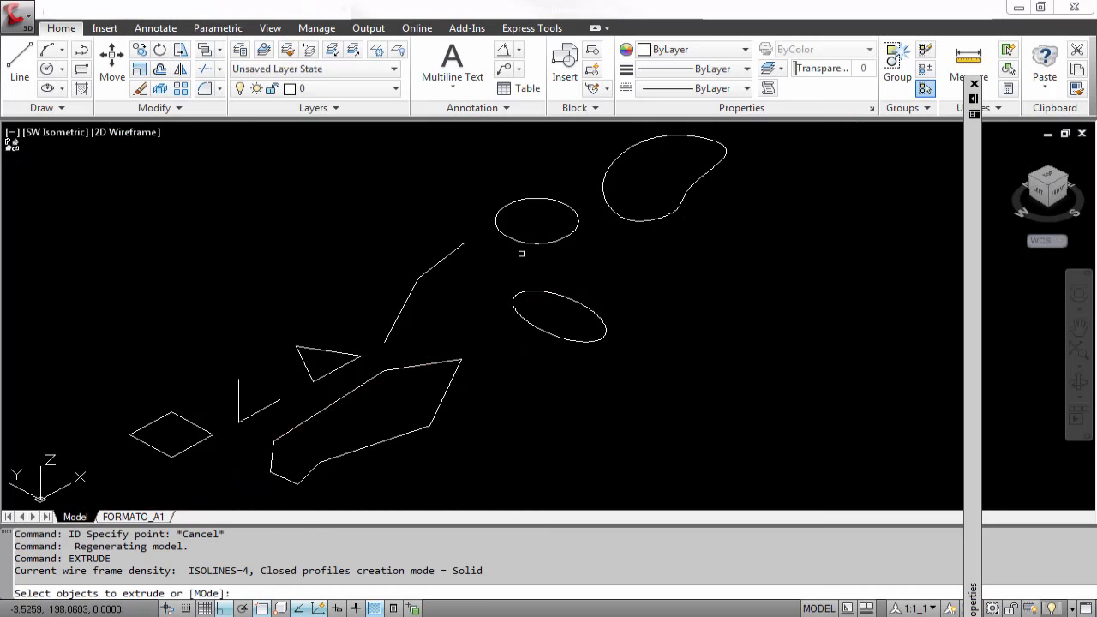
{"action": "left_click", "coordinate": [519, 248]}
{"action": "left_click", "coordinate": [512, 220]}
{"action": "key", "text": "Return"}
{"action": "middle_click_drag", "start_coordinate": [527, 250], "coordinate": [539, 337]}
{"action": "scroll", "coordinate": [580, 264], "scroll_direction": "down", "scroll_amount": 1}
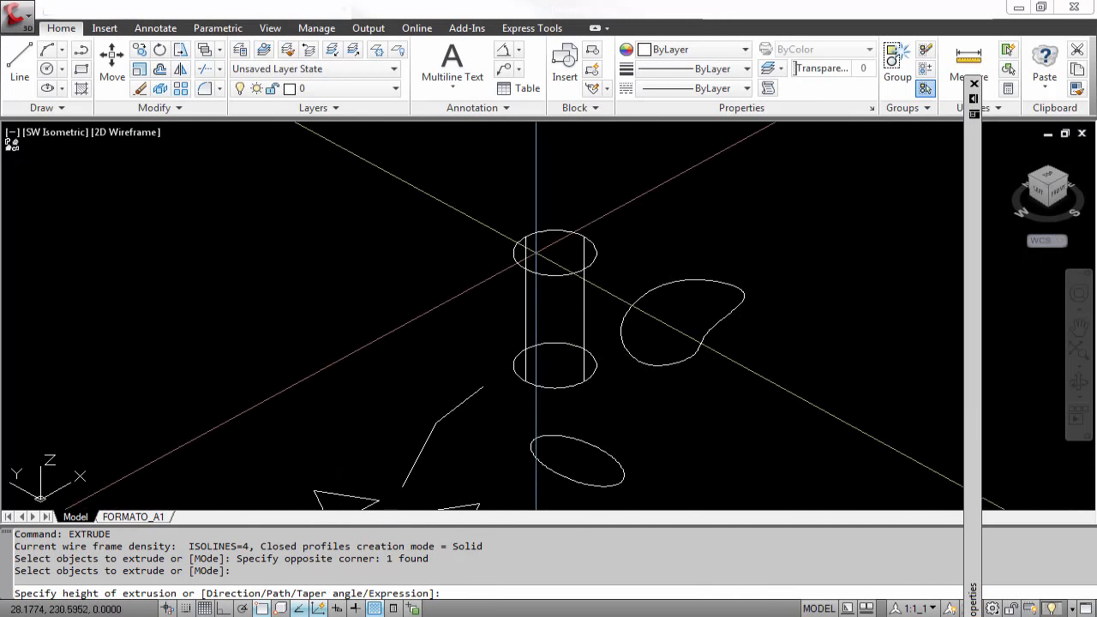
{"action": "left_click", "coordinate": [543, 245]}
- Extrude the closed freeform curve beside the cylinder upward about 26.2 units
{"action": "scroll", "coordinate": [588, 300], "scroll_direction": "down", "scroll_amount": 2}
{"action": "type", "text": "EXT"}
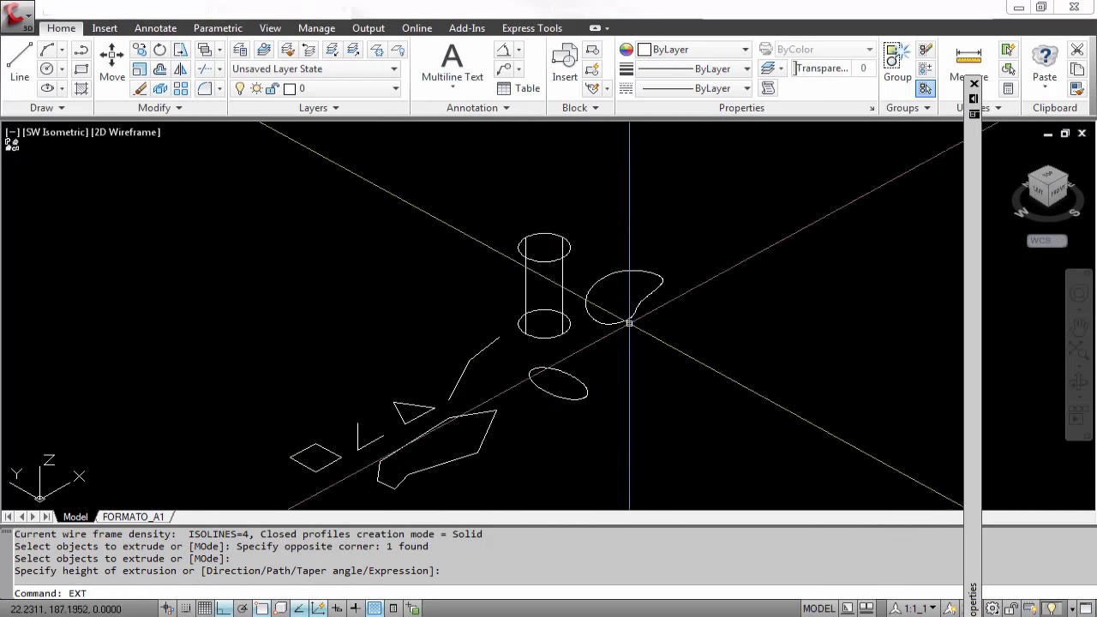
{"action": "key", "text": "Return"}
{"action": "left_click", "coordinate": [630, 318]}
{"action": "key", "text": "Return"}
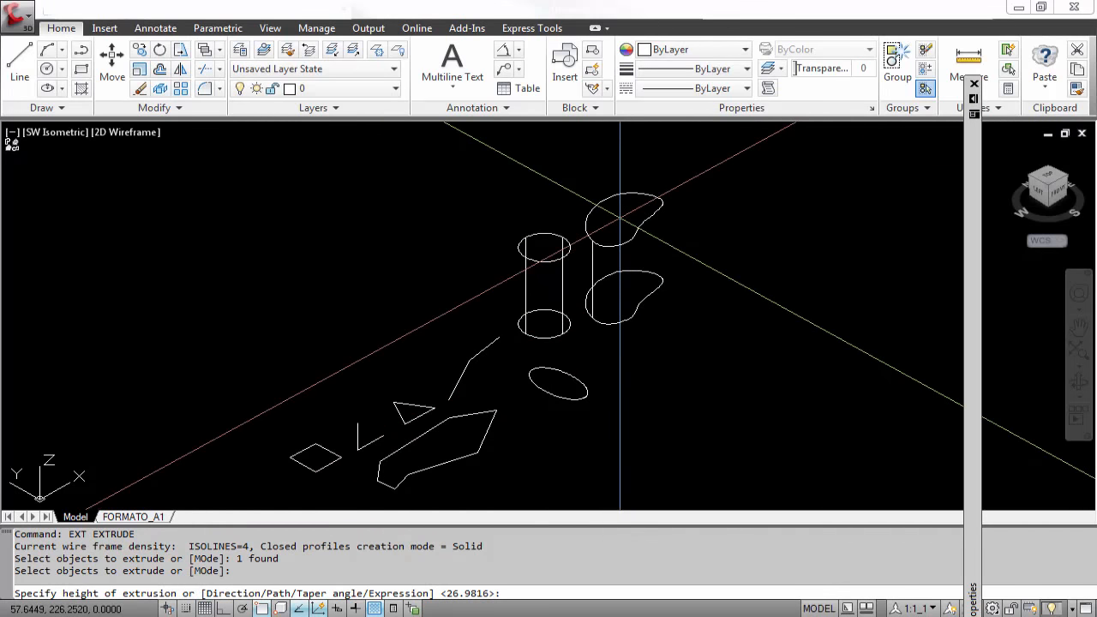
{"action": "left_click", "coordinate": [604, 224]}
- Extrude the triangle upward to roughly the same height as the other two solids
{"action": "middle_click_drag", "start_coordinate": [614, 276], "coordinate": [612, 230]}
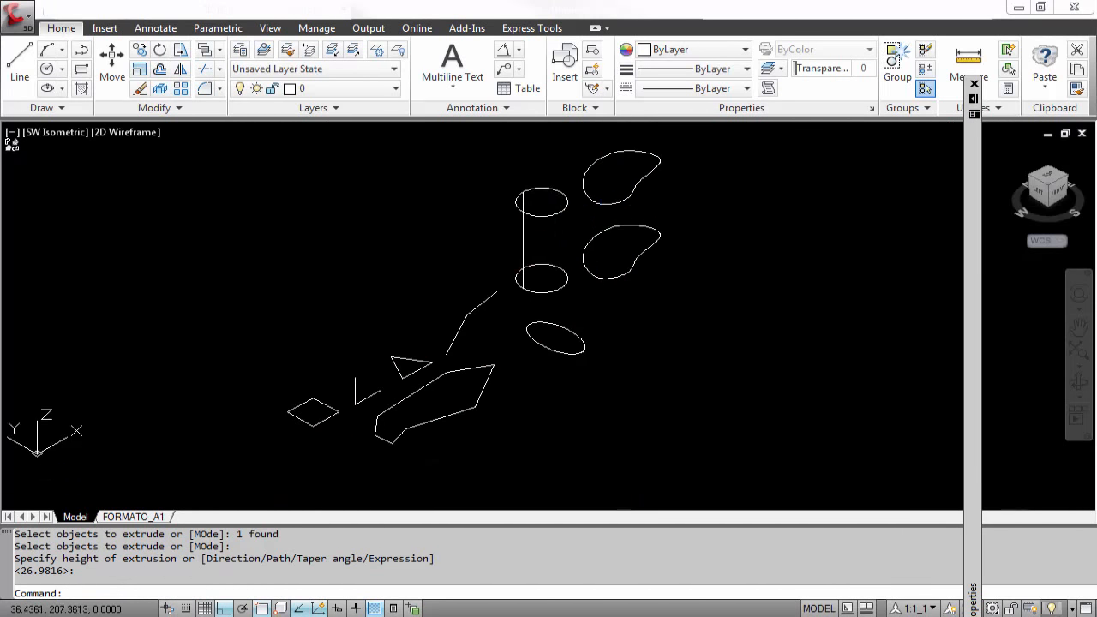
{"action": "key", "text": "Return"}
{"action": "left_click", "coordinate": [413, 380]}
{"action": "key", "text": "Return"}
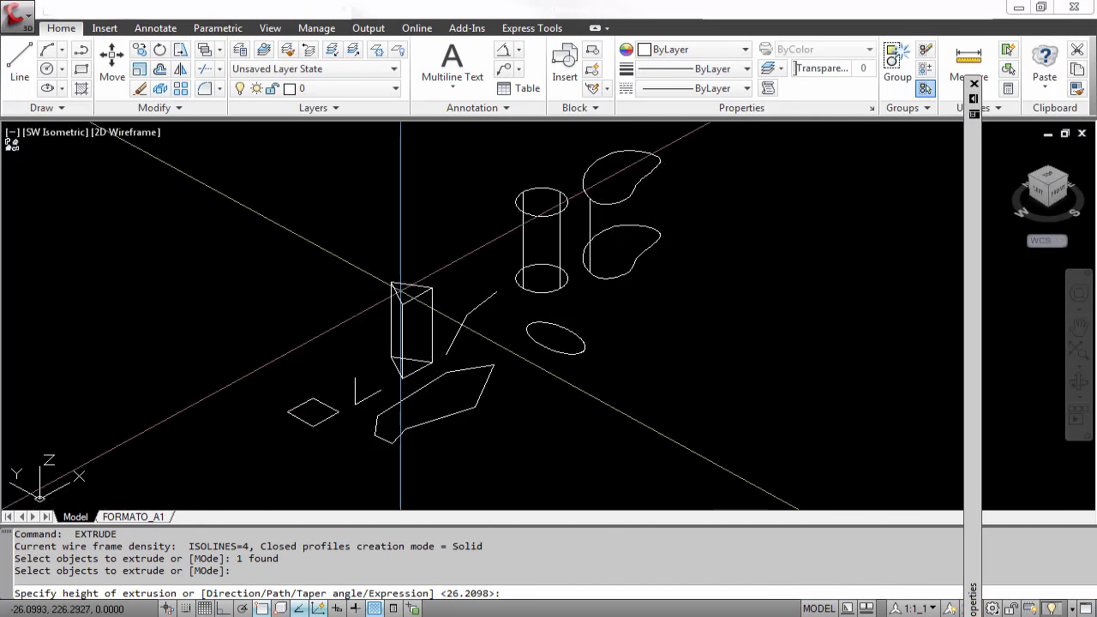
{"action": "left_click", "coordinate": [421, 335]}
- Set the visual style to Conceptual with VSCURRENT to shade the extruded solids
{"action": "type", "text": "VS"}
{"action": "key", "text": "Return"}
{"action": "type", "text": "C"}
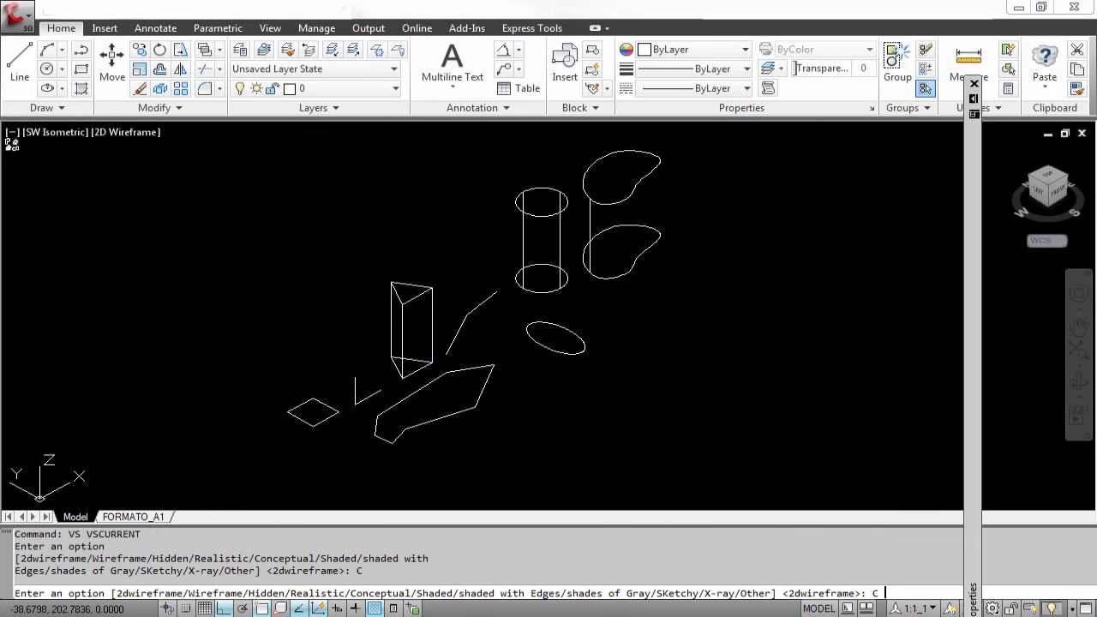
{"action": "key", "text": "Return"}
{"action": "scroll", "coordinate": [549, 214], "scroll_direction": "up", "scroll_amount": 4}
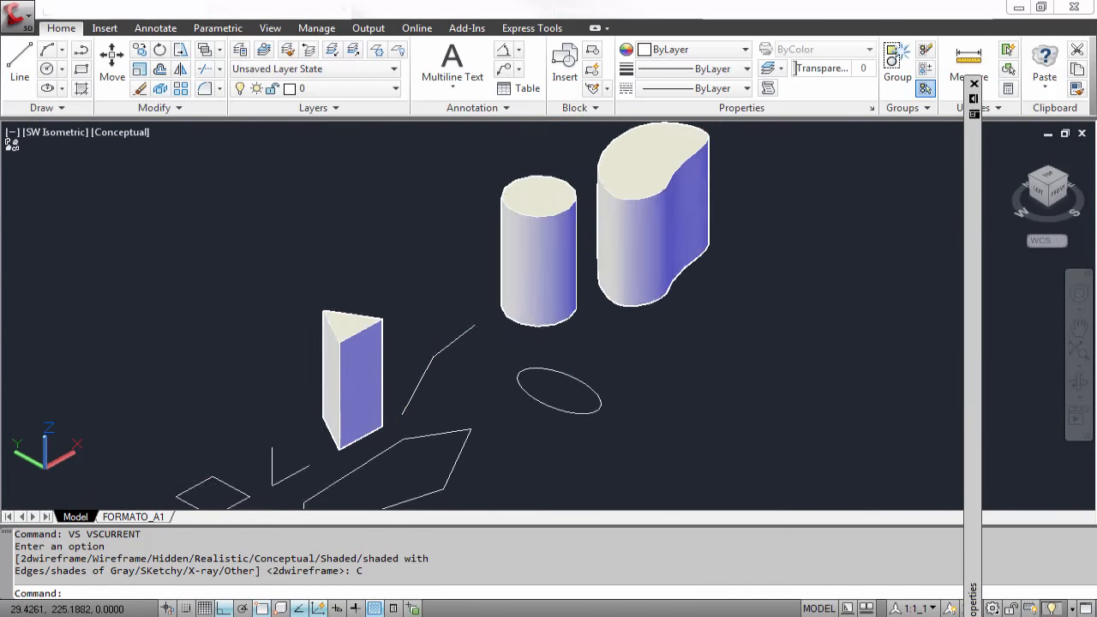
{"action": "scroll", "coordinate": [598, 199], "scroll_direction": "down", "scroll_amount": 5}
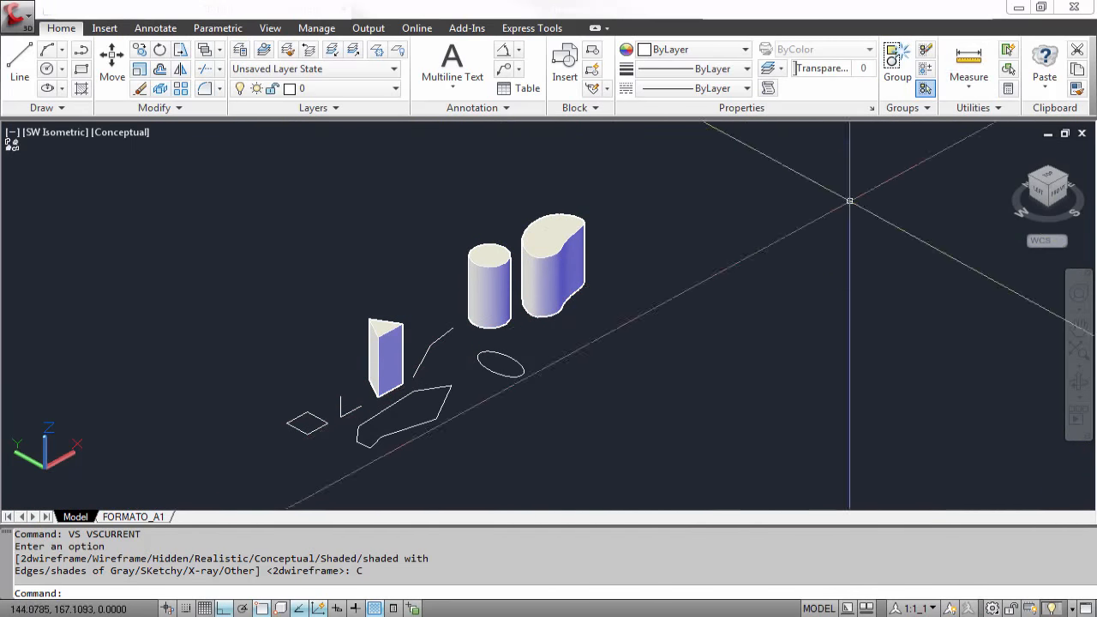
- Measure the volume of the freeform solid with the Volume option of MEASUREGEOM, selecting it as an object
{"action": "left_click", "coordinate": [978, 89]}
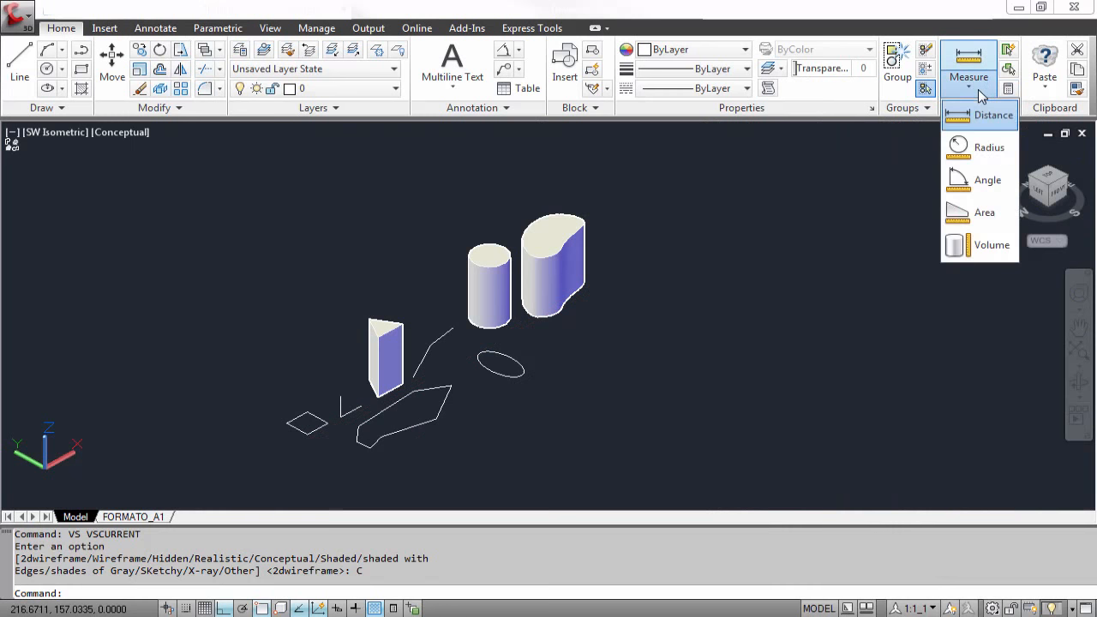
{"action": "left_click", "coordinate": [991, 245]}
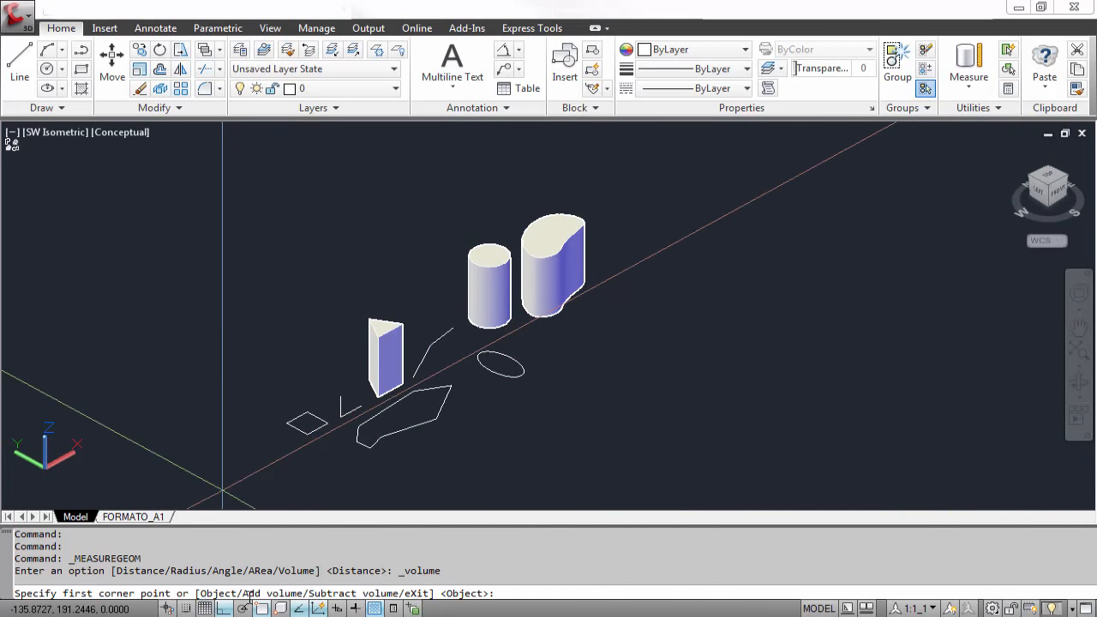
{"action": "key", "text": "Return"}
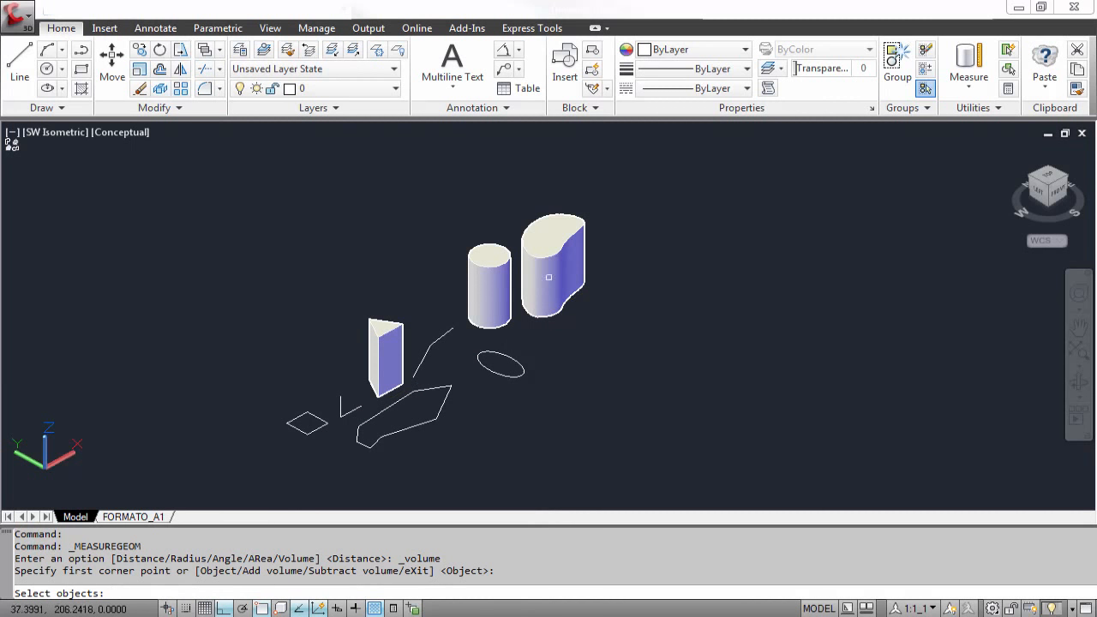
{"action": "left_click", "coordinate": [566, 249]}
{"action": "key", "text": "Return"}
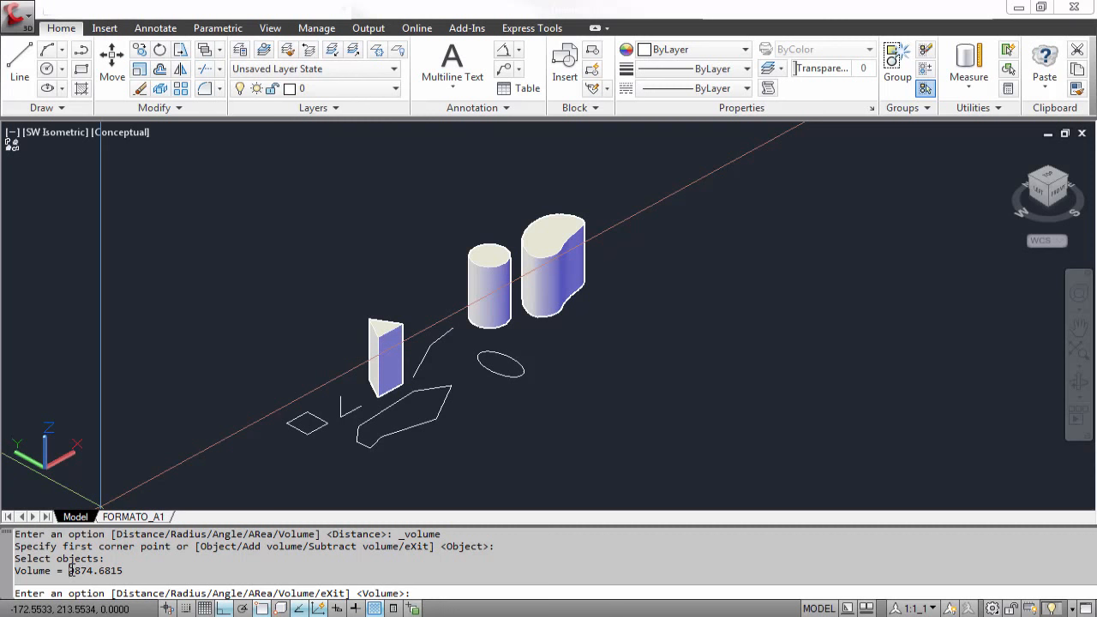
{"action": "left_click_drag", "start_coordinate": [96, 569], "coordinate": [15, 569]}
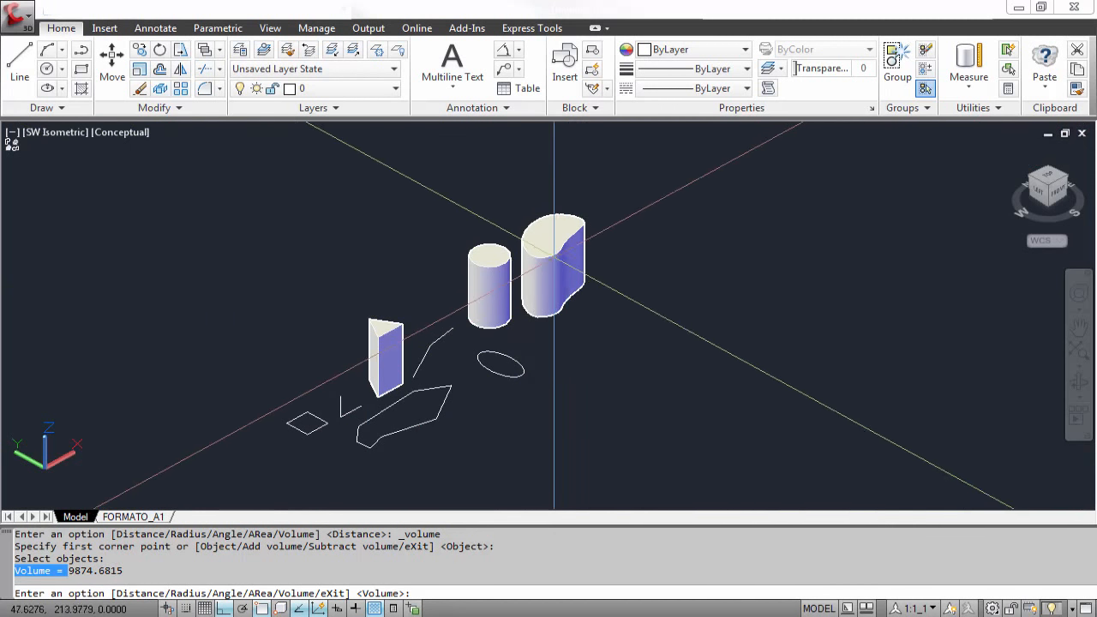
{"action": "key", "text": "Escape"}
- Select the freeform solid, open its properties, and clear the selection
{"action": "left_click", "coordinate": [549, 254]}
{"action": "right_click", "coordinate": [546, 254]}
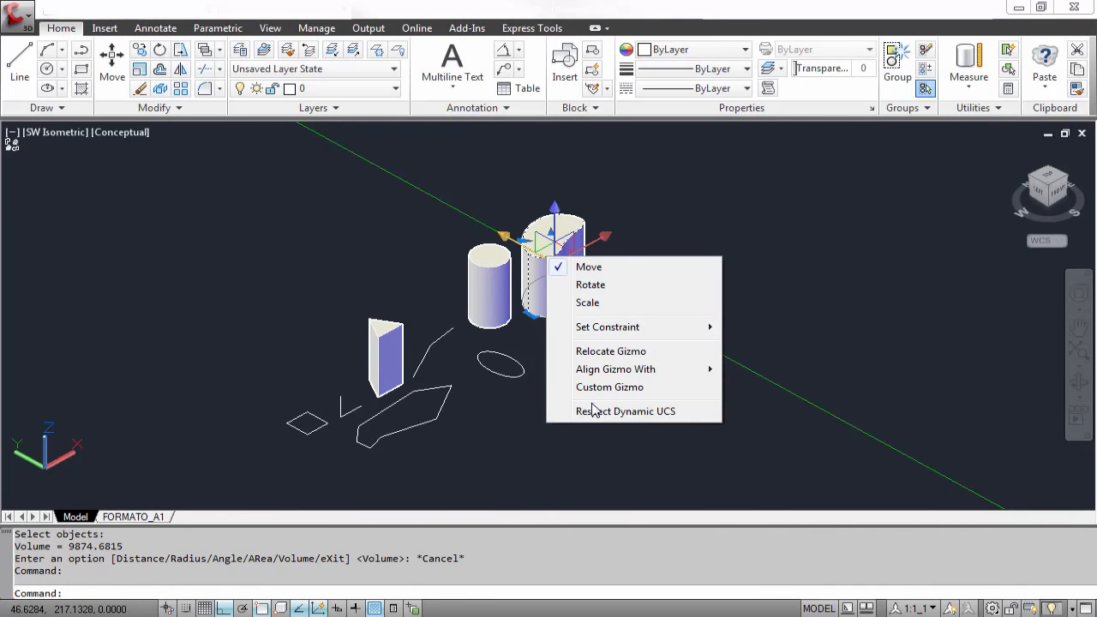
{"action": "key", "text": "Escape"}
{"action": "right_click", "coordinate": [543, 281]}
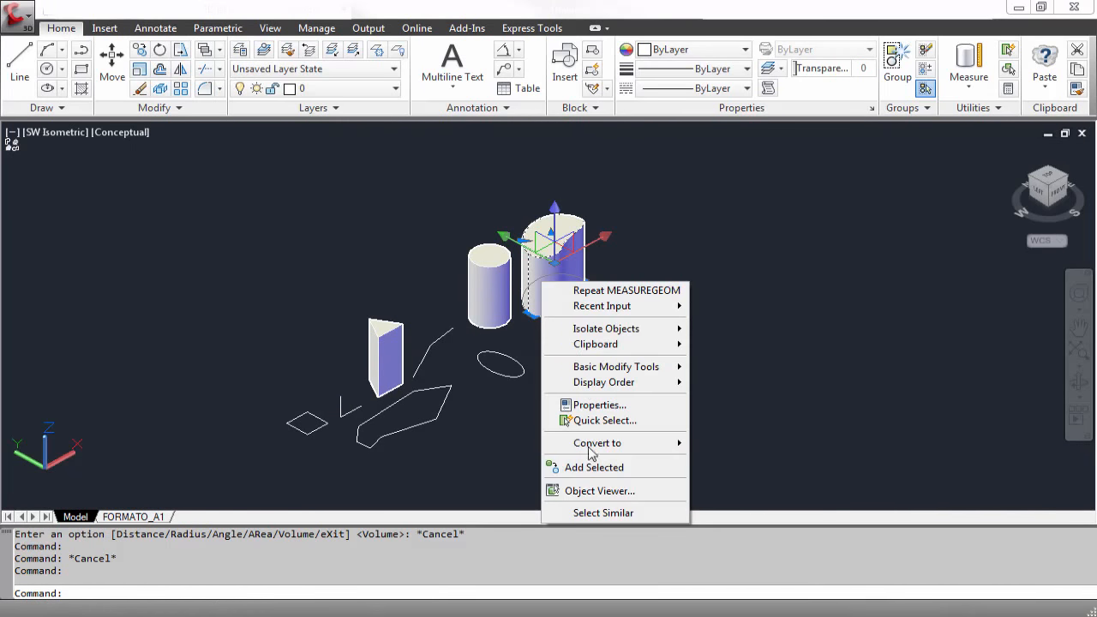
{"action": "left_click", "coordinate": [591, 405]}
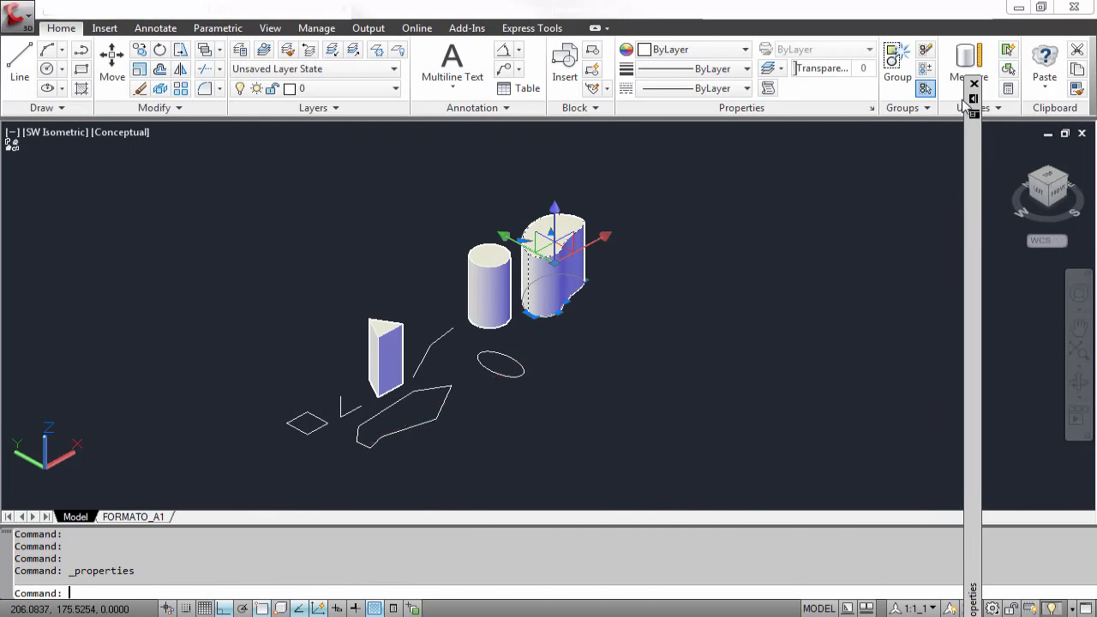
{"action": "key", "text": "Escape"}
- Measure the freeform solid's volume again with MEASUREGEOM, and exit the command
{"action": "left_click", "coordinate": [958, 67]}
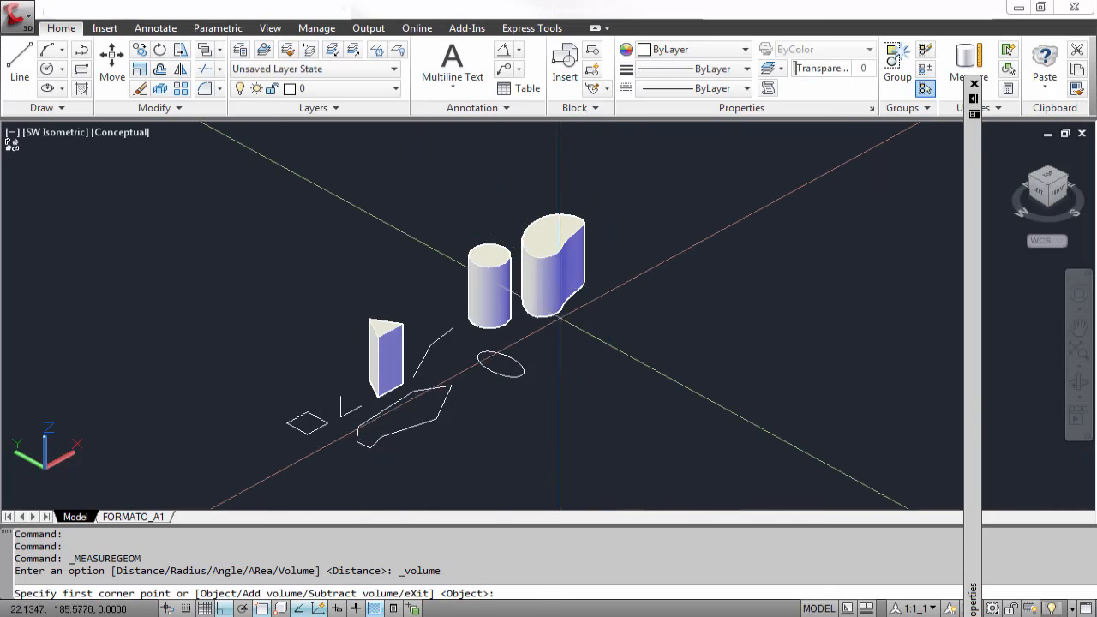
{"action": "left_click", "coordinate": [945, 89]}
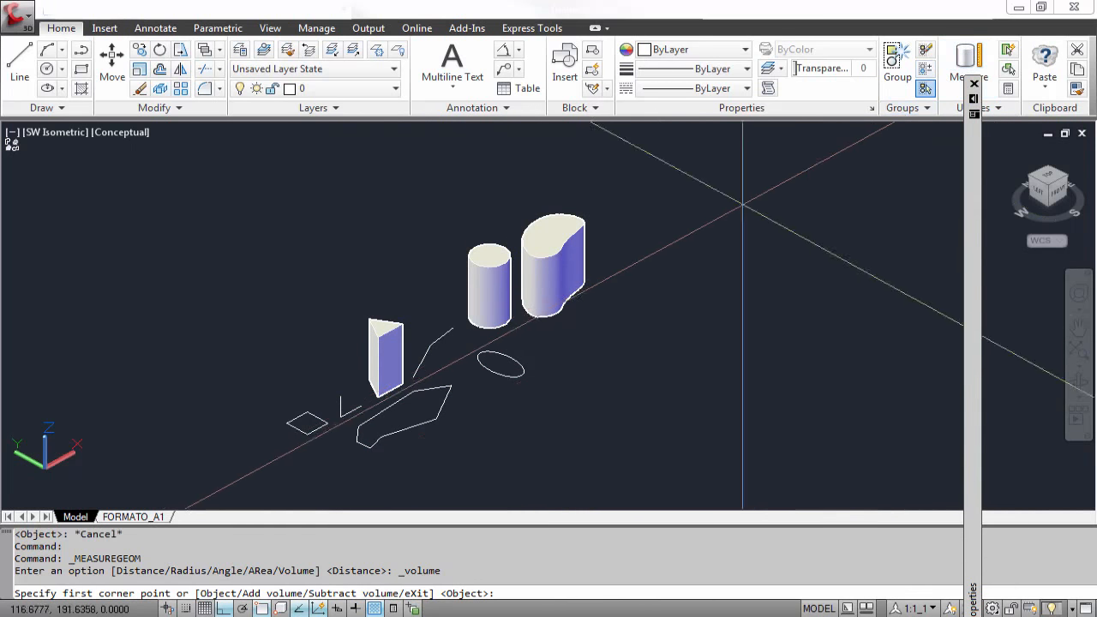
{"action": "key", "text": "Return"}
{"action": "left_click", "coordinate": [538, 278]}
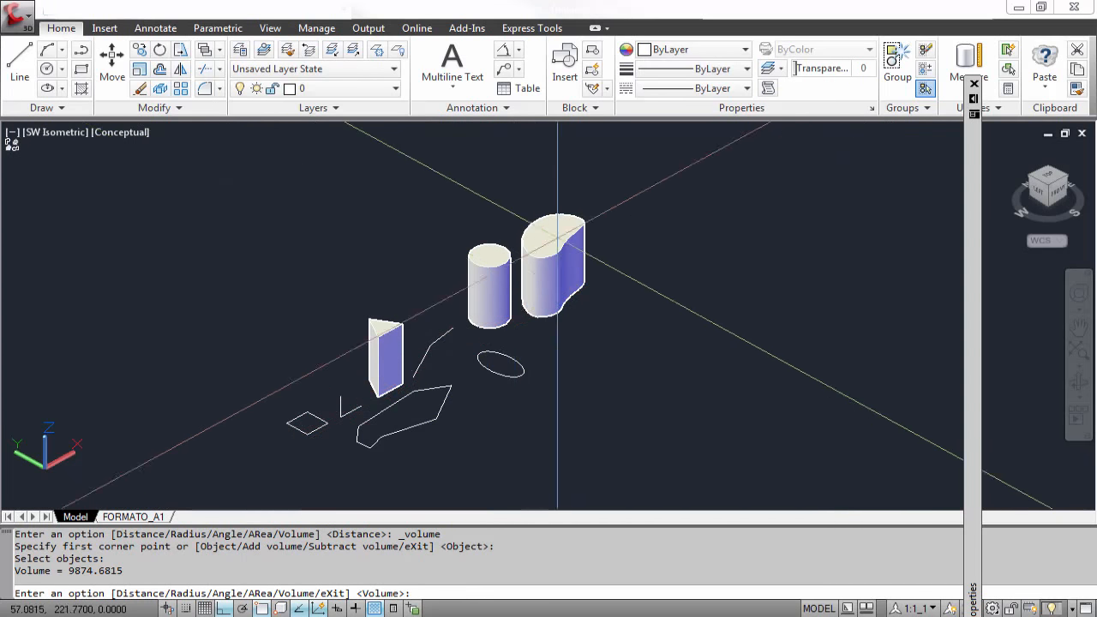
{"action": "key", "text": "Escape"}
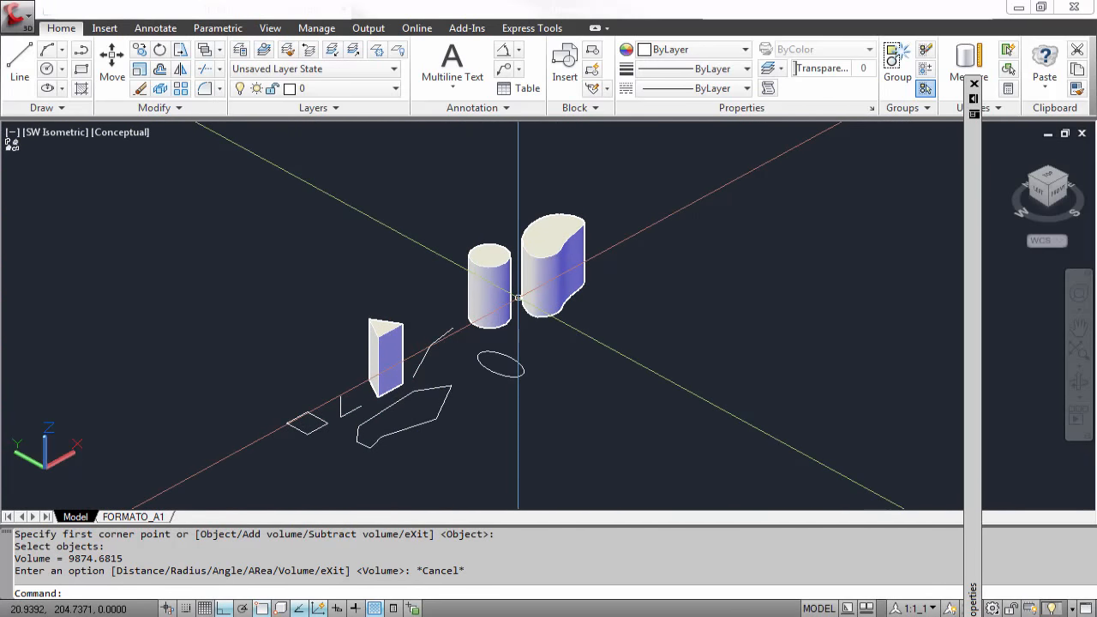
- Run MASSPROP on the freeform solid to list its mass properties
{"action": "type", "text": "ASPROPP"}
{"action": "key", "text": "Return"}
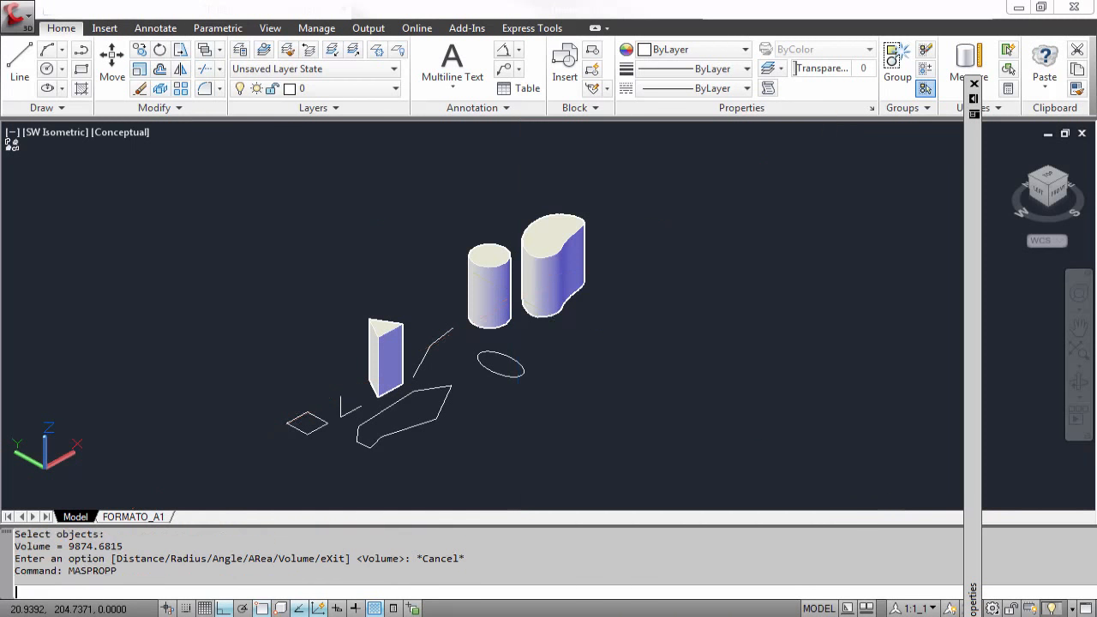
{"action": "type", "text": "MASSPROP"}
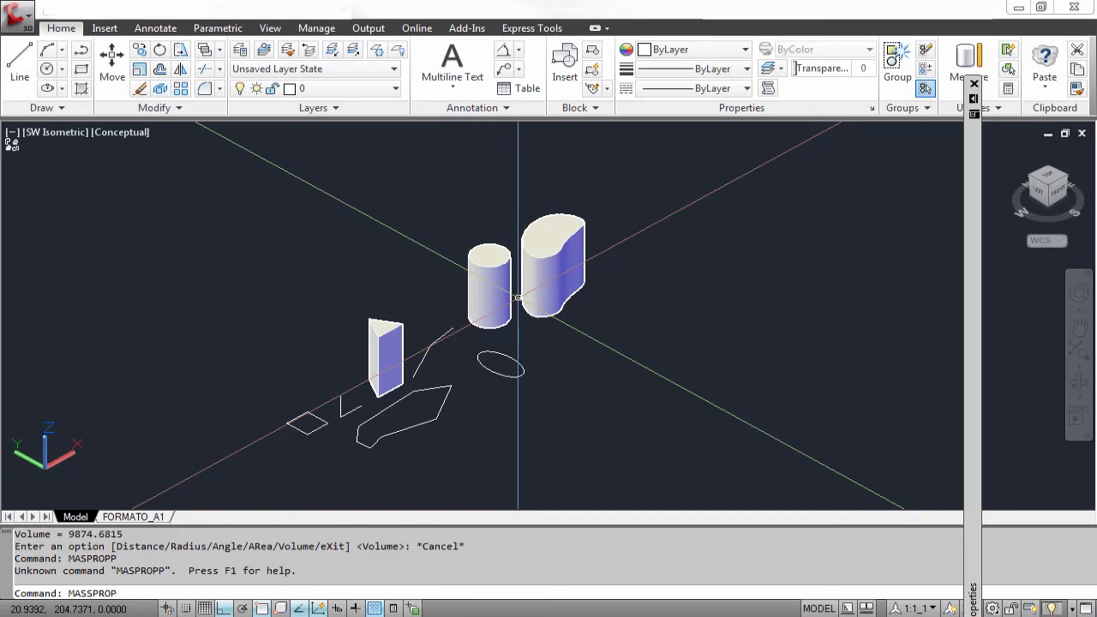
{"action": "key", "text": "Return"}
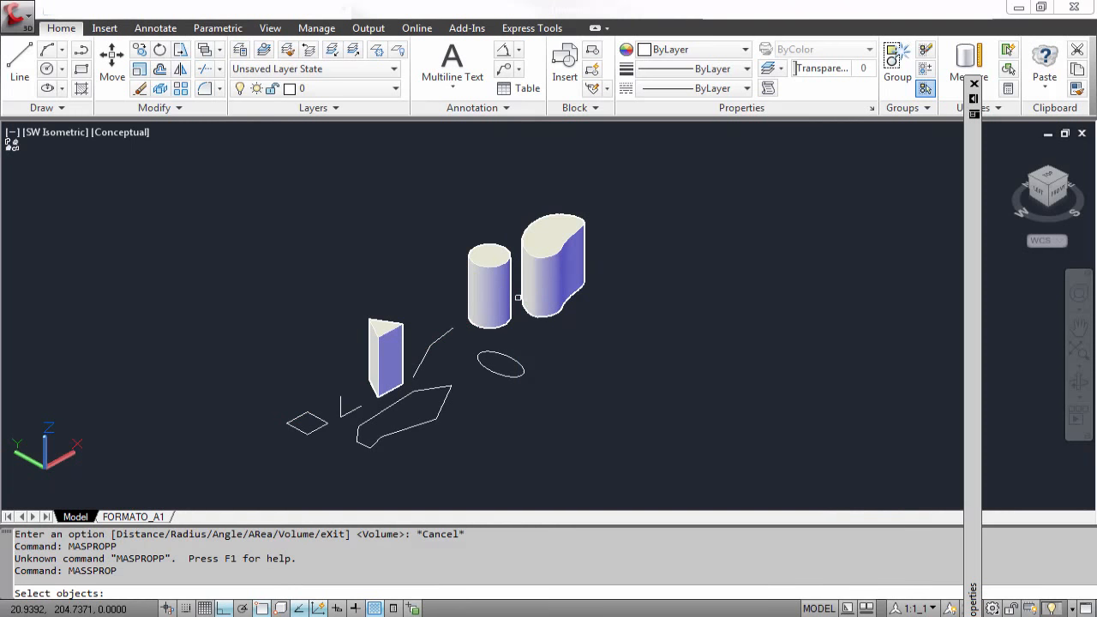
{"action": "left_click", "coordinate": [552, 280]}
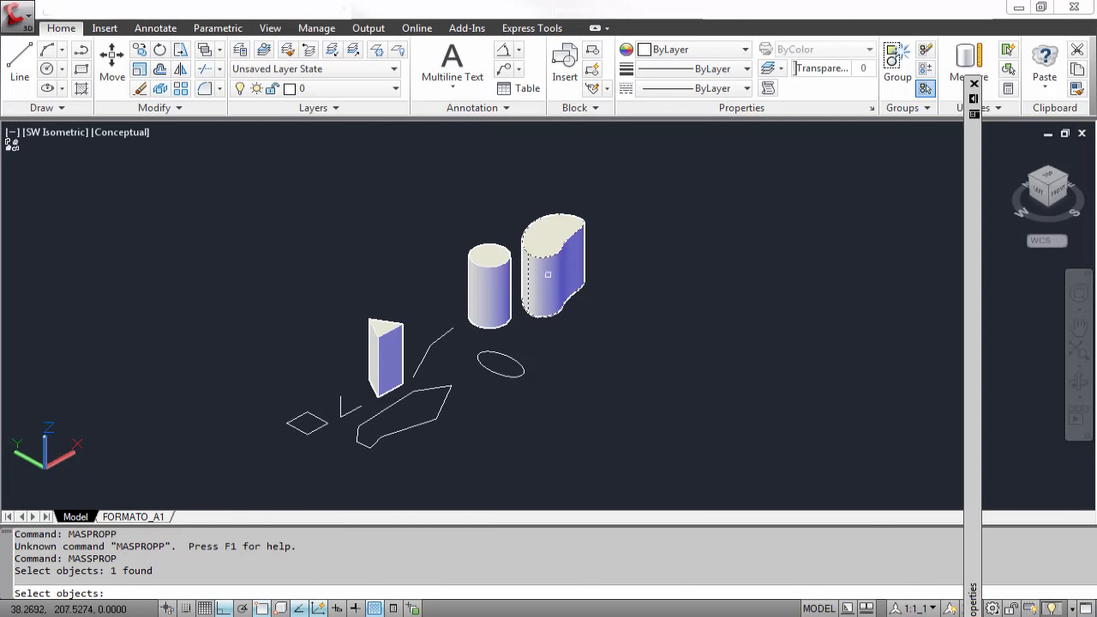
{"action": "key", "text": "Return"}
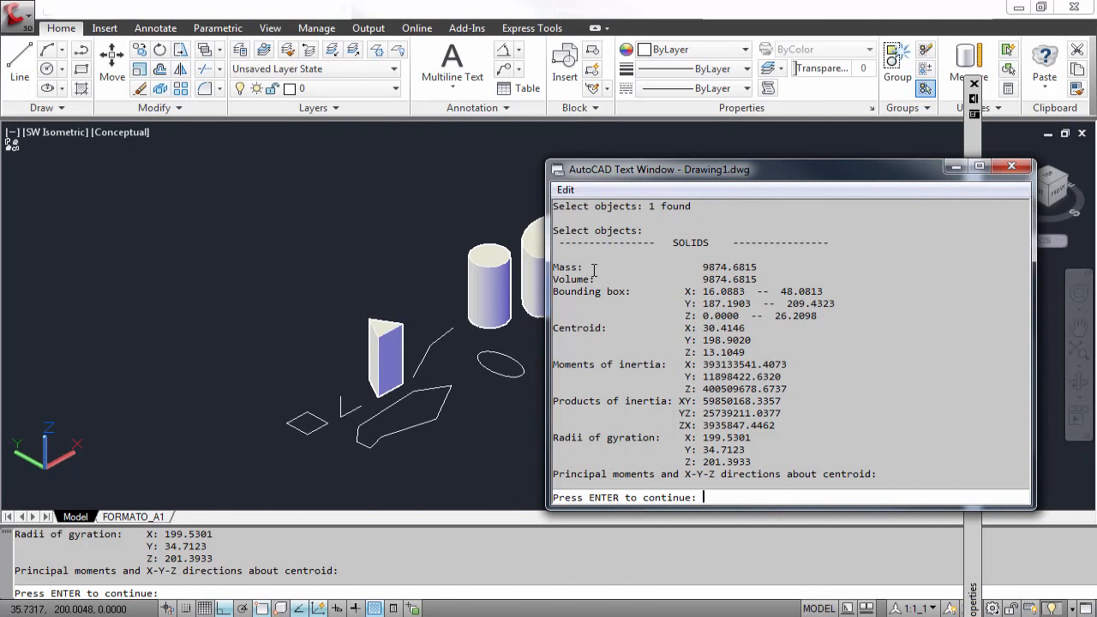
- Examine the solid's mass and volume in the MASSPROP report and continue to the principal moments
{"action": "left_click_drag", "start_coordinate": [697, 267], "coordinate": [734, 263]}
{"action": "left_click", "coordinate": [721, 278]}
{"action": "left_click_drag", "start_coordinate": [703, 278], "coordinate": [752, 280]}
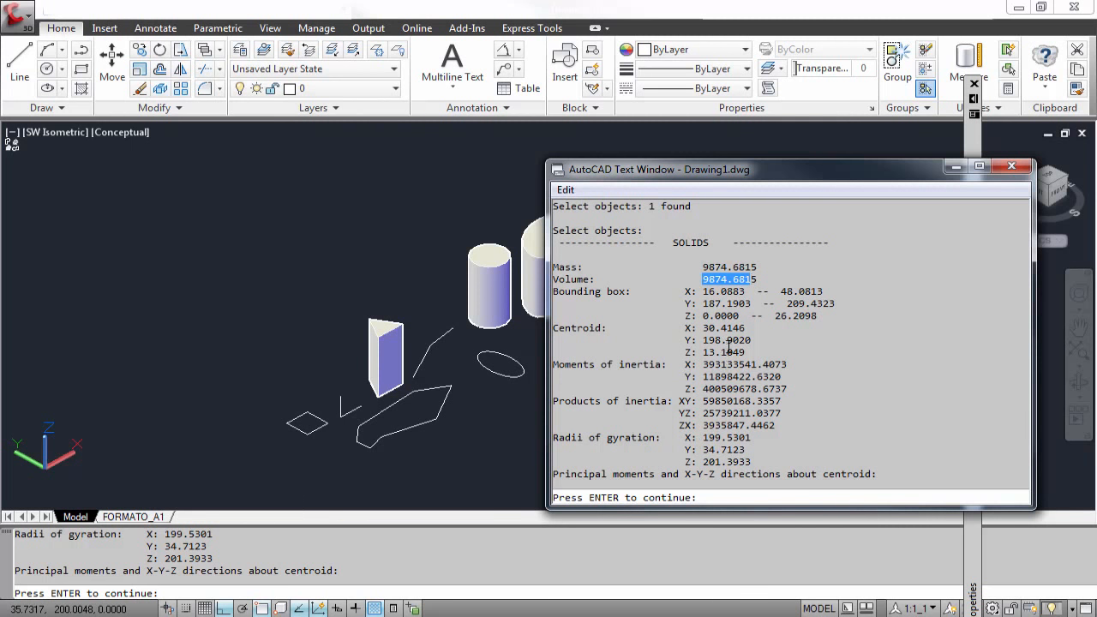
{"action": "key", "text": "Return"}
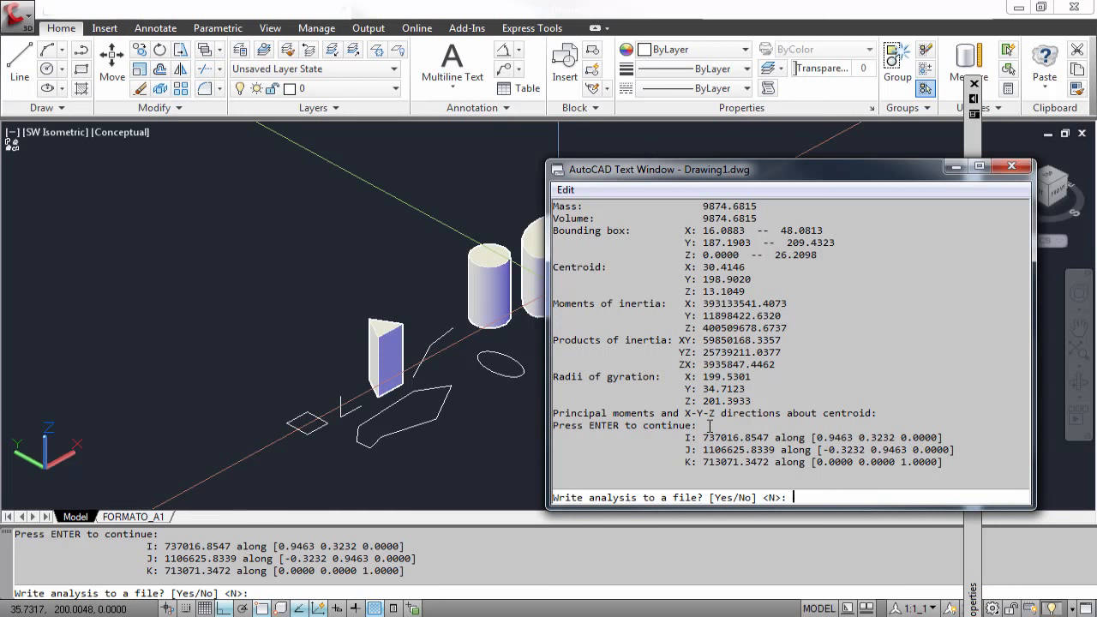
- Write the mass property analysis to an MPR file named 2.mpr on the desktop
{"action": "key", "text": "Return"}
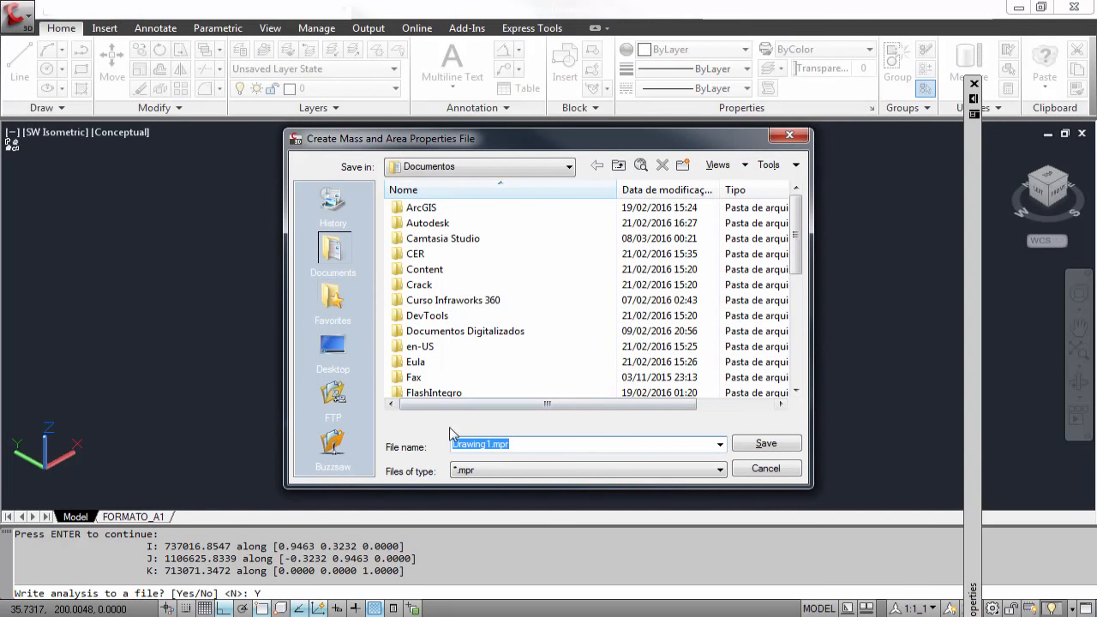
{"action": "left_click", "coordinate": [497, 472]}
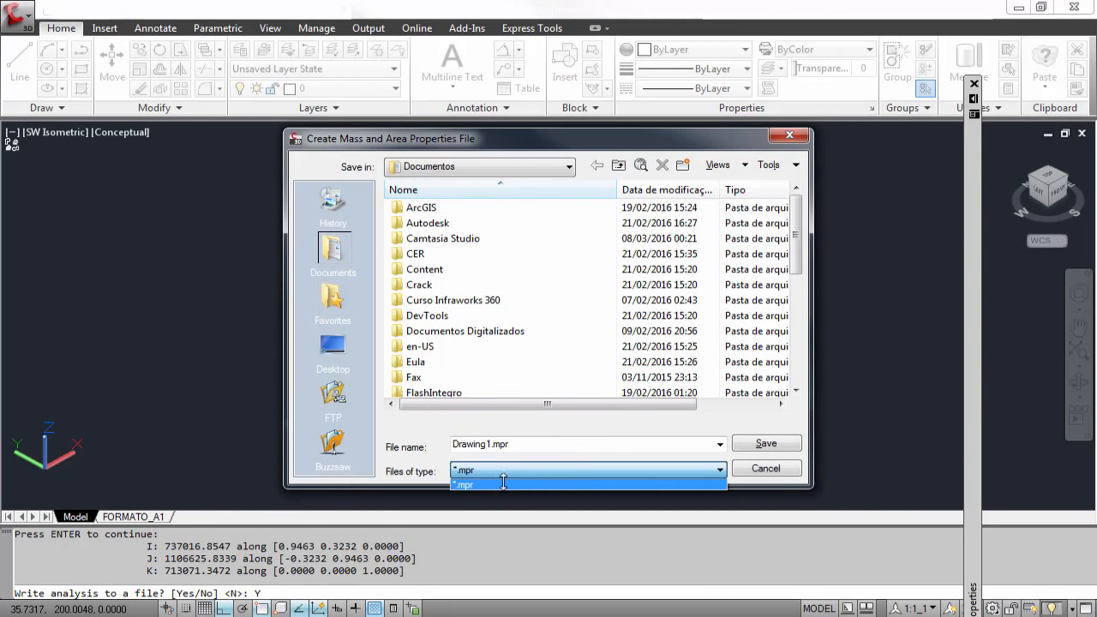
{"action": "left_click", "coordinate": [503, 485]}
{"action": "left_click", "coordinate": [355, 361]}
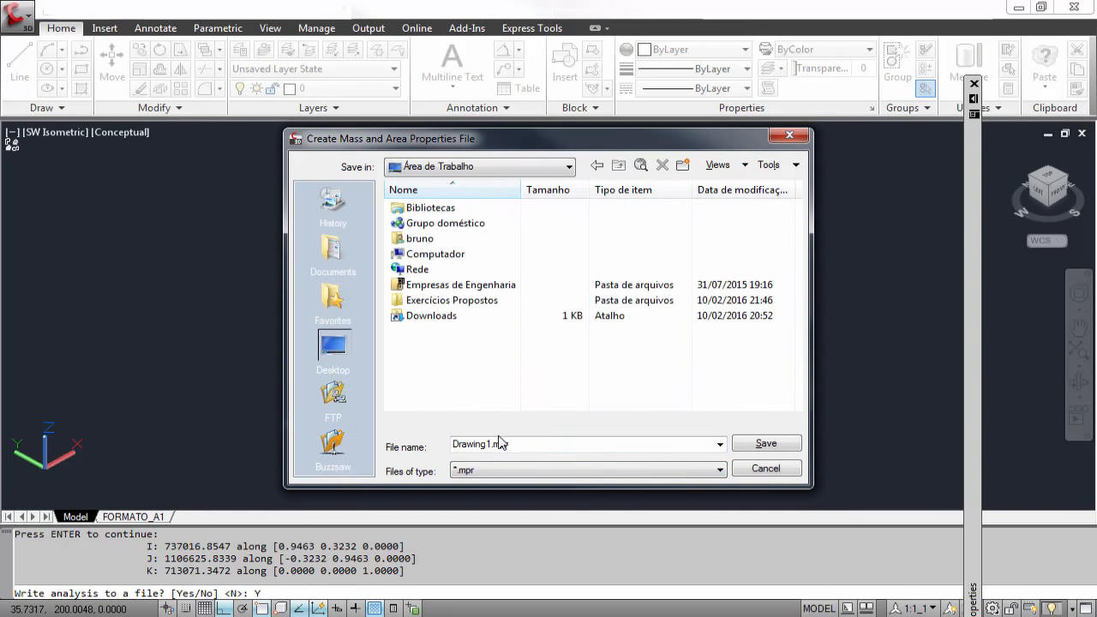
{"action": "left_click", "coordinate": [746, 443]}
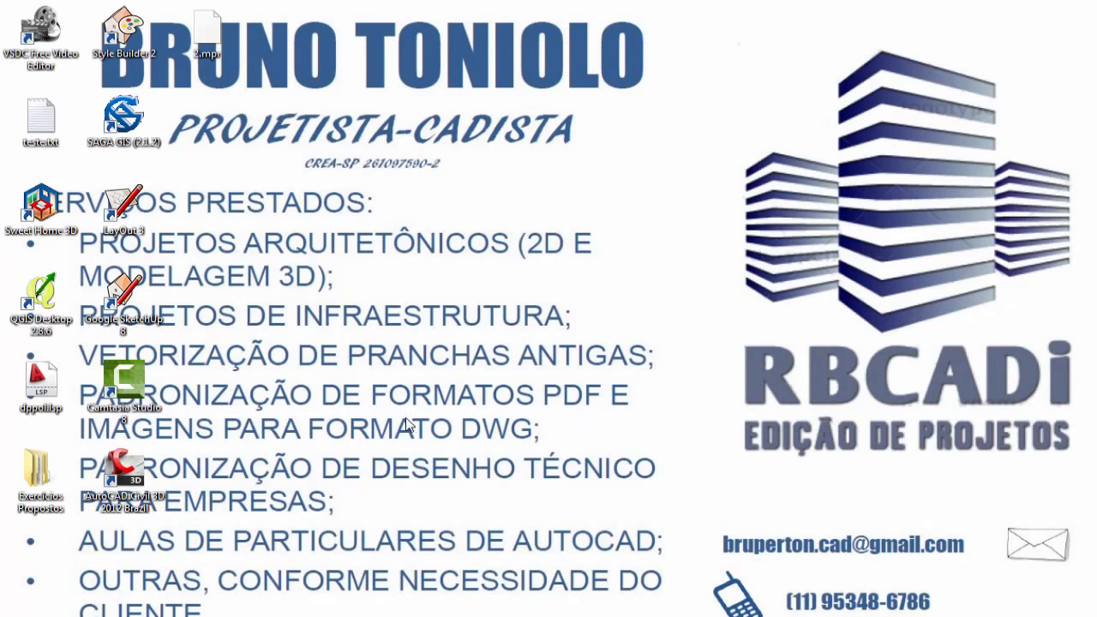
- Open 2.mpr from the desktop in Notepad, review the saved mass properties, and close the file
{"action": "double_click", "coordinate": [204, 38]}
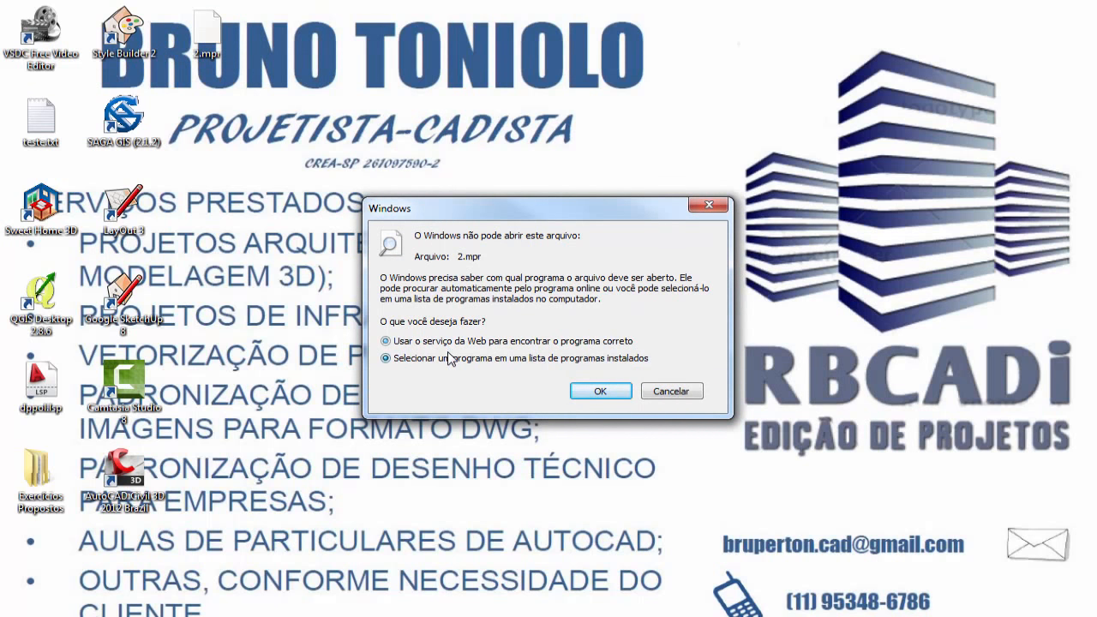
{"action": "left_click", "coordinate": [597, 392]}
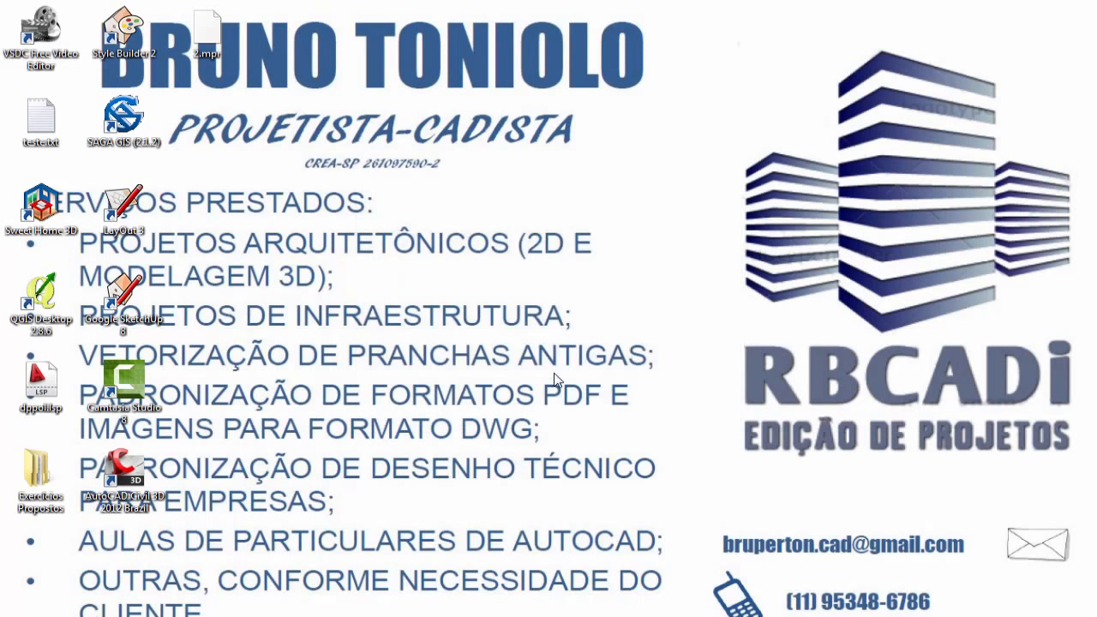
{"action": "double_click", "coordinate": [386, 241]}
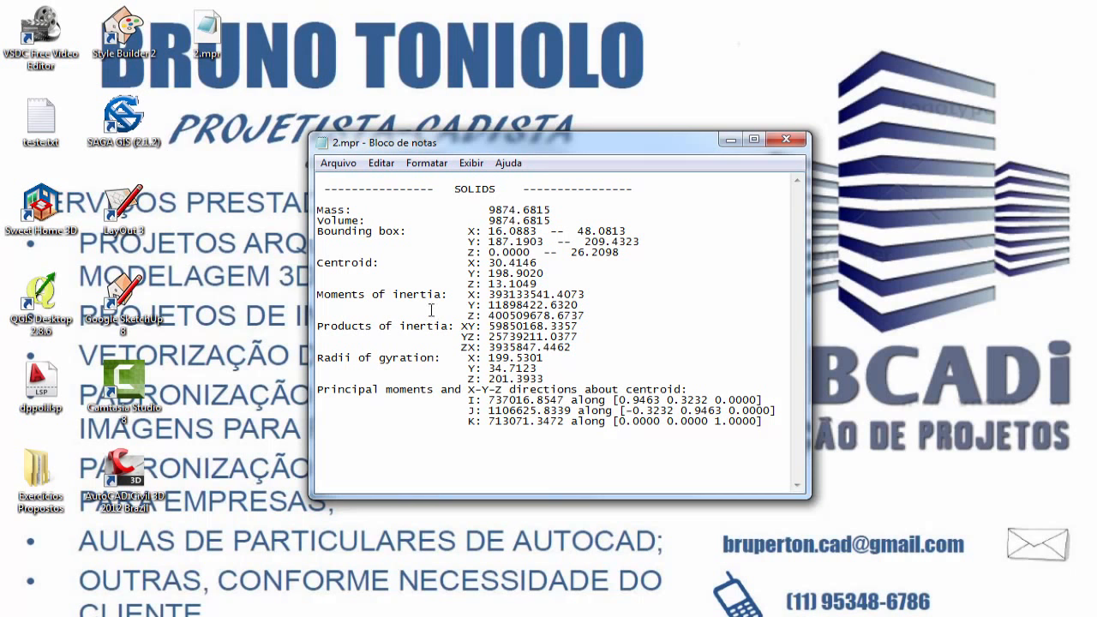
{"action": "left_click", "coordinate": [786, 140]}
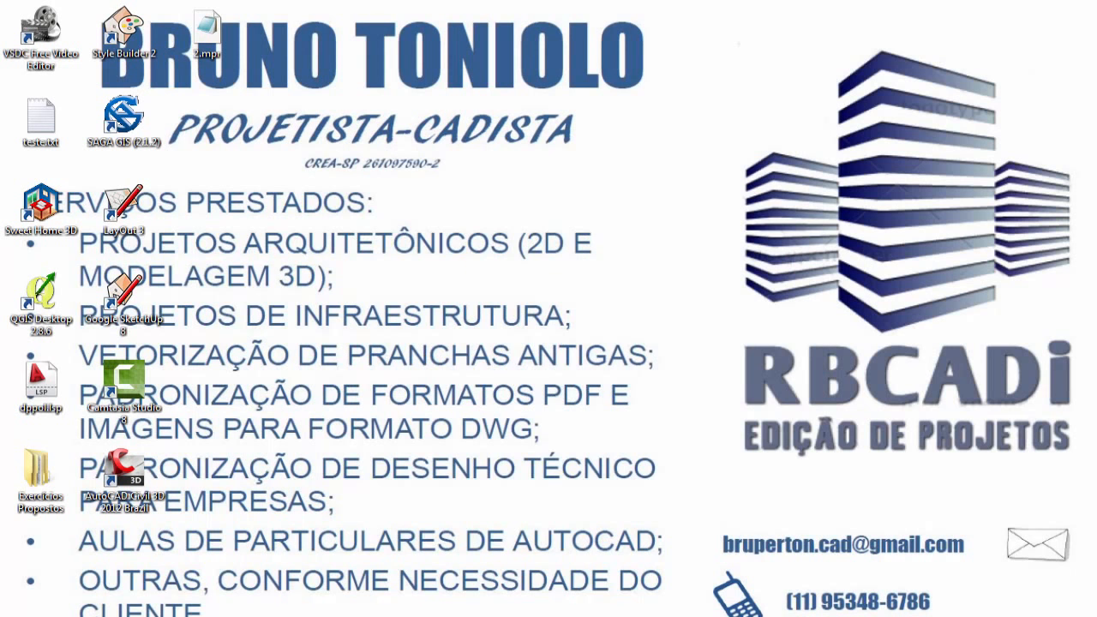
- Switch back to AutoCAD and show the plan view of the current UCS with PLAN
{"action": "mouse_move", "coordinate": [336, 612]}
{"action": "left_click", "coordinate": [240, 567]}
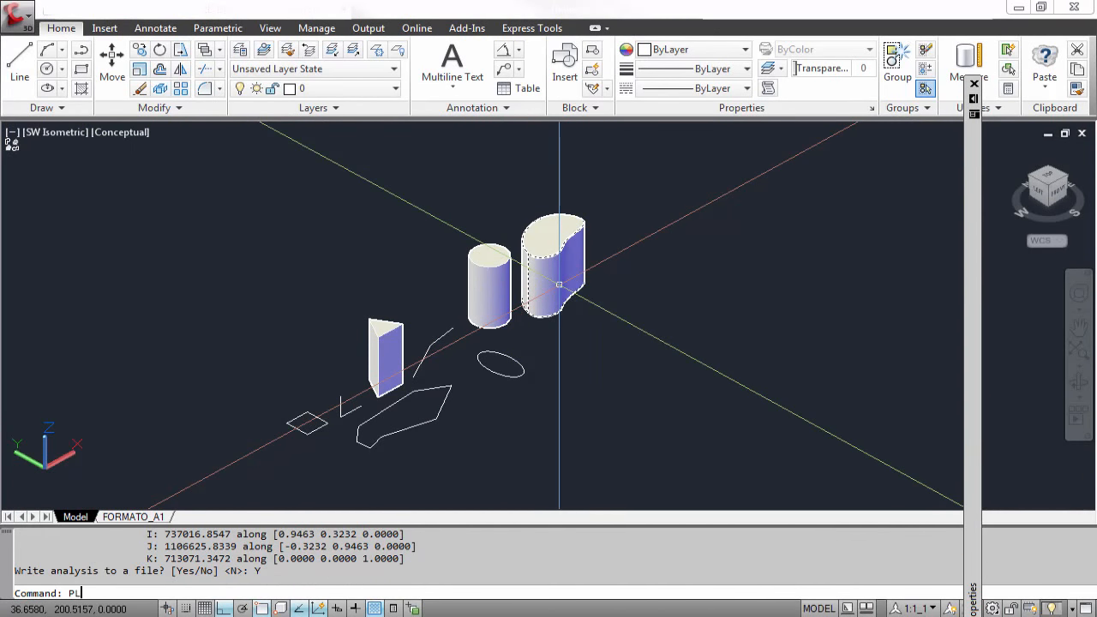
{"action": "key", "text": "Return"}
{"action": "key", "text": "Return"}
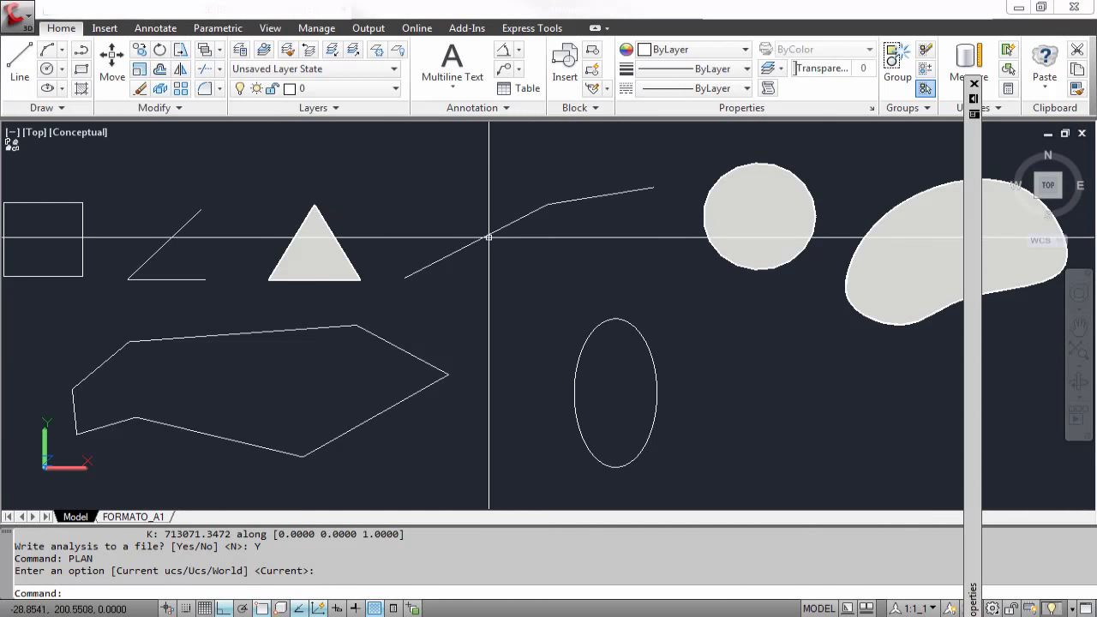
- Add an aligned dimension to the first segment of the open polyline, placing it below the segment
{"action": "left_click", "coordinate": [517, 50]}
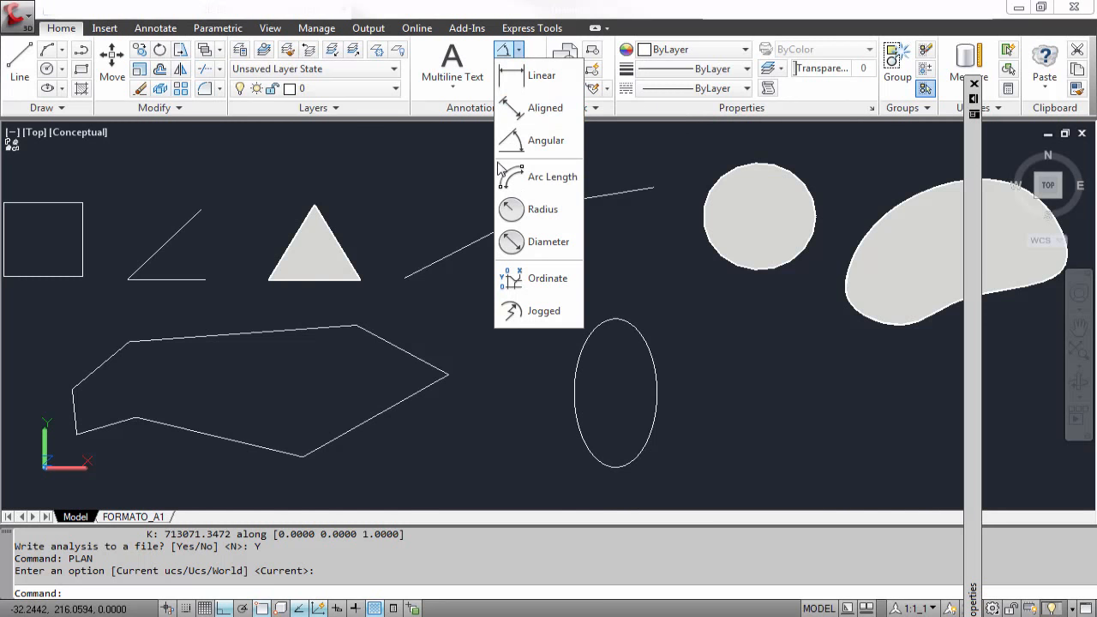
{"action": "left_click", "coordinate": [528, 107]}
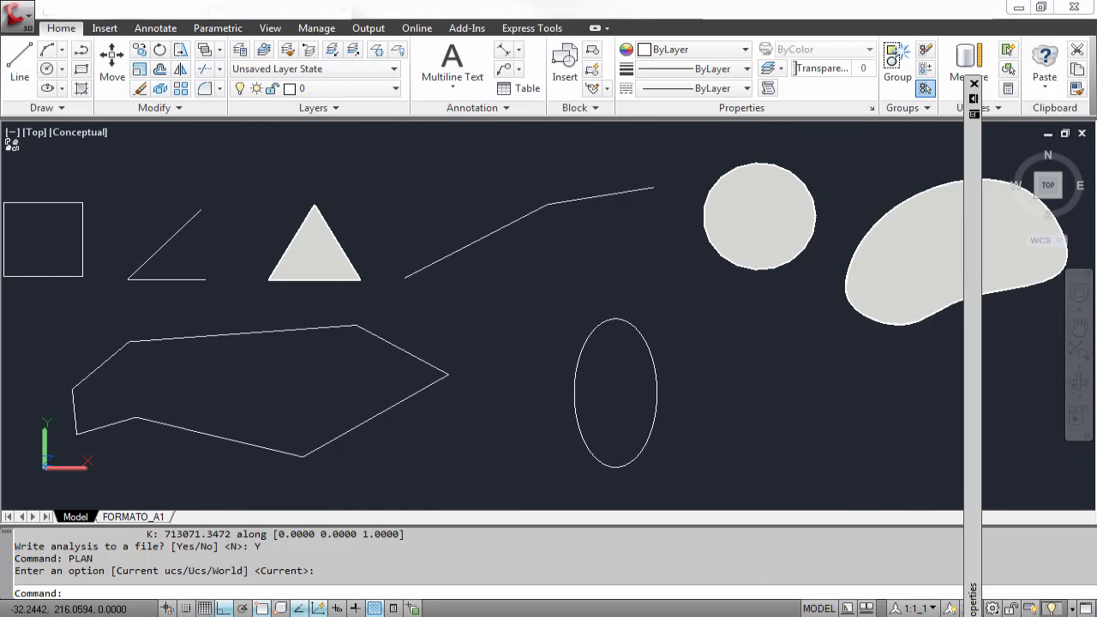
{"action": "left_click", "coordinate": [410, 279]}
{"action": "left_click", "coordinate": [546, 204]}
{"action": "scroll", "coordinate": [532, 276], "scroll_direction": "up", "scroll_amount": 3}
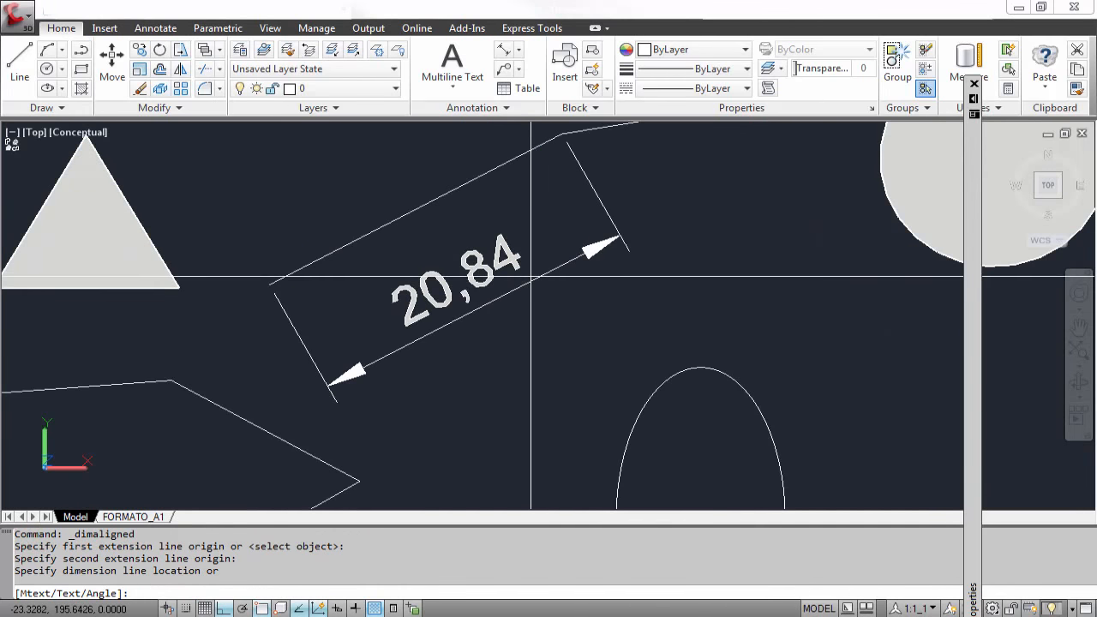
{"action": "left_click", "coordinate": [531, 277]}
{"action": "scroll", "coordinate": [524, 257], "scroll_direction": "down", "scroll_amount": 3}
{"action": "scroll", "coordinate": [526, 240], "scroll_direction": "up", "scroll_amount": 2}
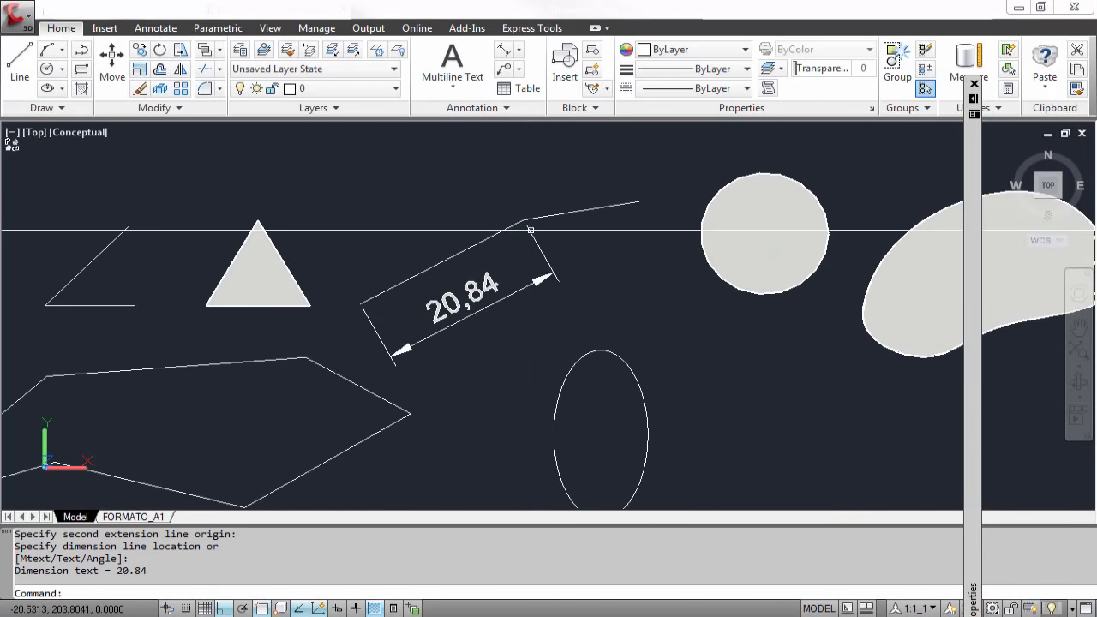
- Add a linear dimension below the horizontal line of the open angle beside the square
{"action": "left_click", "coordinate": [520, 57]}
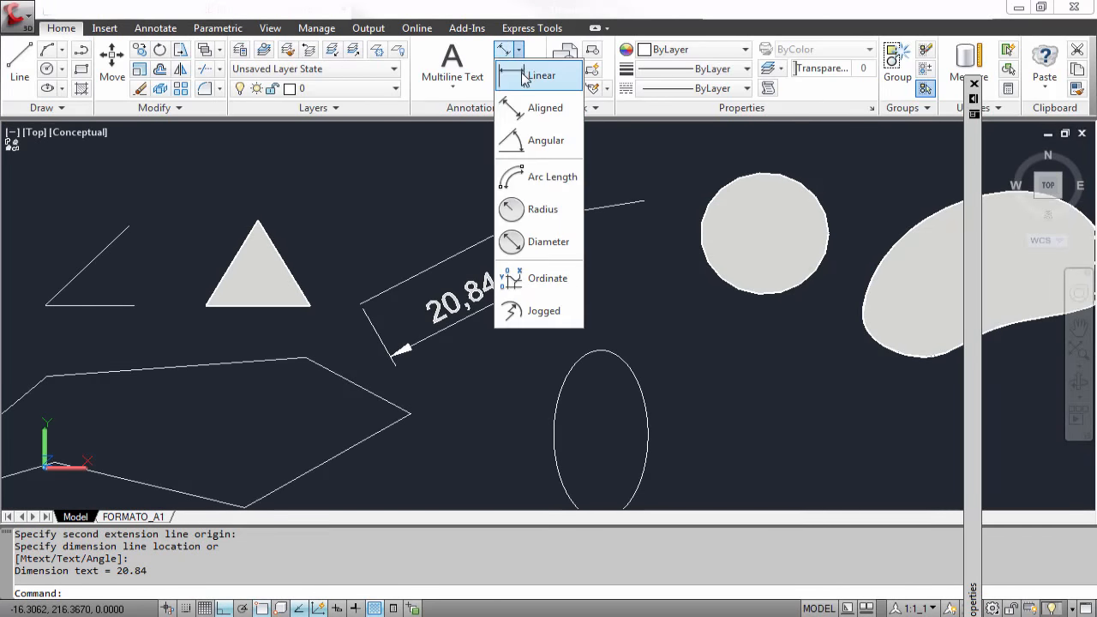
{"action": "left_click", "coordinate": [527, 74]}
{"action": "scroll", "coordinate": [531, 142], "scroll_direction": "down", "scroll_amount": 4}
{"action": "scroll", "coordinate": [339, 194], "scroll_direction": "up", "scroll_amount": 3}
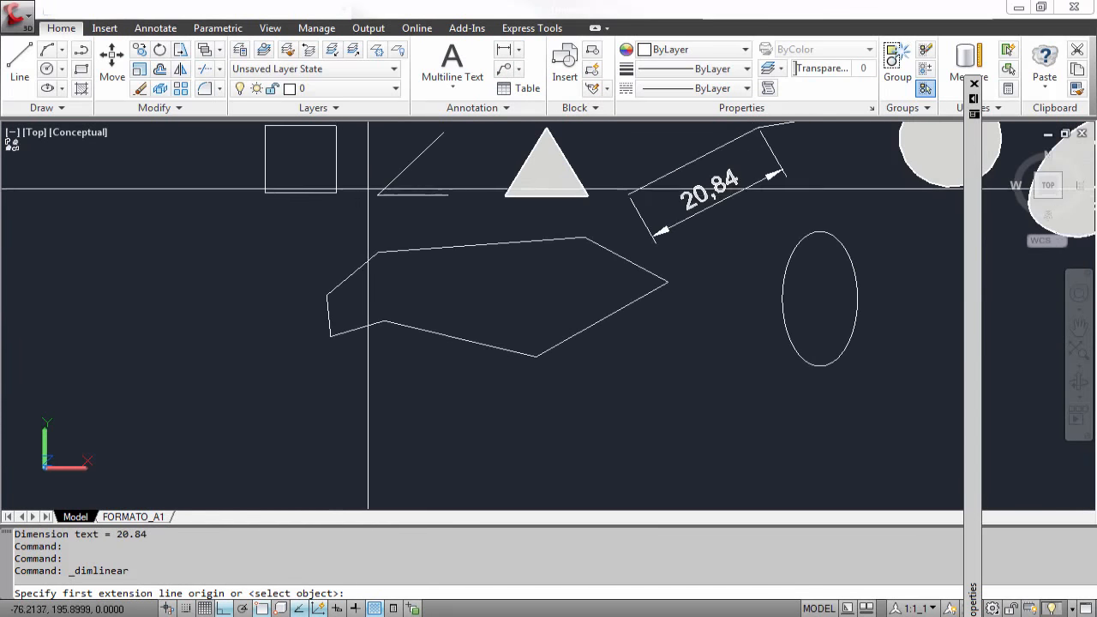
{"action": "left_click", "coordinate": [356, 195]}
{"action": "left_click", "coordinate": [443, 195]}
{"action": "scroll", "coordinate": [429, 233], "scroll_direction": "up", "scroll_amount": 2}
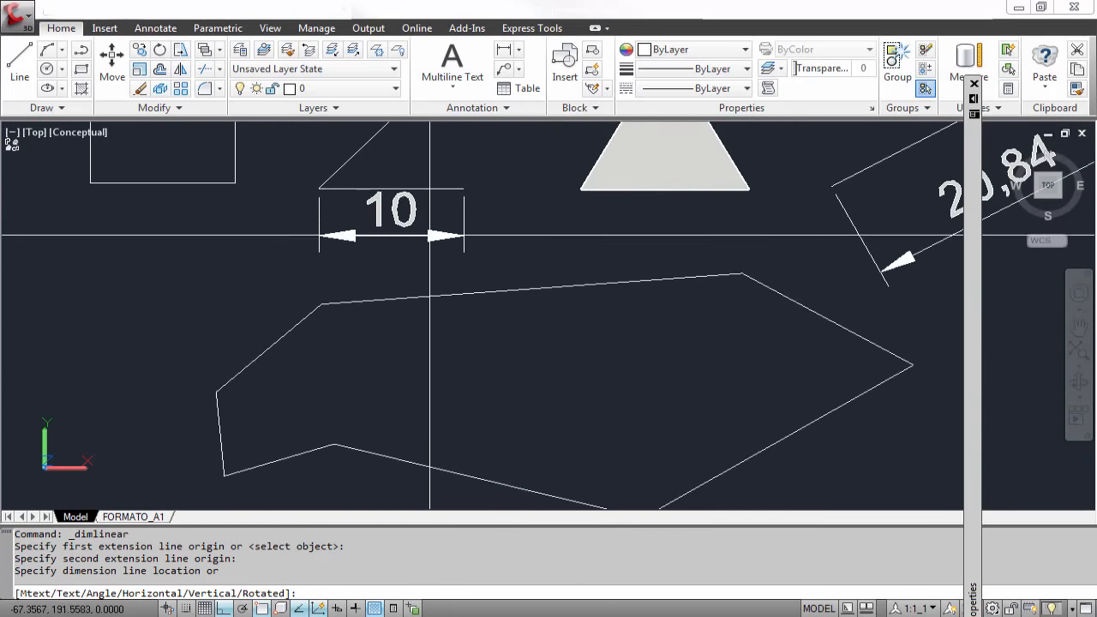
{"action": "left_click", "coordinate": [418, 256]}
{"action": "scroll", "coordinate": [418, 260], "scroll_direction": "down", "scroll_amount": 1}
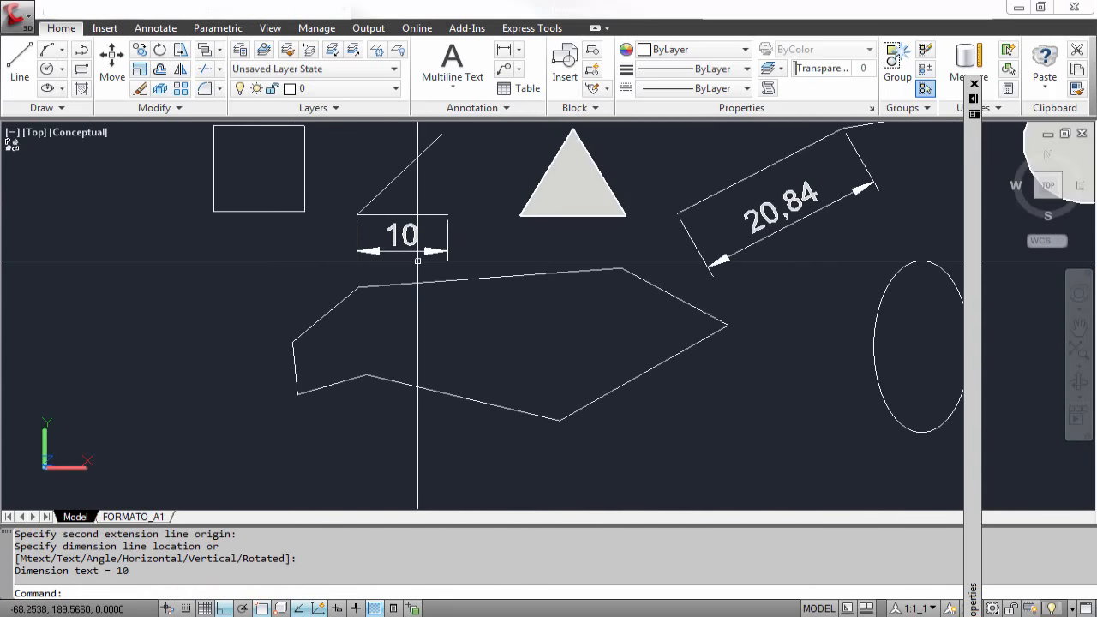
- Add a horizontal linear dimension between the endpoints of the angle's slanted line, placing it above the line
{"action": "left_click", "coordinate": [505, 51]}
{"action": "left_click", "coordinate": [357, 214]}
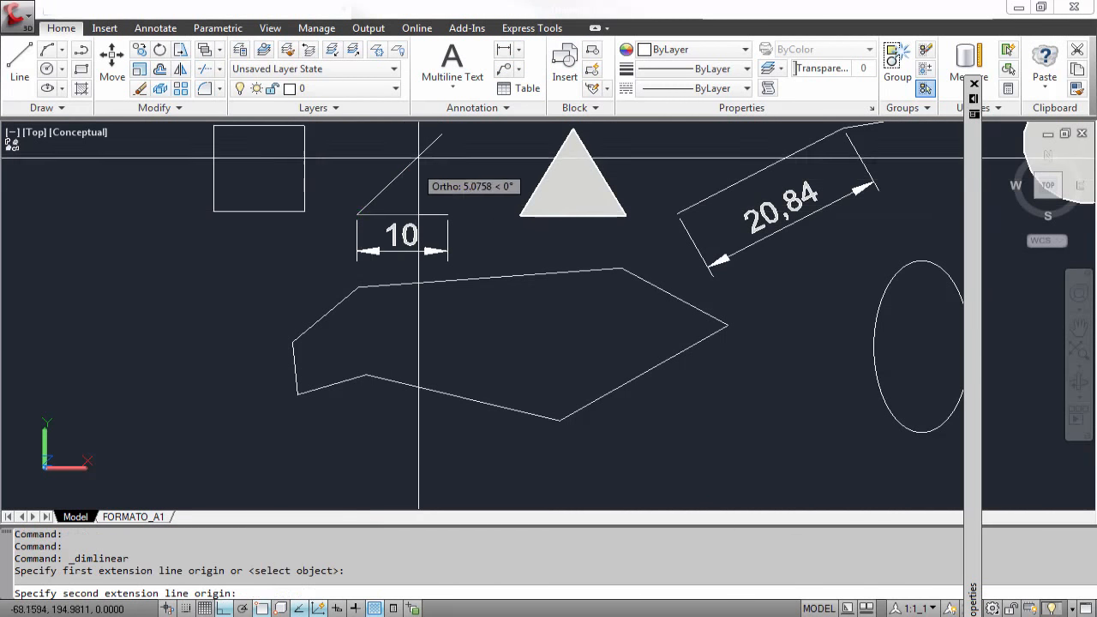
{"action": "left_click", "coordinate": [441, 134]}
{"action": "scroll", "coordinate": [446, 137], "scroll_direction": "up", "scroll_amount": 3}
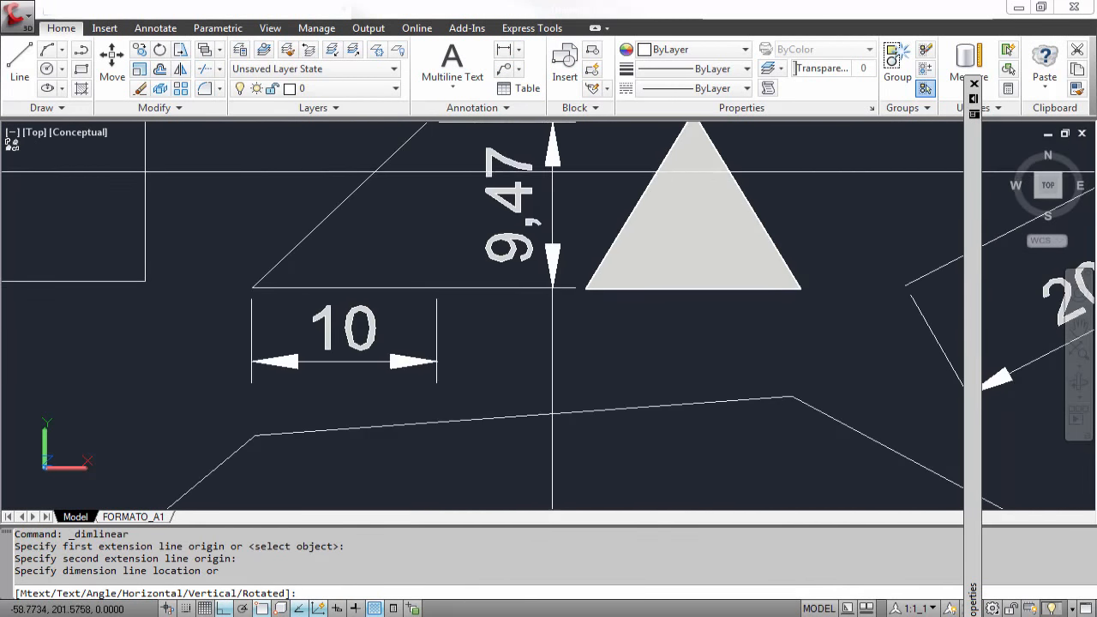
{"action": "scroll", "coordinate": [552, 176], "scroll_direction": "down", "scroll_amount": 4}
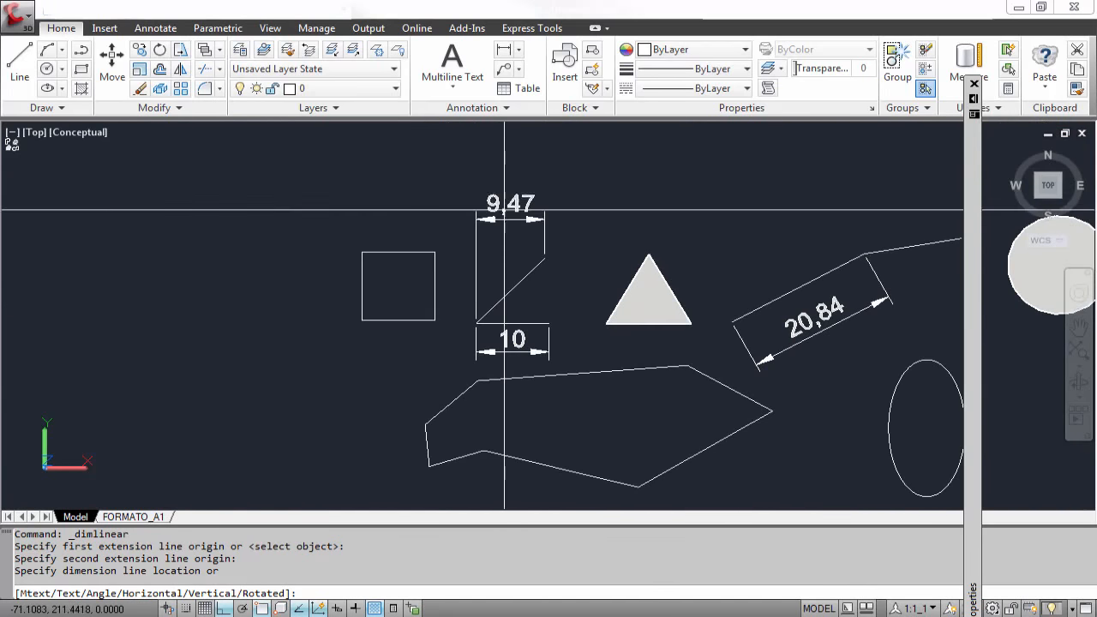
{"action": "left_click", "coordinate": [532, 230]}
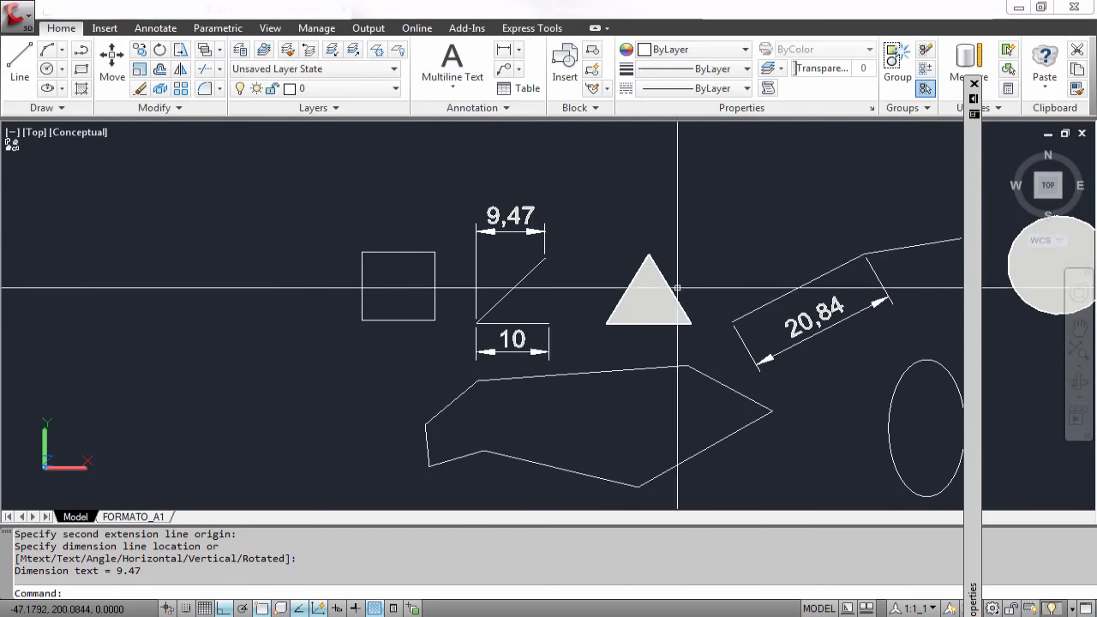
{"action": "middle_click_drag", "start_coordinate": [677, 289], "coordinate": [564, 274]}
{"action": "left_click", "coordinate": [519, 52]}
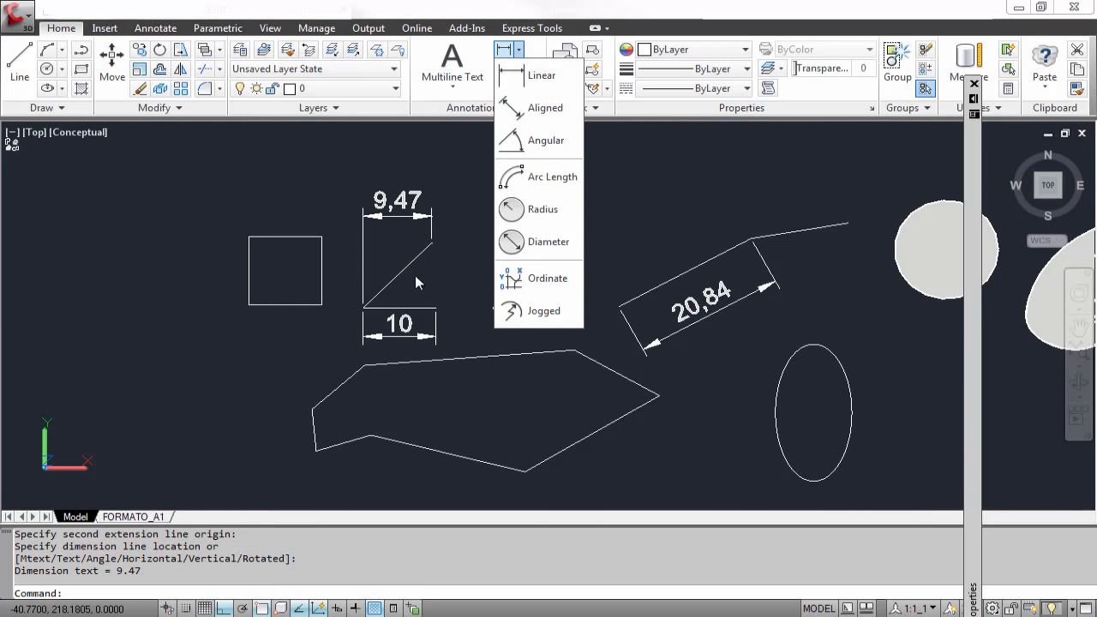
{"action": "left_click", "coordinate": [535, 346]}
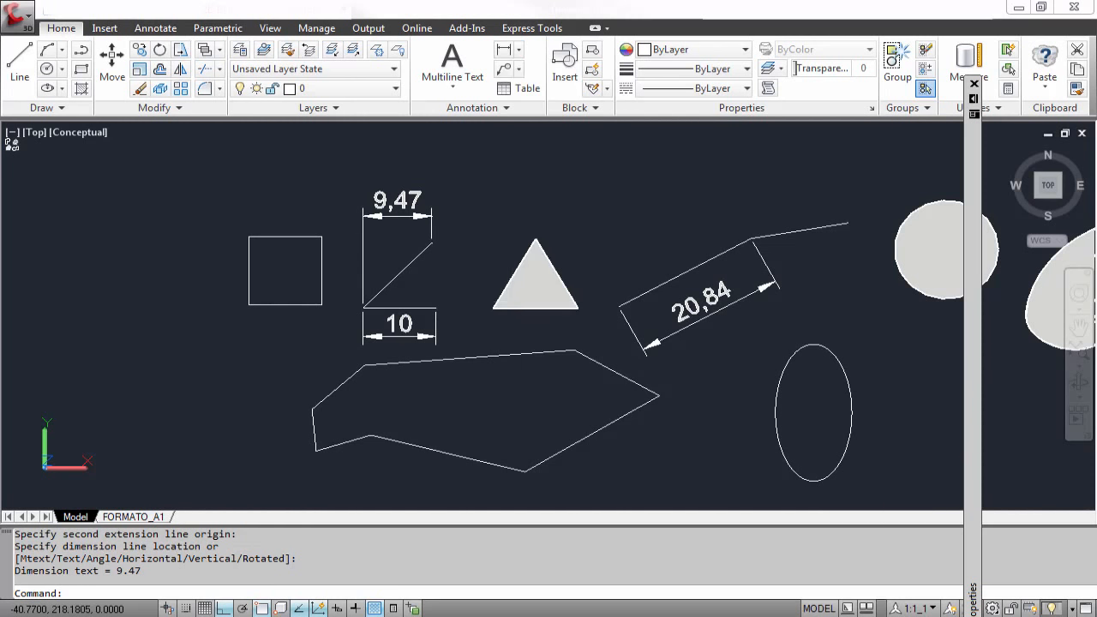
{"action": "left_click", "coordinate": [519, 53]}
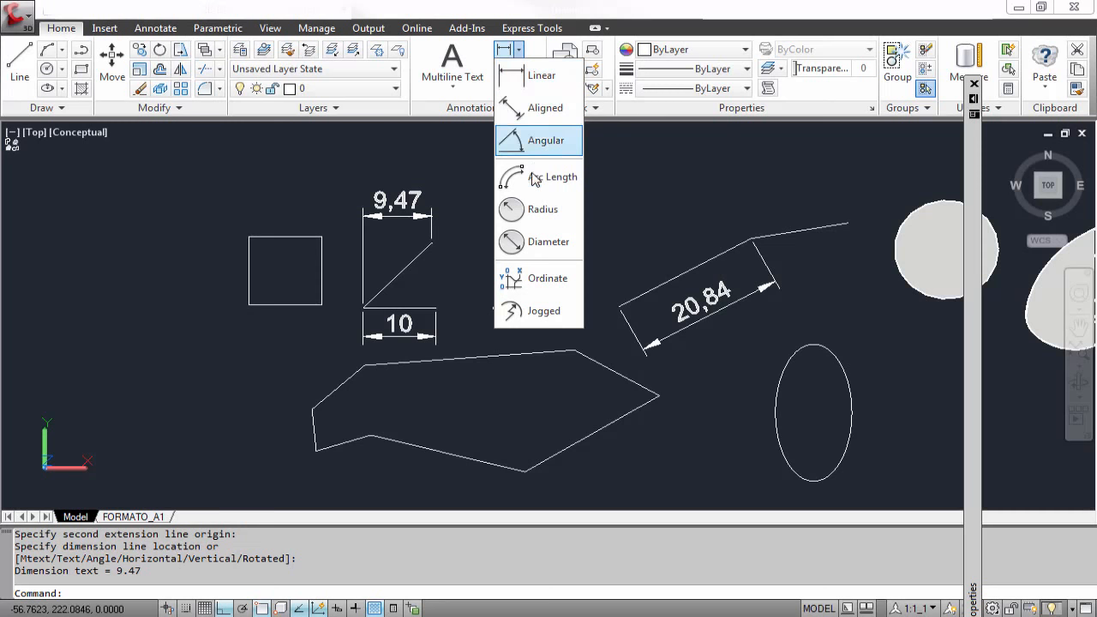
{"action": "left_click", "coordinate": [535, 283]}
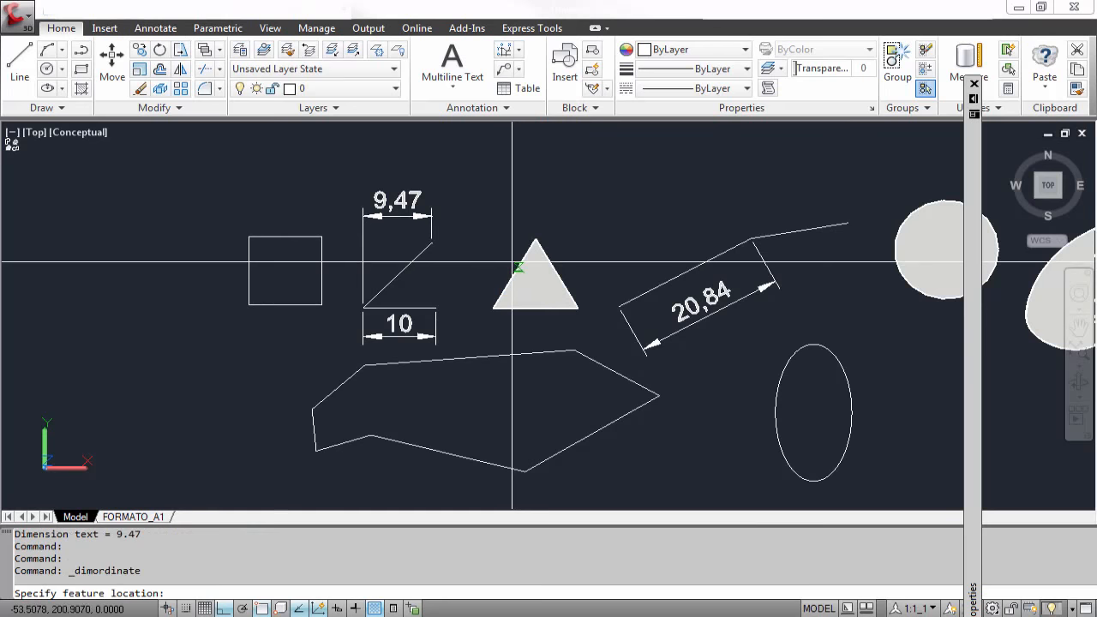
- Add a Y-ordinate dimension to the square's upper-left corner, with its leader extending horizontally to the left
{"action": "left_click", "coordinate": [519, 53]}
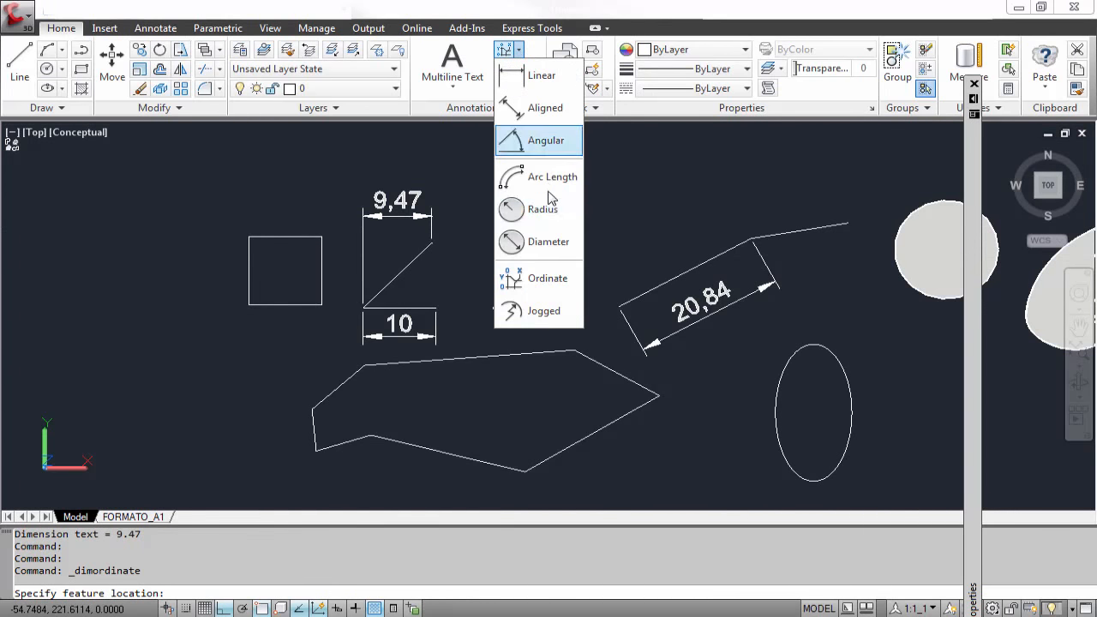
{"action": "left_click", "coordinate": [546, 285]}
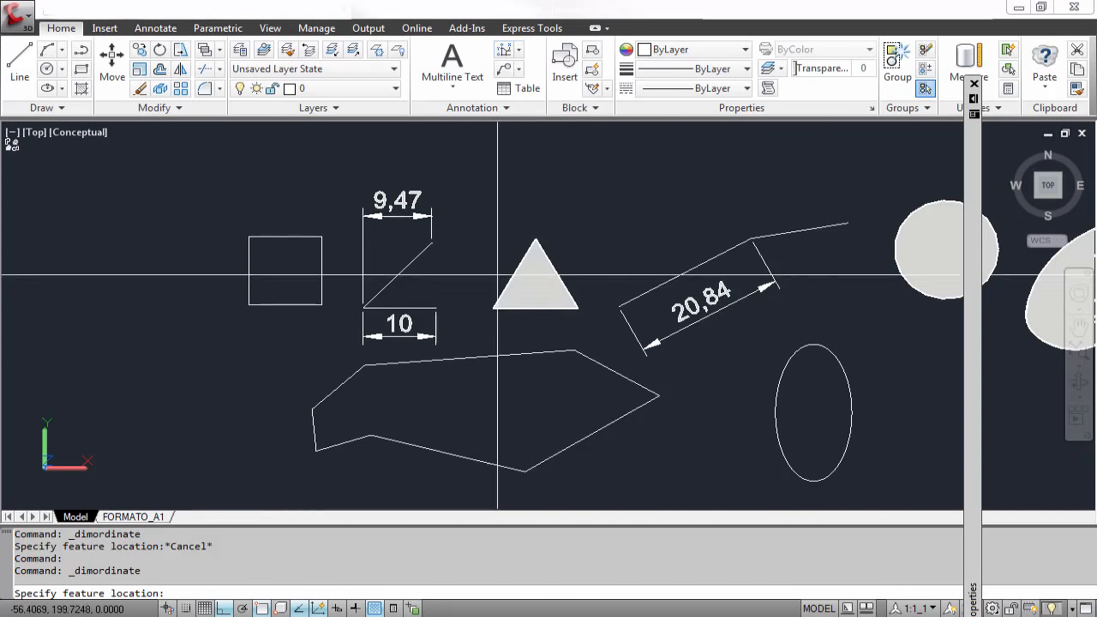
{"action": "left_click", "coordinate": [249, 236]}
{"action": "scroll", "coordinate": [205, 207], "scroll_direction": "up", "scroll_amount": 2}
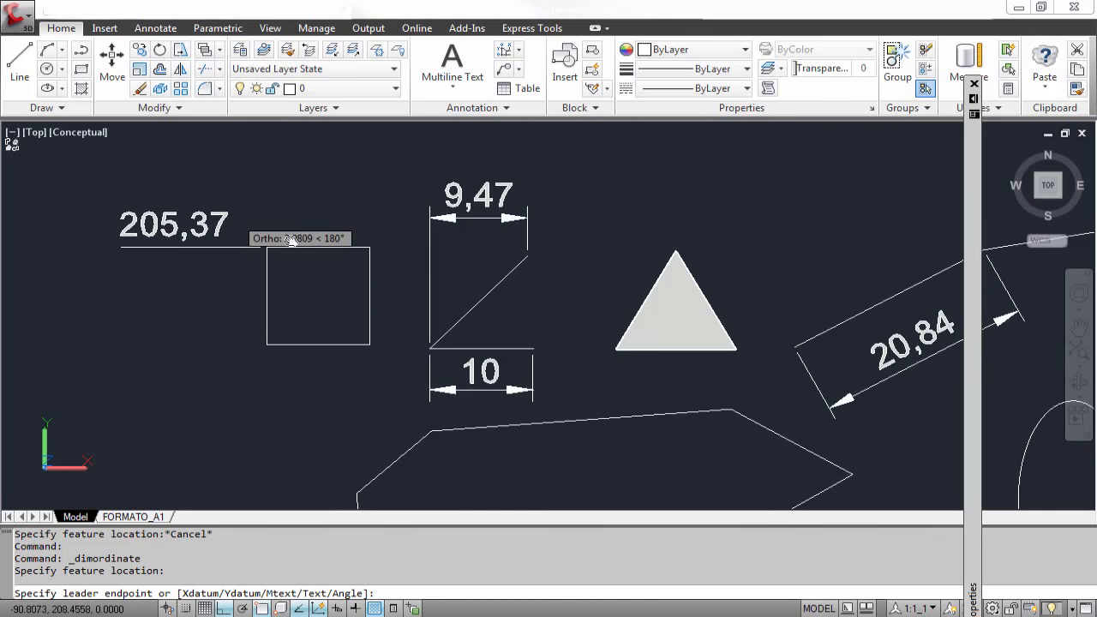
{"action": "middle_click_drag", "start_coordinate": [291, 240], "coordinate": [461, 304]}
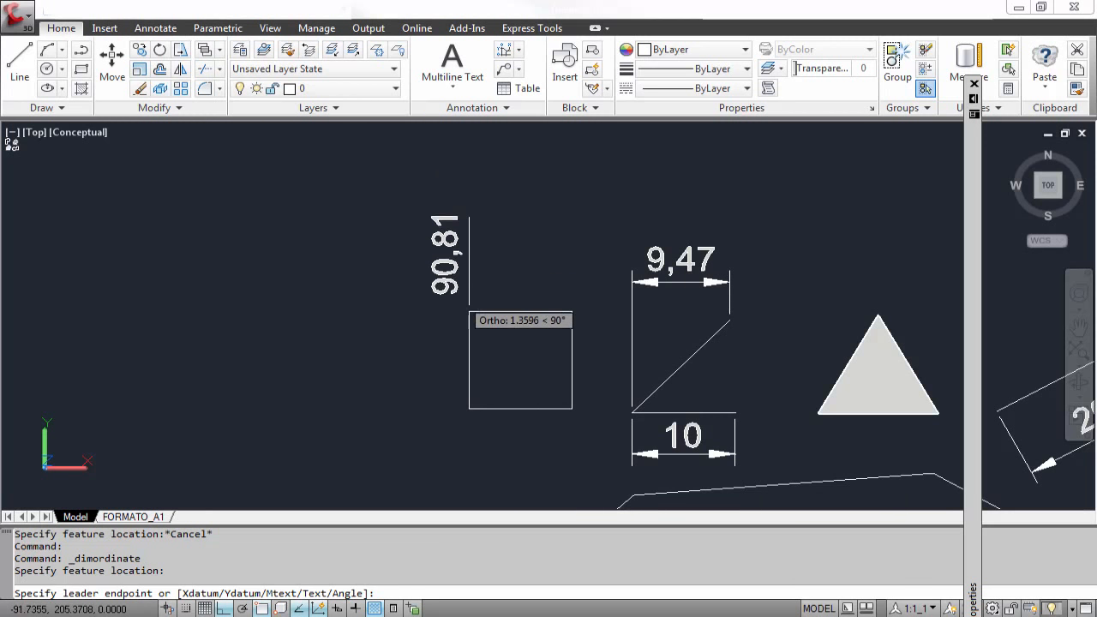
{"action": "scroll", "coordinate": [459, 302], "scroll_direction": "down", "scroll_amount": 2}
{"action": "left_click", "coordinate": [463, 307]}
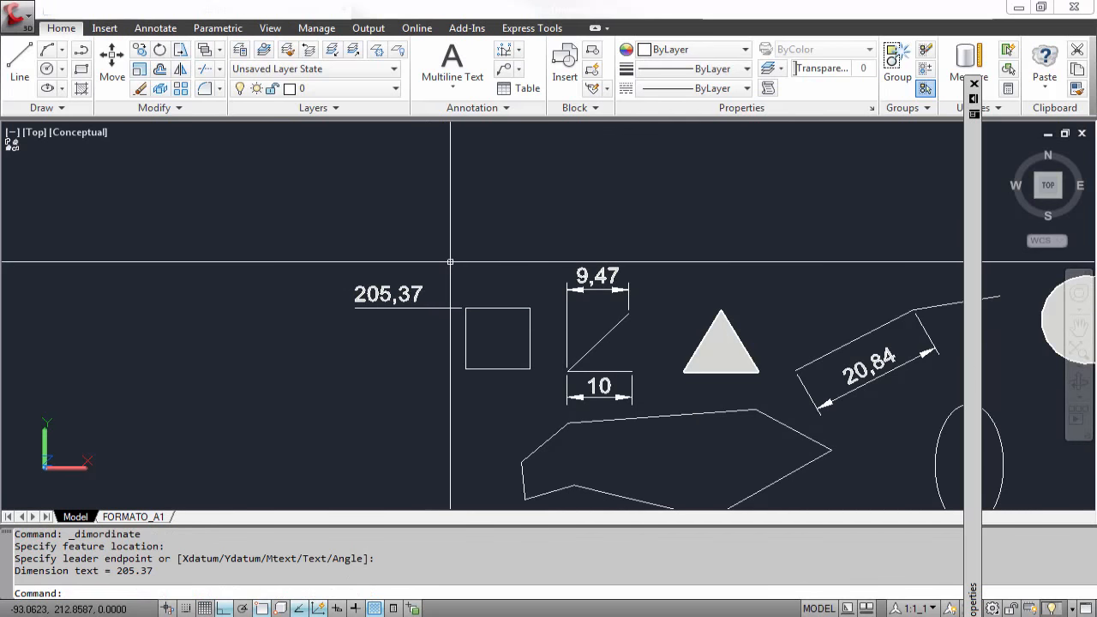
- Draw a wide three-point arc, bulging upward and about 64 units long, below the irregular polygon
{"action": "left_click", "coordinate": [519, 69]}
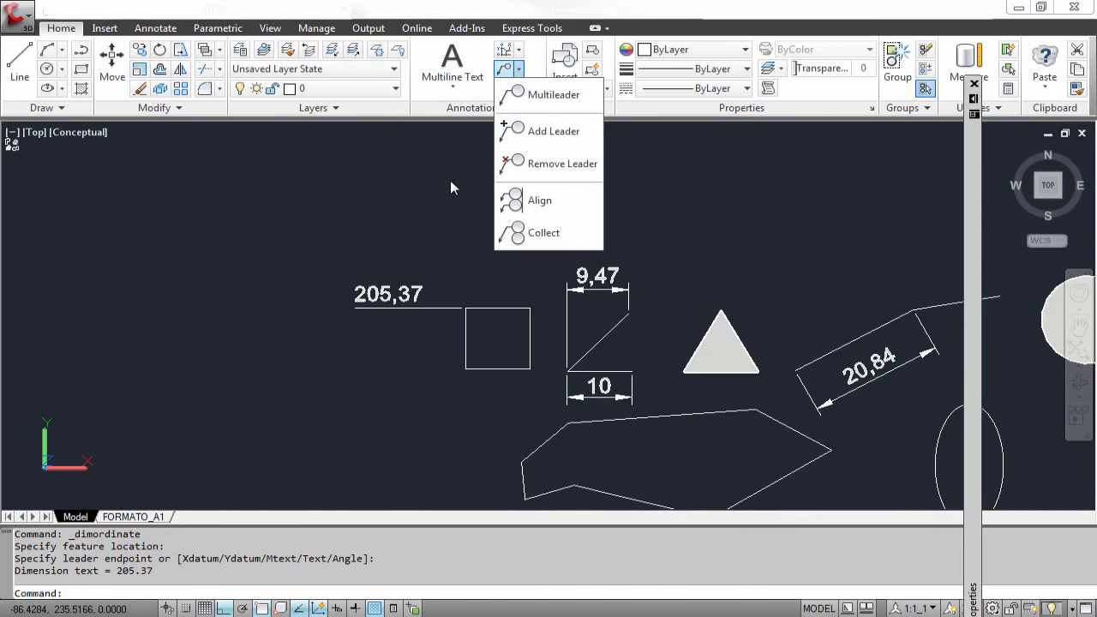
{"action": "scroll", "coordinate": [418, 204], "scroll_direction": "down", "scroll_amount": 4}
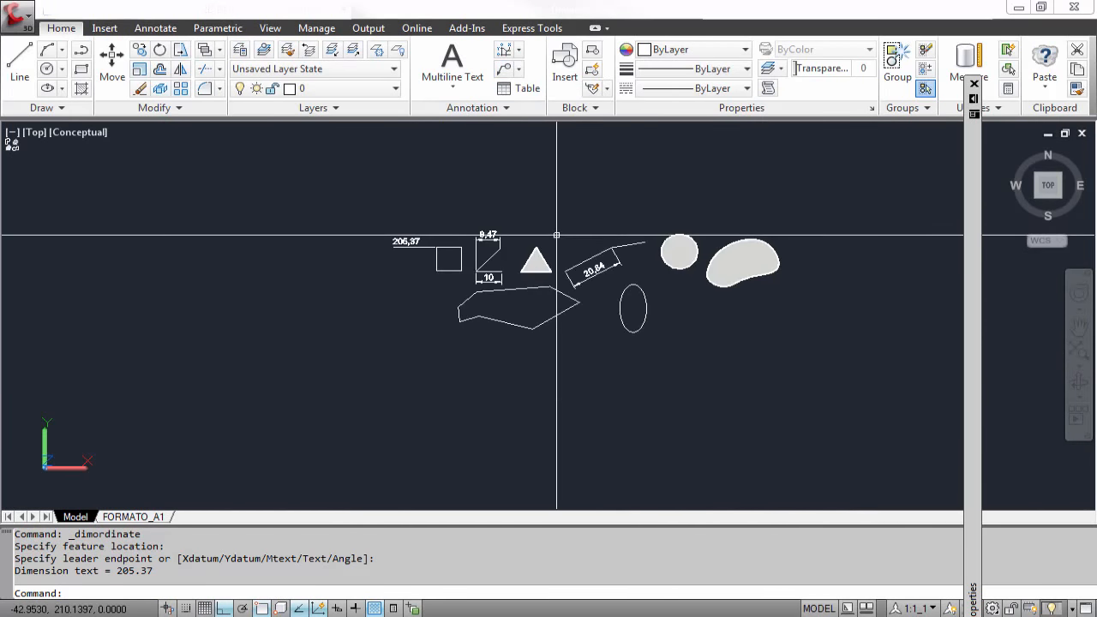
{"action": "left_click", "coordinate": [461, 416]}
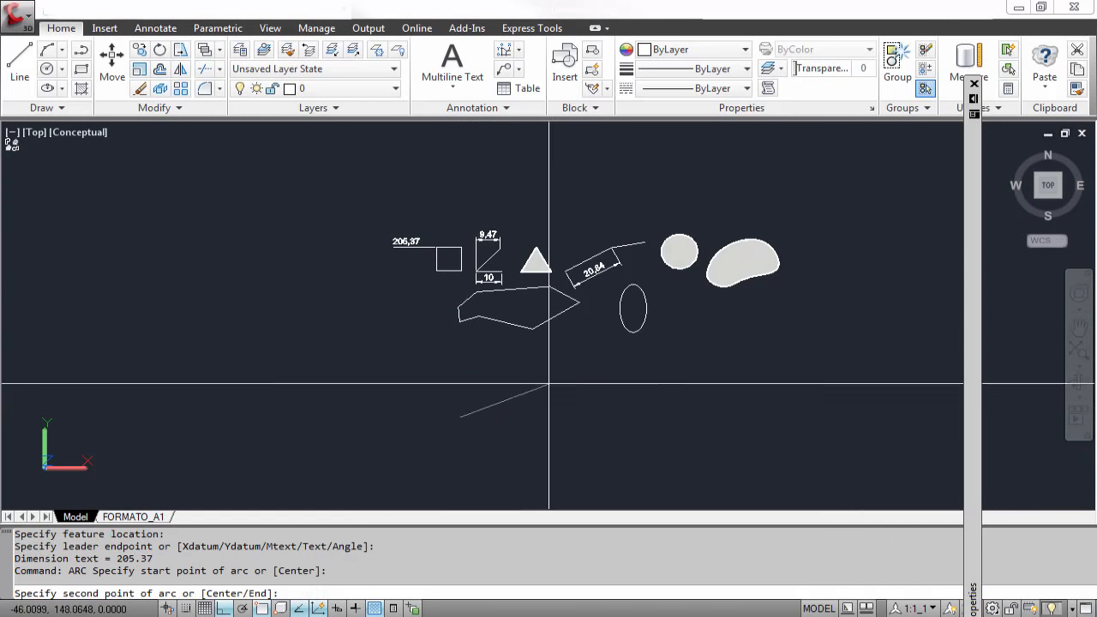
{"action": "left_click", "coordinate": [587, 382]}
{"action": "left_click", "coordinate": [607, 400]}
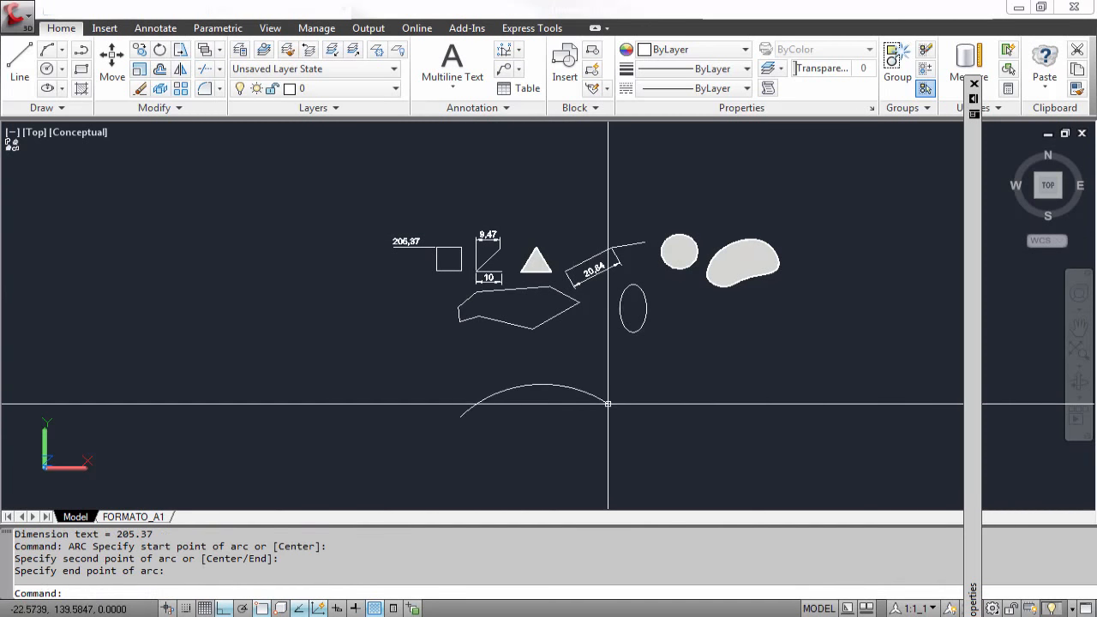
- Add an arc length dimension to the new arc, placing it above the curve
{"action": "scroll", "coordinate": [608, 392], "scroll_direction": "up", "scroll_amount": 3}
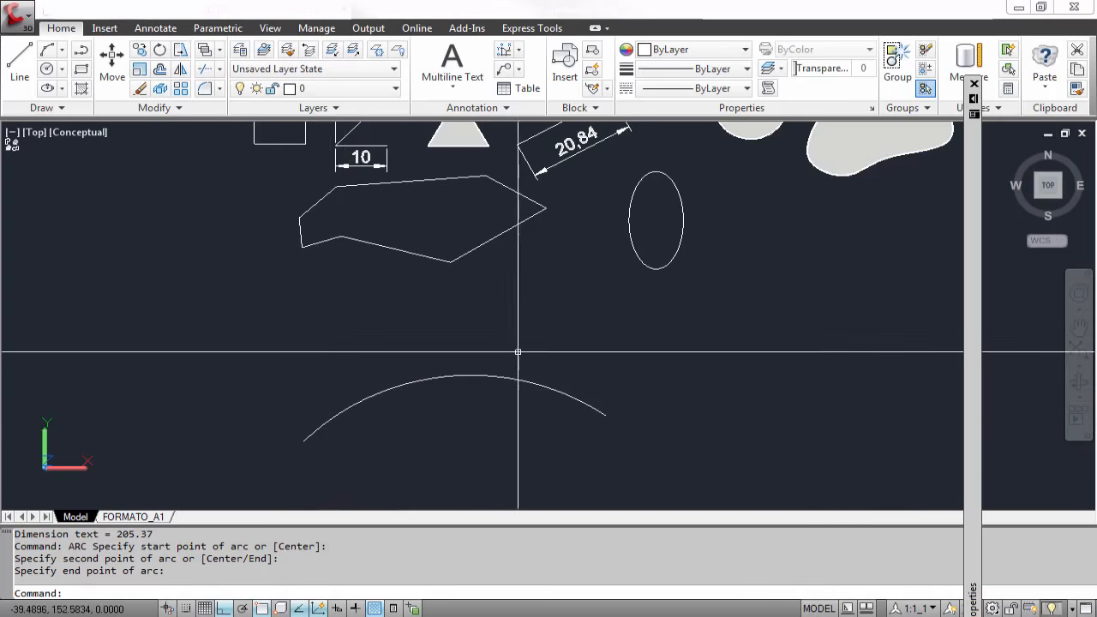
{"action": "left_click", "coordinate": [519, 52]}
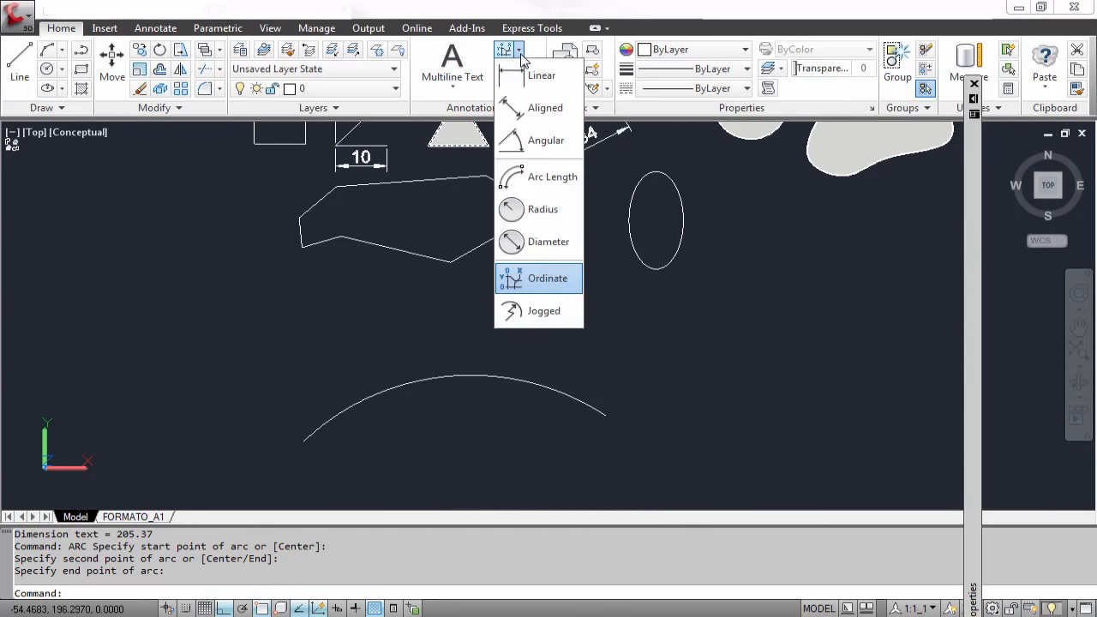
{"action": "left_click", "coordinate": [537, 184]}
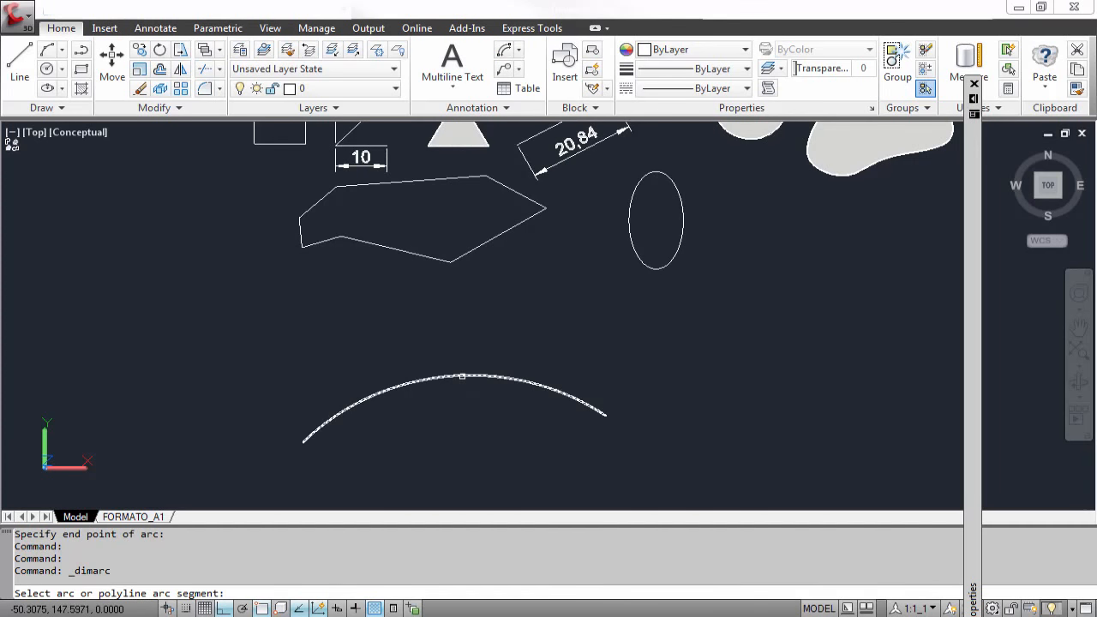
{"action": "left_click", "coordinate": [462, 375]}
{"action": "scroll", "coordinate": [396, 394], "scroll_direction": "up", "scroll_amount": 2}
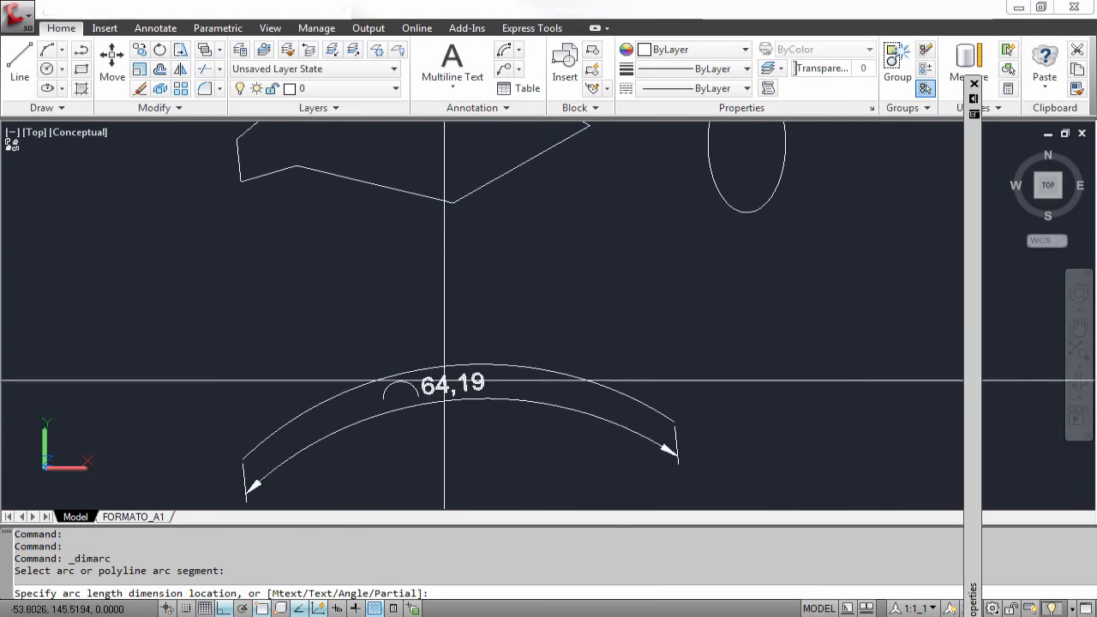
{"action": "left_click", "coordinate": [439, 381]}
{"action": "scroll", "coordinate": [380, 309], "scroll_direction": "up", "scroll_amount": 2}
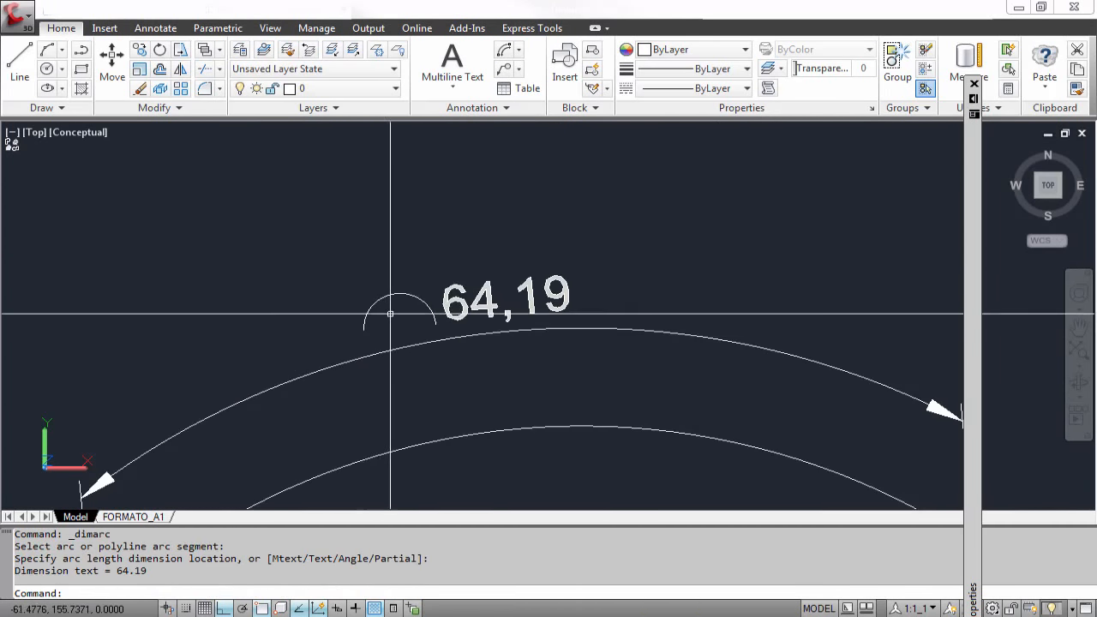
{"action": "scroll", "coordinate": [351, 281], "scroll_direction": "down", "scroll_amount": 3}
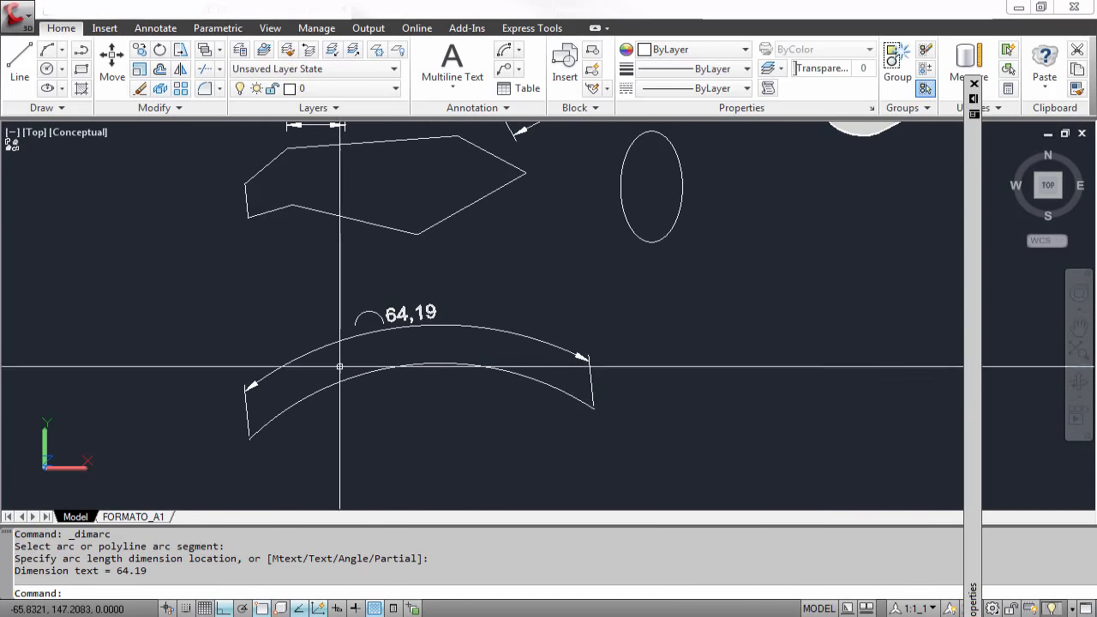
{"action": "scroll", "coordinate": [440, 375], "scroll_direction": "down", "scroll_amount": 4}
{"action": "scroll", "coordinate": [468, 268], "scroll_direction": "up", "scroll_amount": 2}
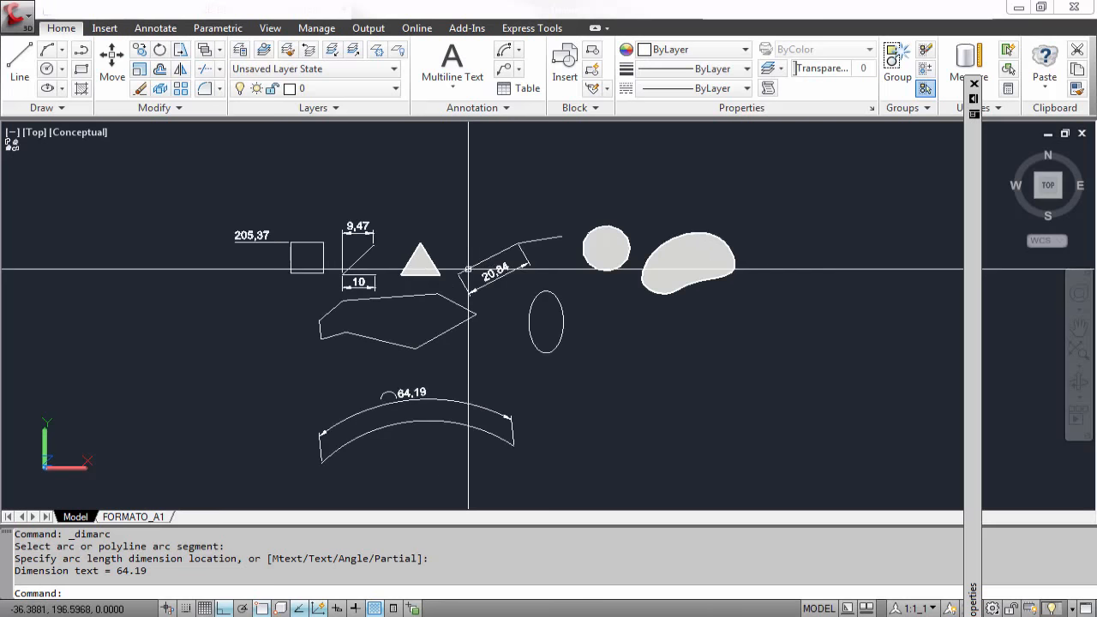
{"action": "scroll", "coordinate": [450, 231], "scroll_direction": "up", "scroll_amount": 2}
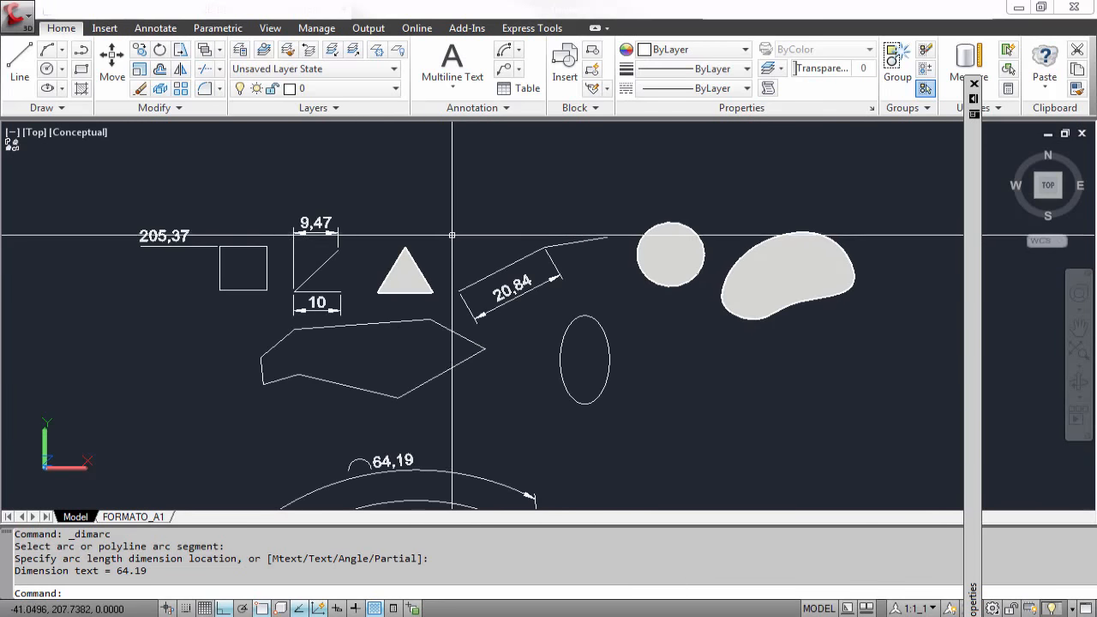
{"action": "middle_click_drag", "start_coordinate": [455, 227], "coordinate": [467, 177]}
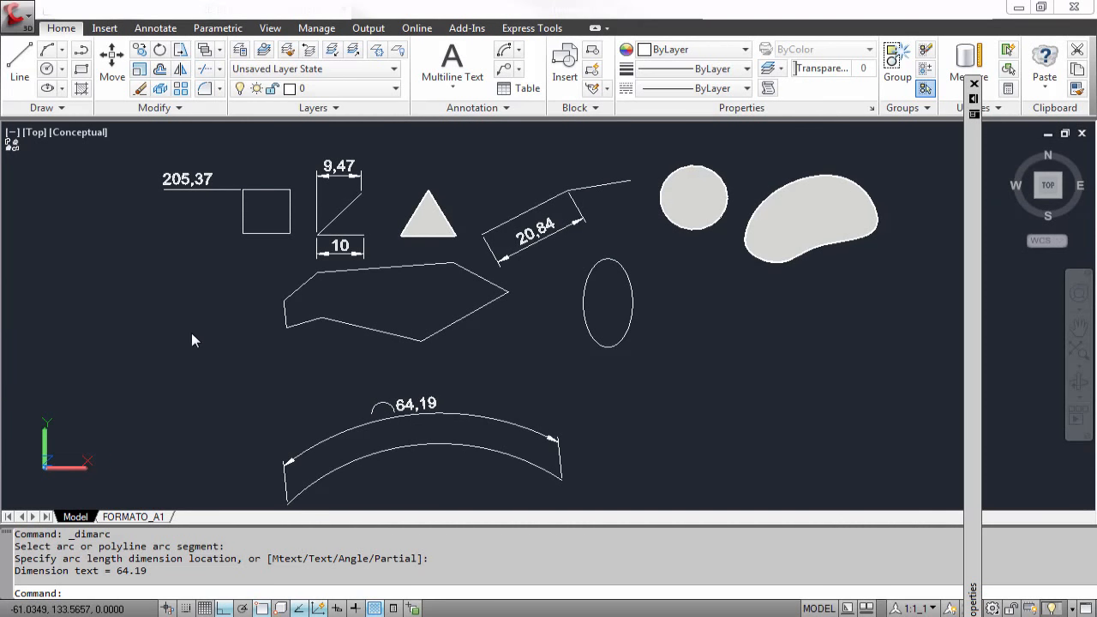
{"action": "middle_click_drag", "start_coordinate": [426, 244], "coordinate": [449, 232]}
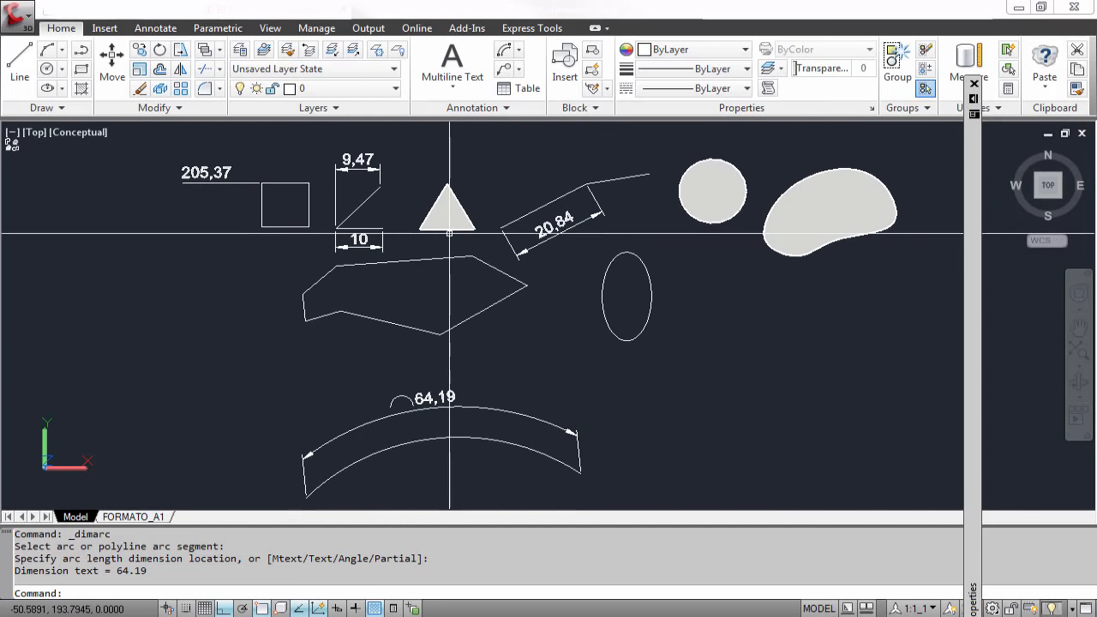